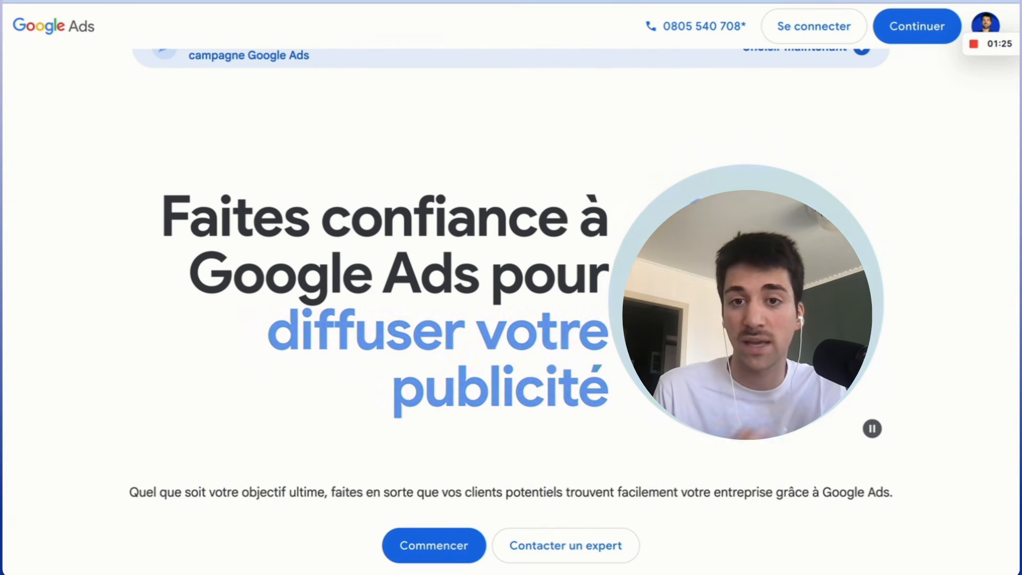
# Open the first campaign setup in Google Ads and review the options for where ad visitors are redirected
pyautogui.scroll(-1, 511, 288)
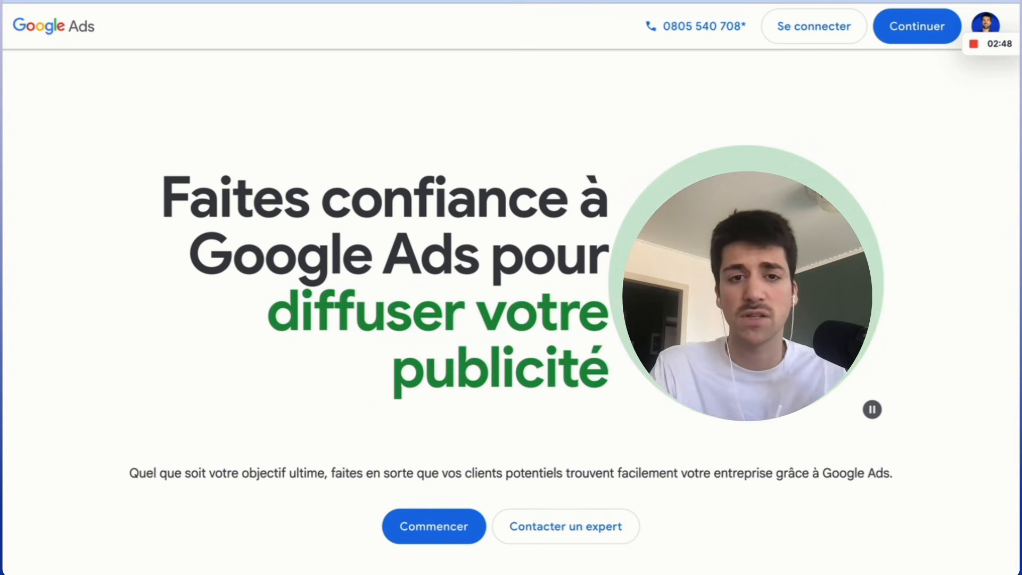
pyautogui.scroll(-1, 511, 298)
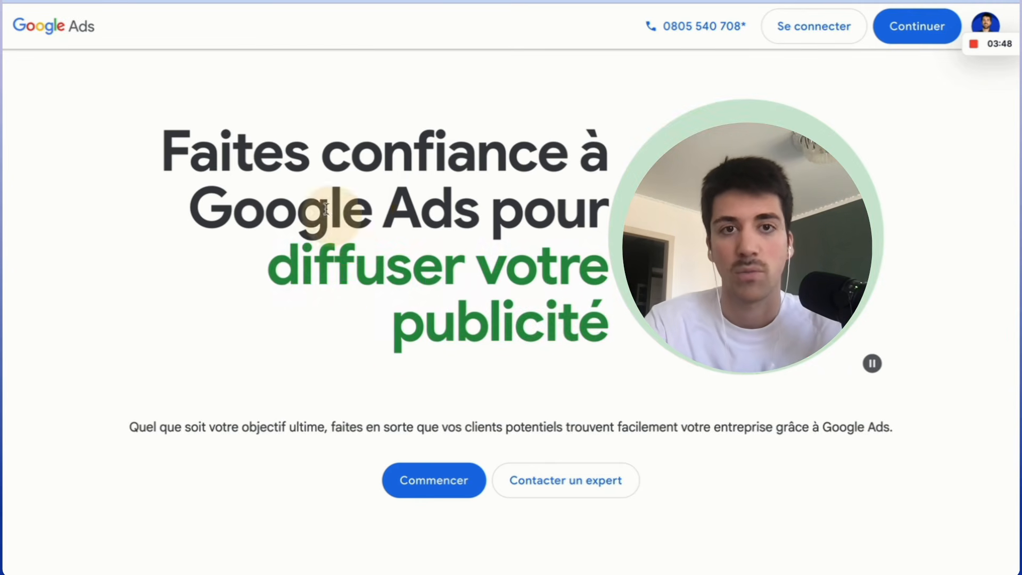
pyautogui.click(402, 4)
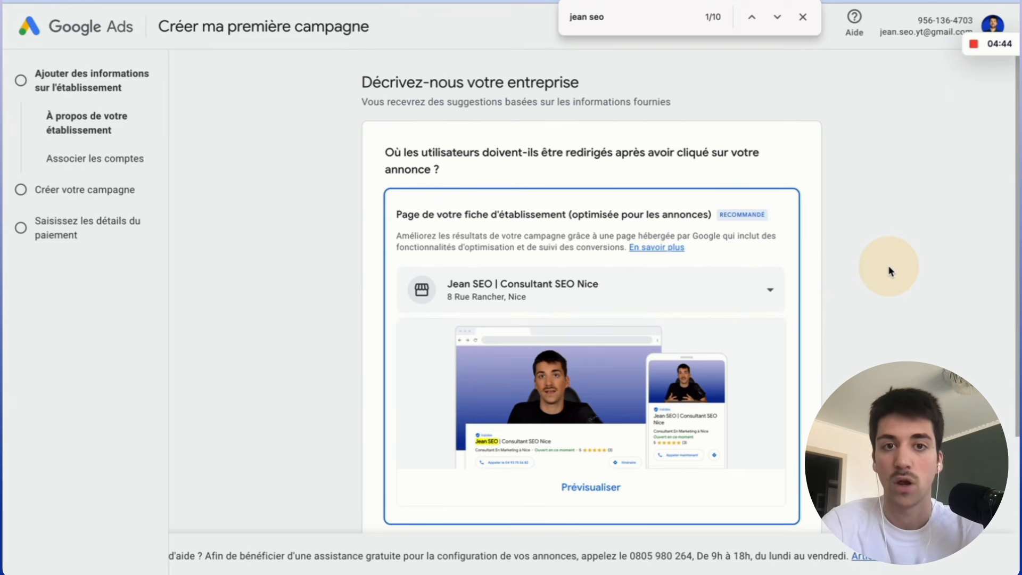
pyautogui.scroll(-1, 233, 371)
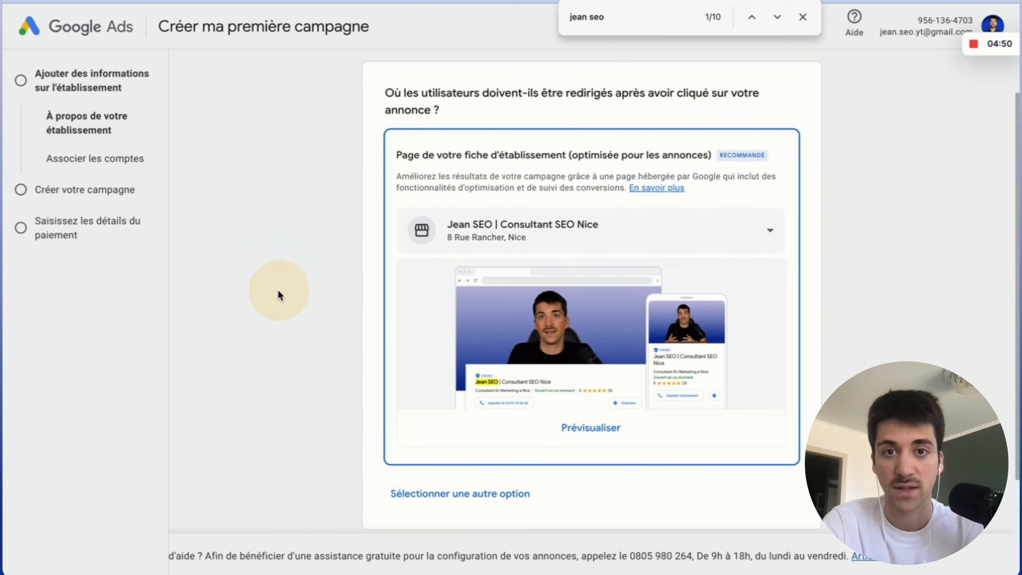
pyautogui.scroll(-1, 326, 305)
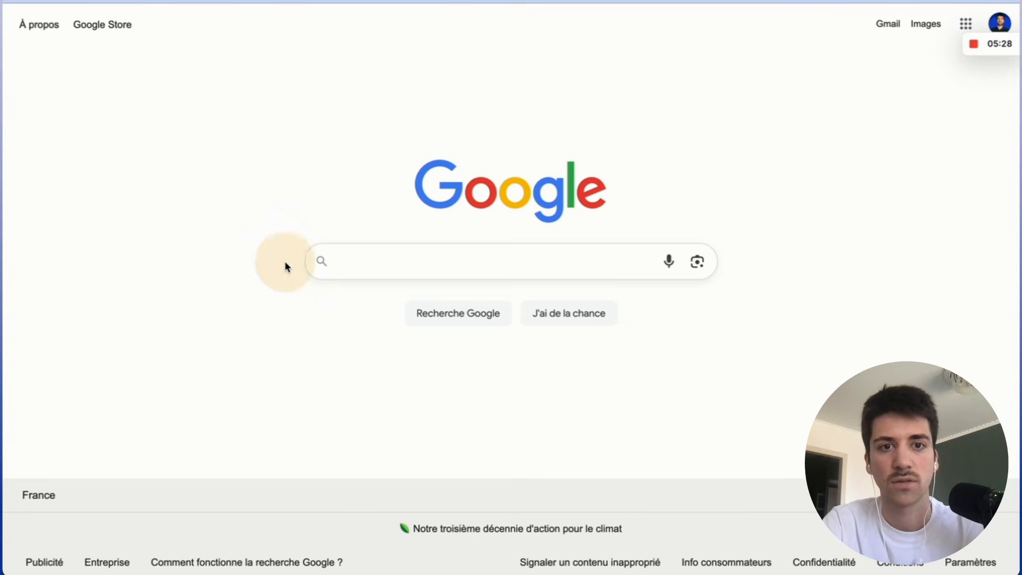
# Search Google for "couvreur toulon" using the suggested query
pyautogui.click(361, 268)
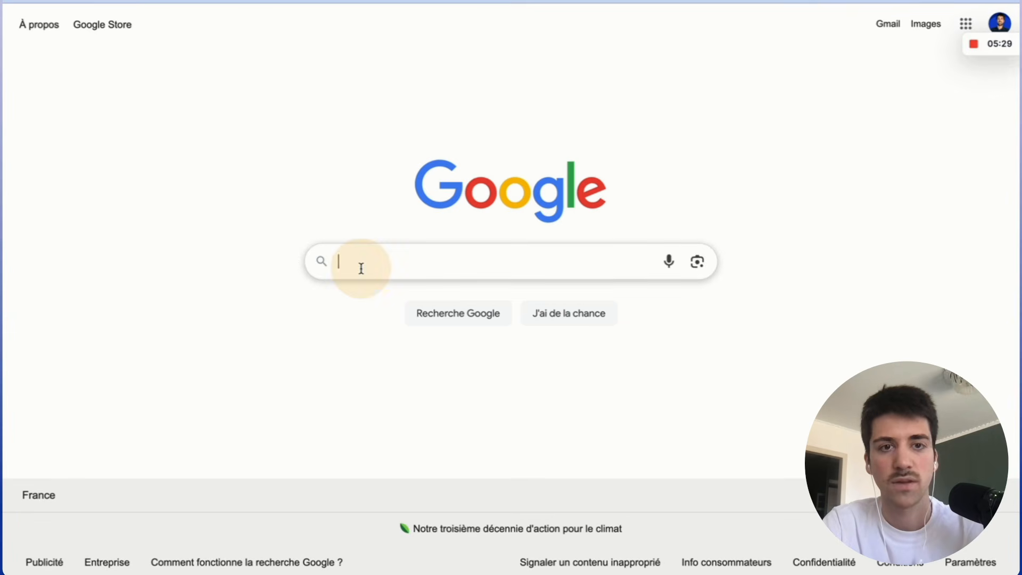
pyautogui.write('couvreur')
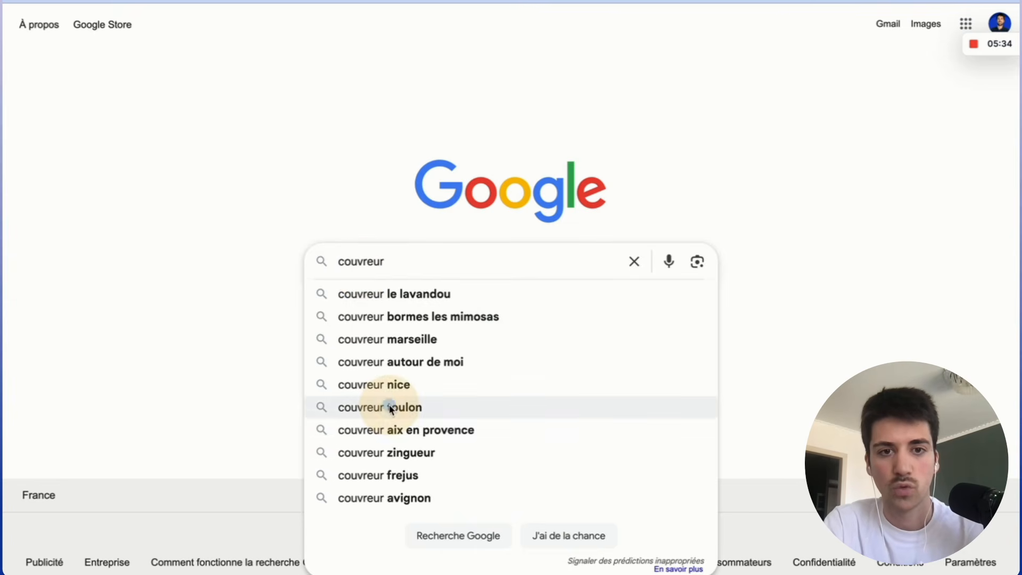
pyautogui.click(391, 410)
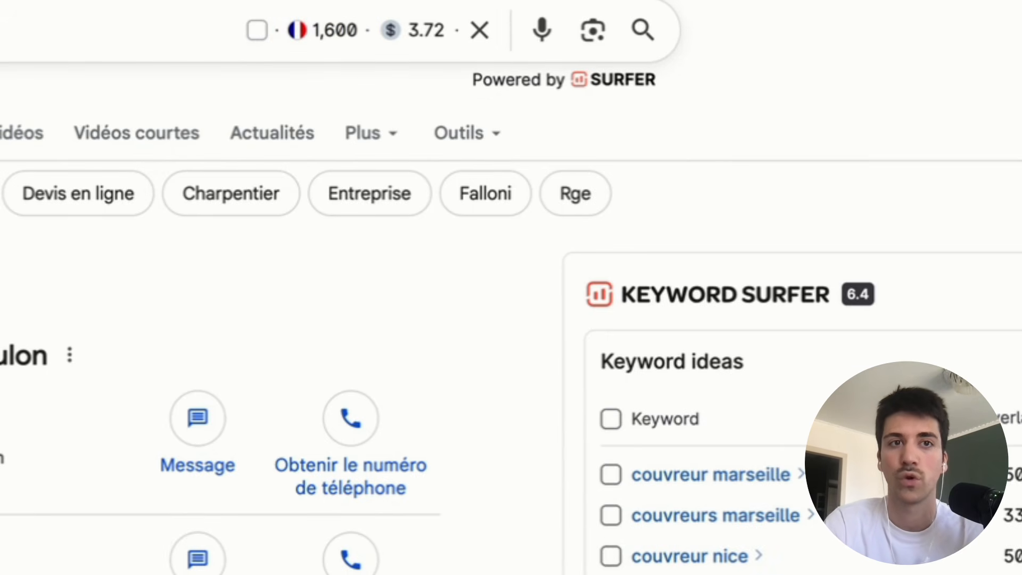
# Examine the query and the sponsored roofer listings under "Couvreurs sponsorisé(e)s | Toulon"
pyautogui.doubleClick(113, 42)
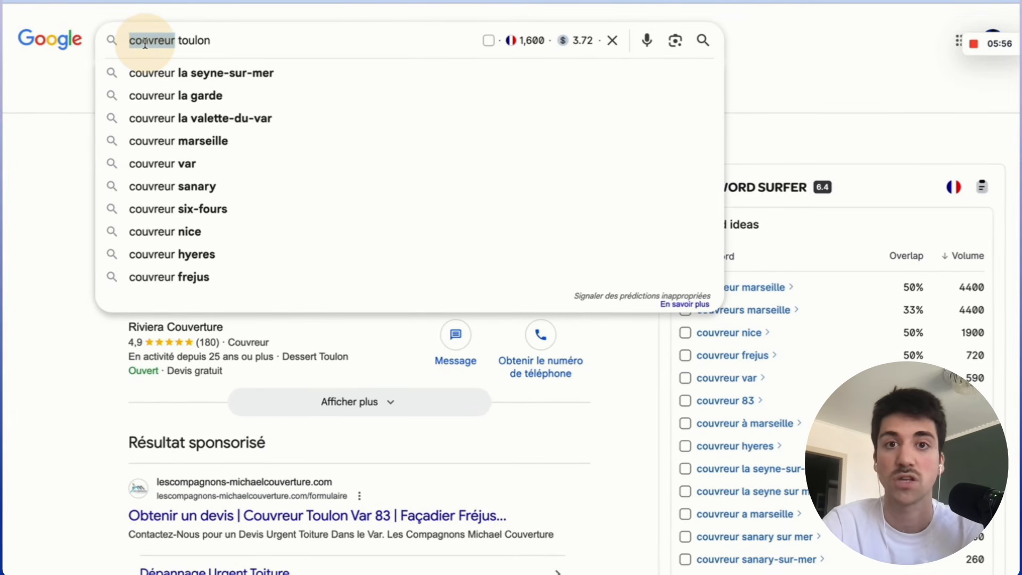
pyautogui.click(3, 200)
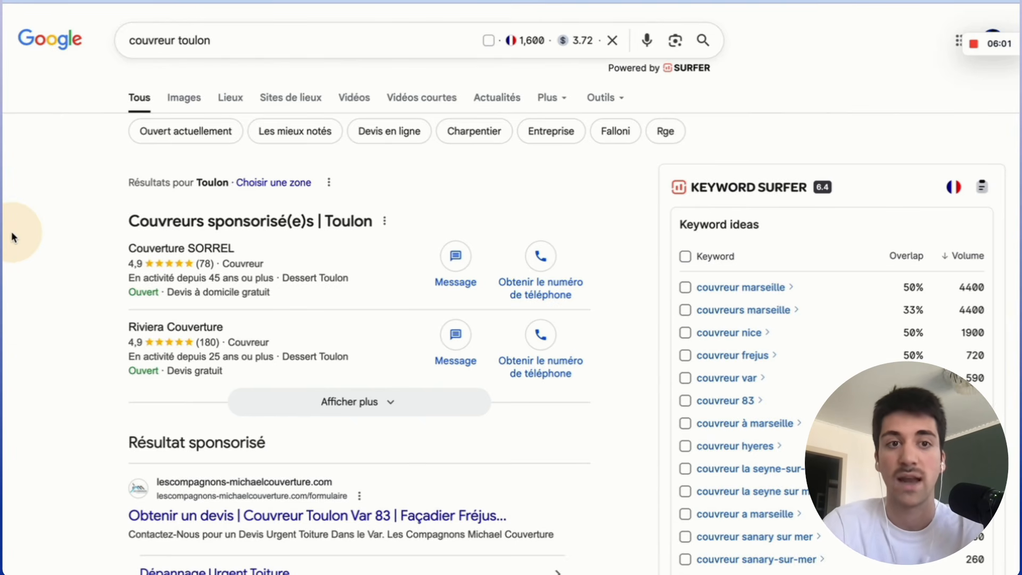
pyautogui.scroll(-1, 426, 191)
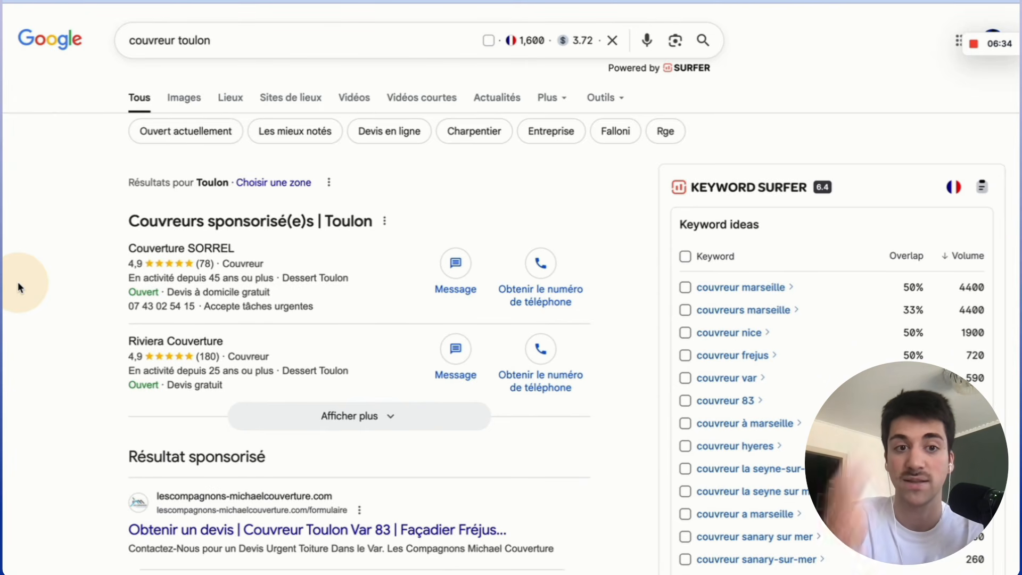
pyautogui.scroll(-1, 17, 282)
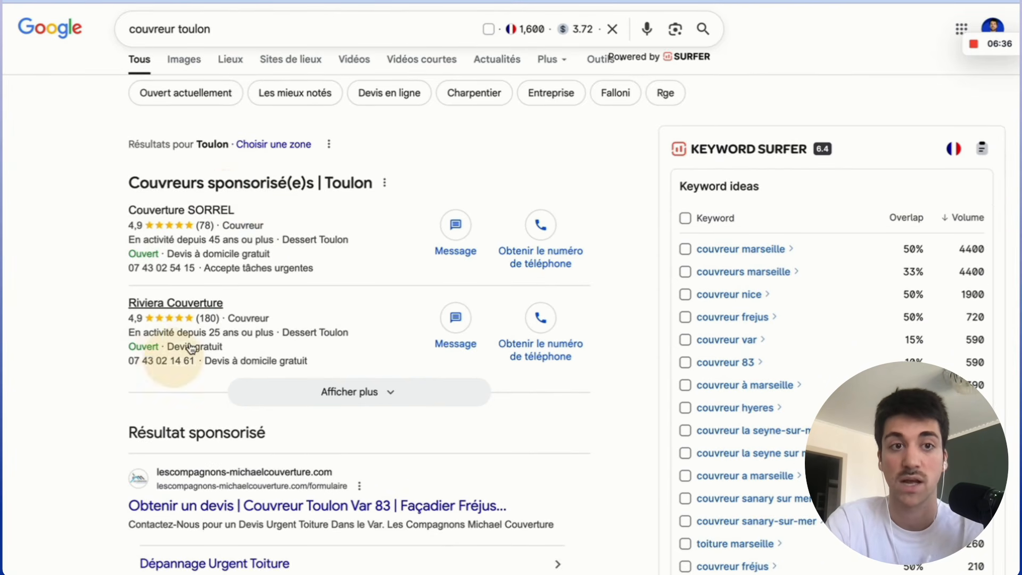
pyautogui.scroll(-3, 8, 425)
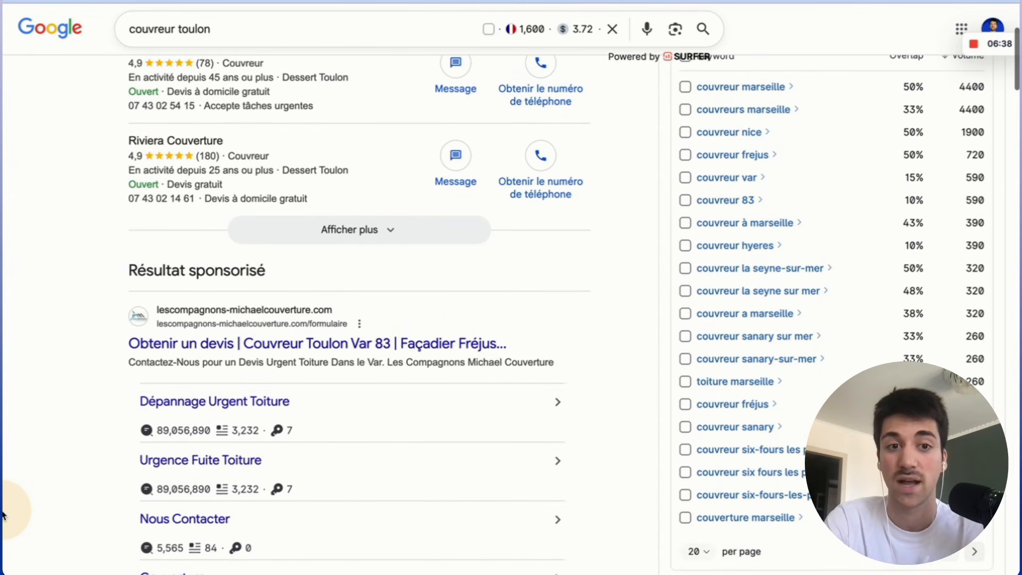
pyautogui.scroll(2, 75, 392)
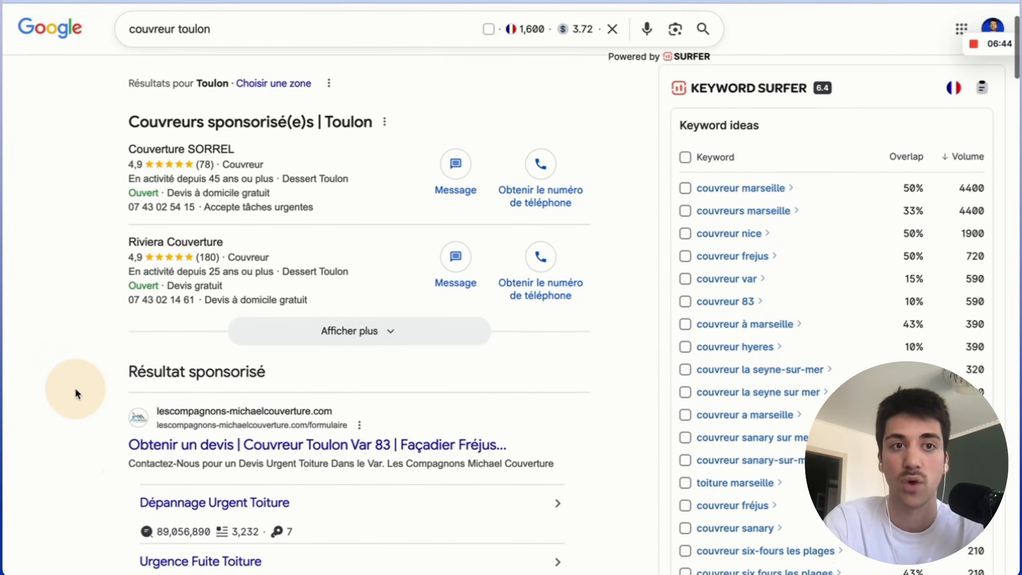
pyautogui.scroll(2, 2, 435)
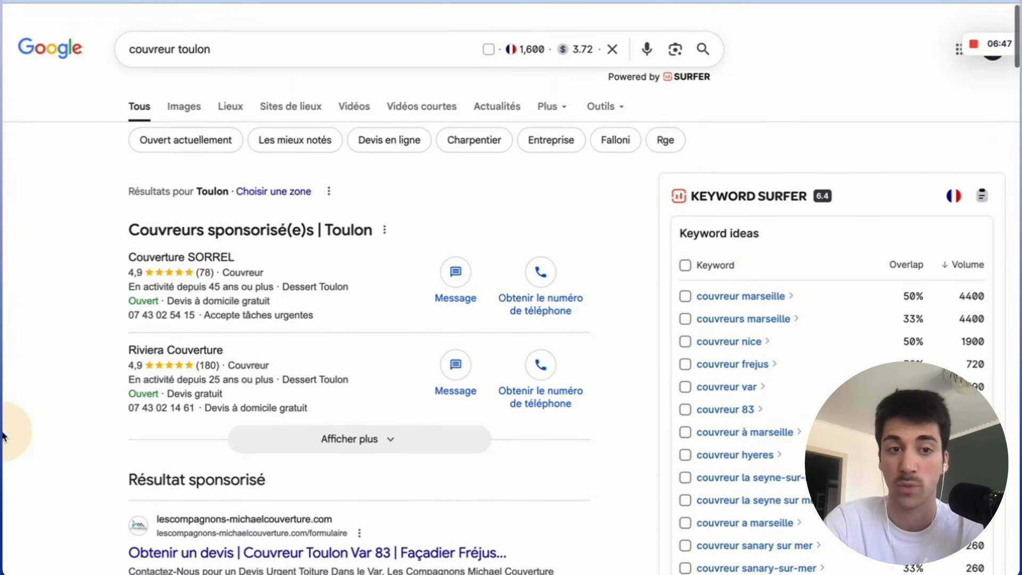
pyautogui.scroll(-1, 3, 436)
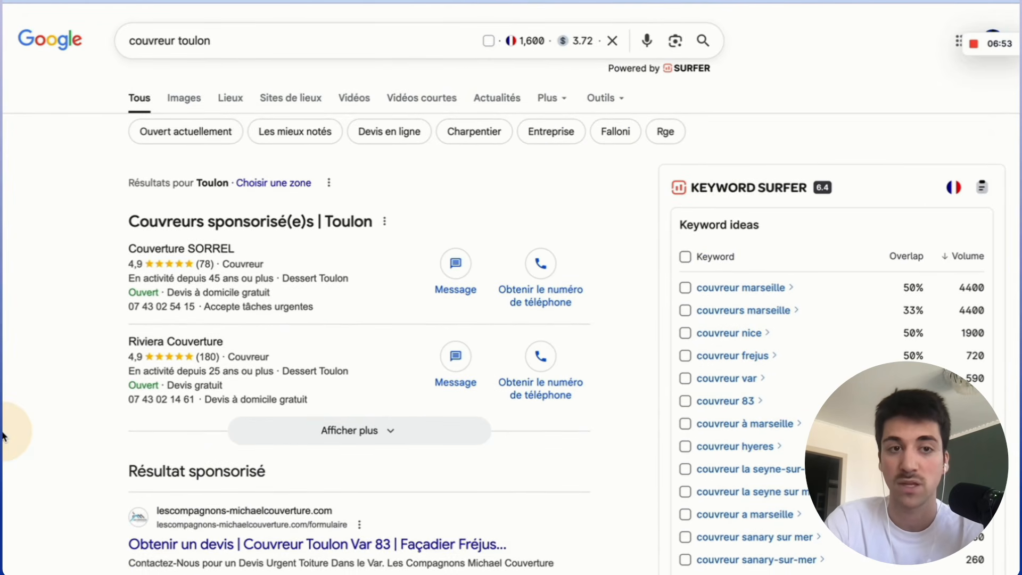
pyautogui.scroll(-1, 28, 375)
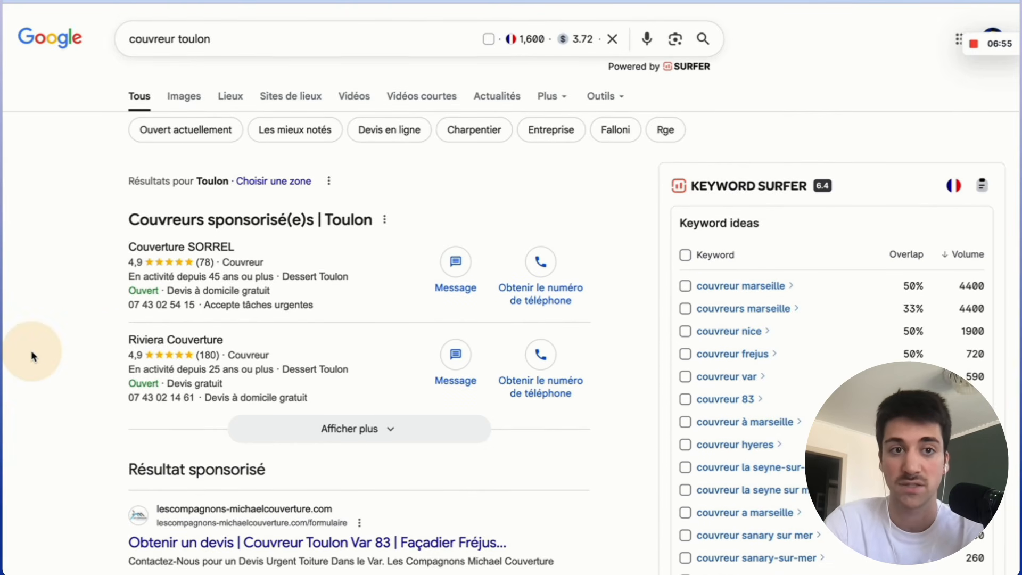
pyautogui.scroll(-3, 31, 355)
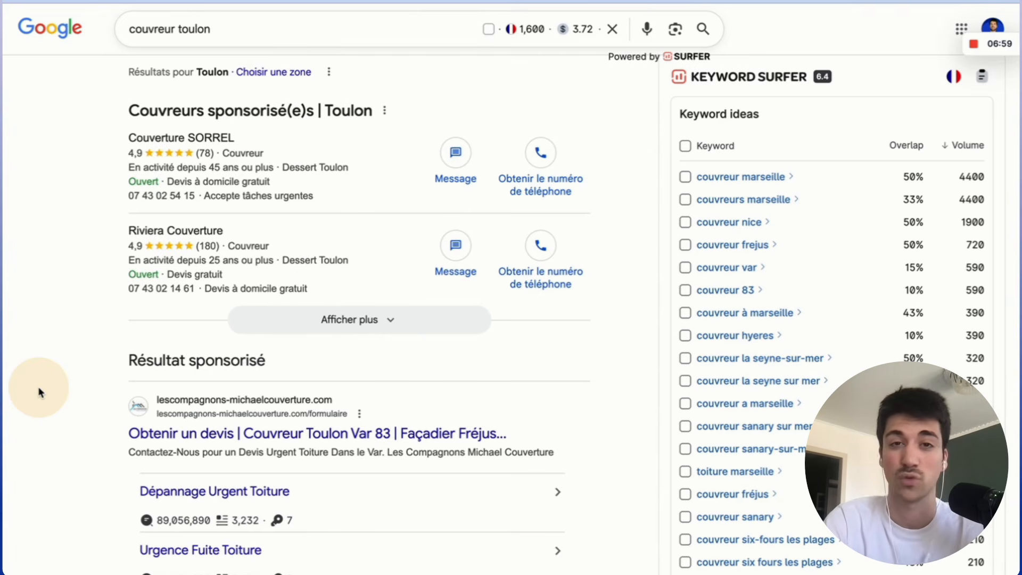
pyautogui.scroll(2, 39, 392)
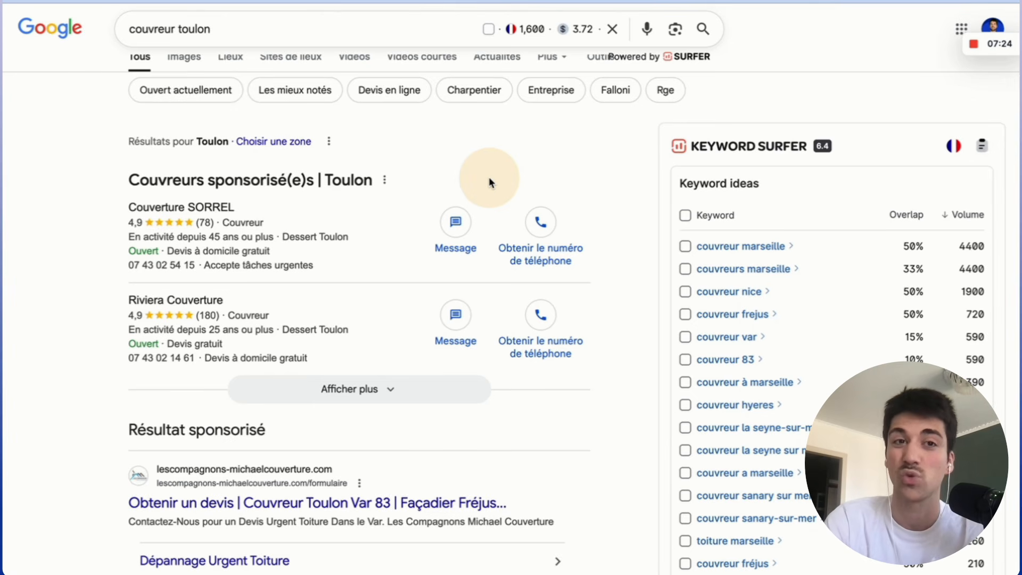
# Examine the website ad and its sitelinks in the "Résultat sponsorisé" section, comparing them with the search query
pyautogui.scroll(-3, 159, 385)
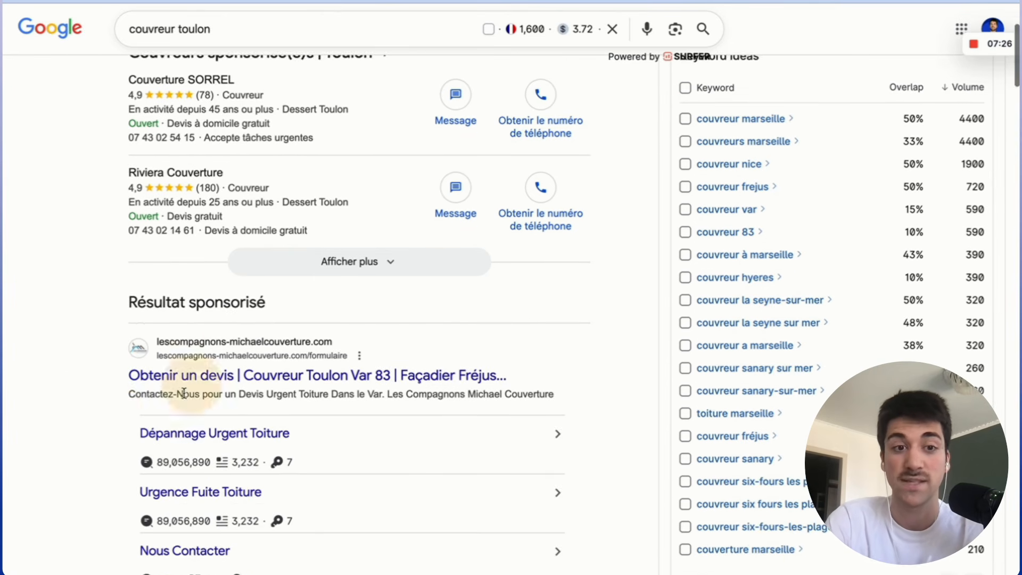
pyautogui.scroll(-2, 114, 411)
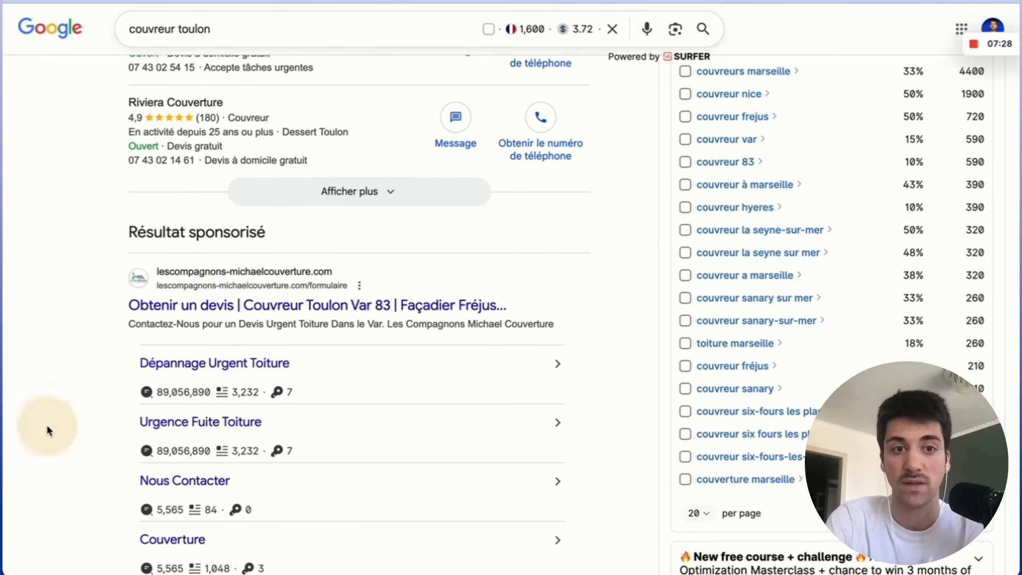
pyautogui.scroll(-1, 46, 426)
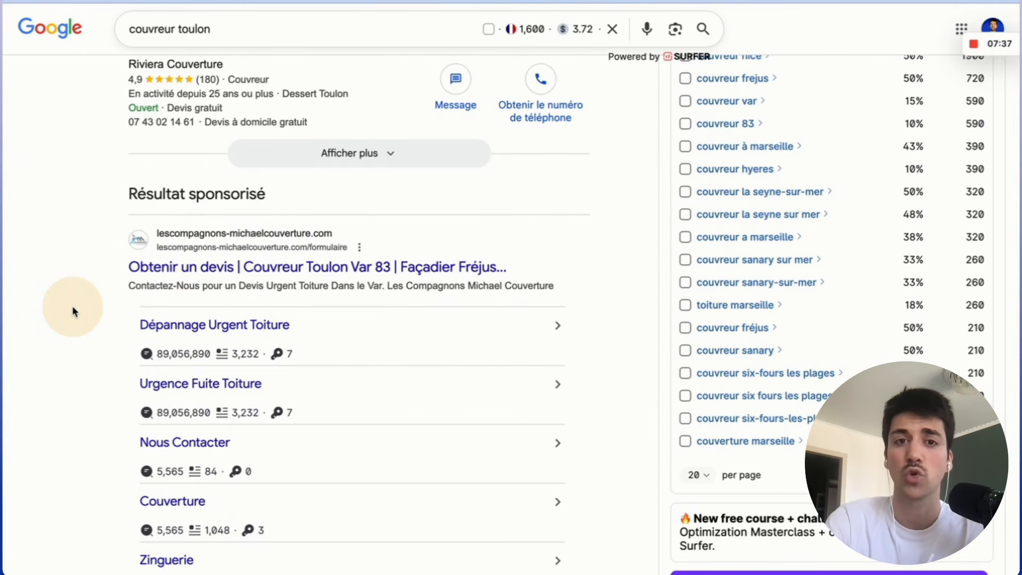
pyautogui.moveTo(214, 30); pyautogui.dragTo(67, 25)
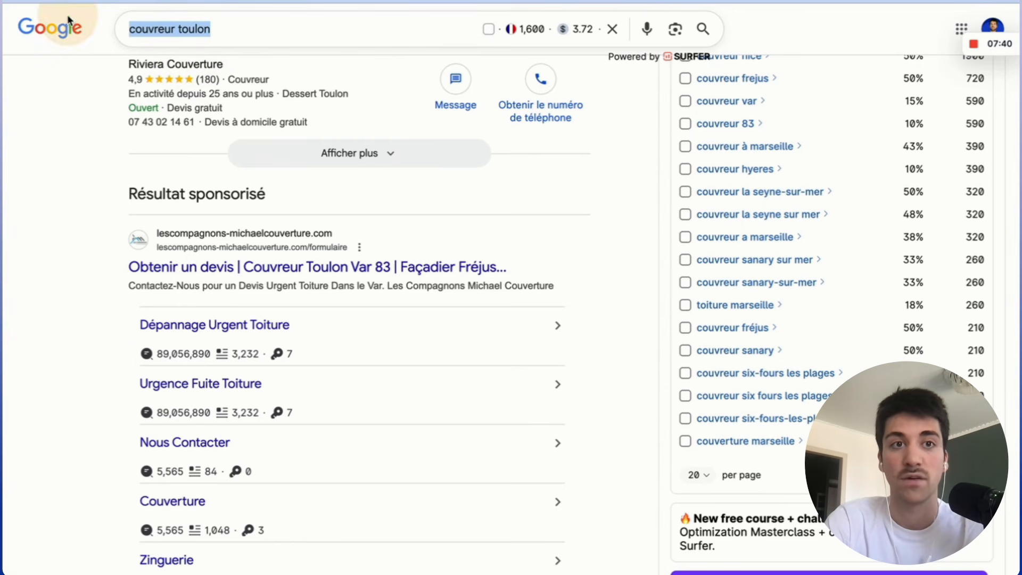
pyautogui.click(225, 22)
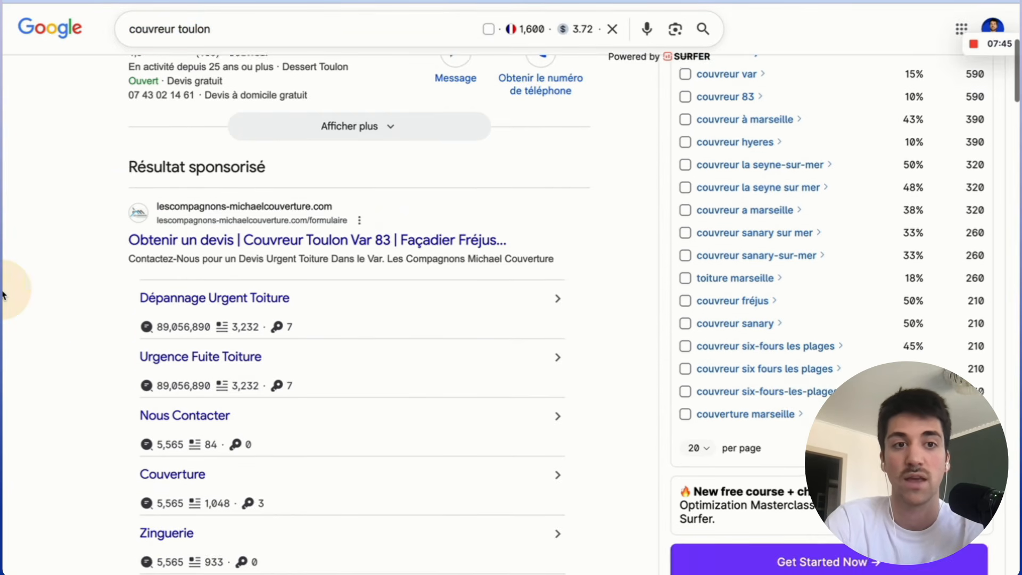
pyautogui.scroll(-1, 2, 298)
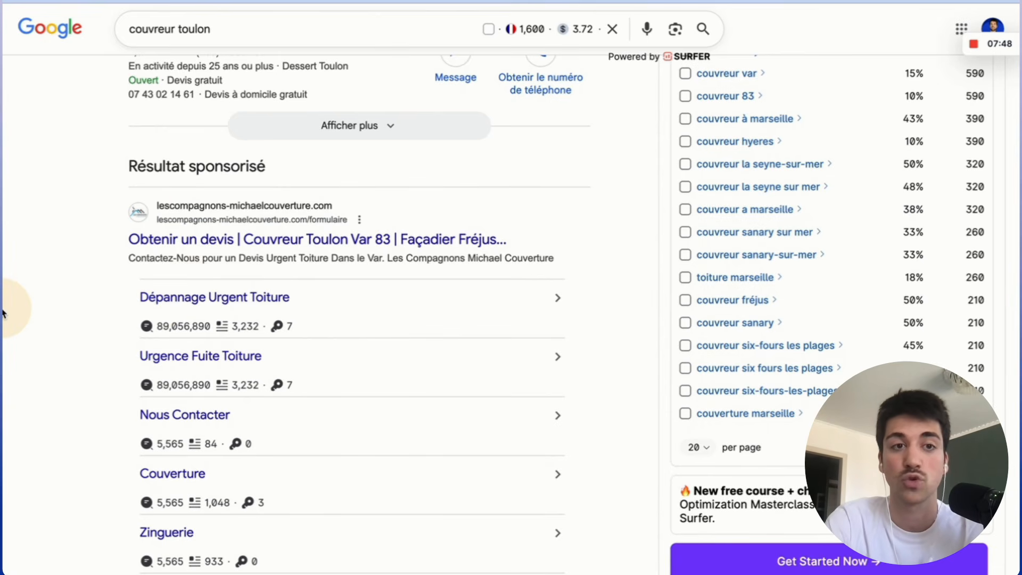
pyautogui.scroll(-2, 5, 241)
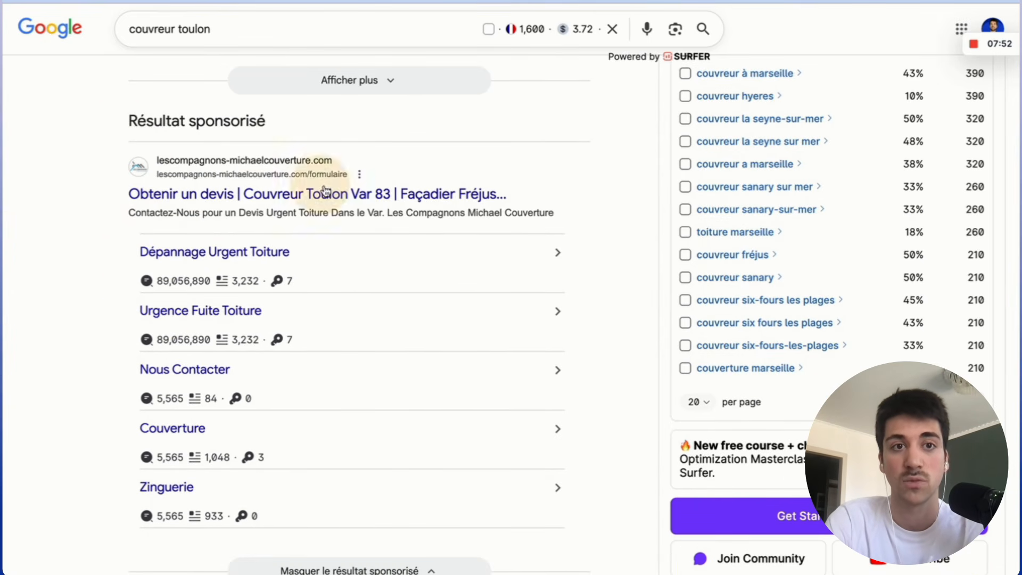
# Hide the sponsored website result and show it again
pyautogui.scroll(-5, 200, 164)
pyautogui.scroll(-2, 207, 186)
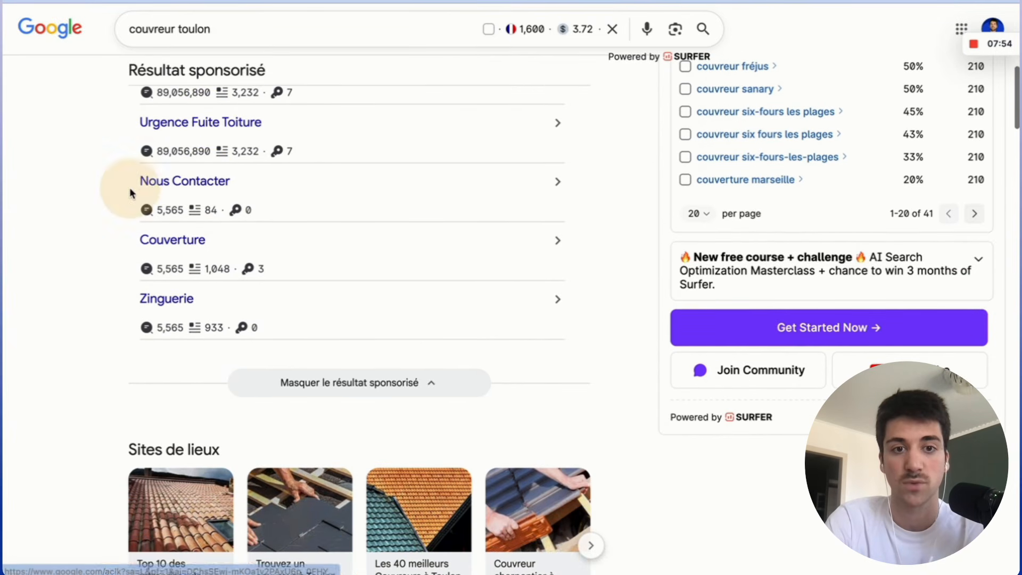
pyautogui.click(328, 378)
pyautogui.scroll(7, 50, 303)
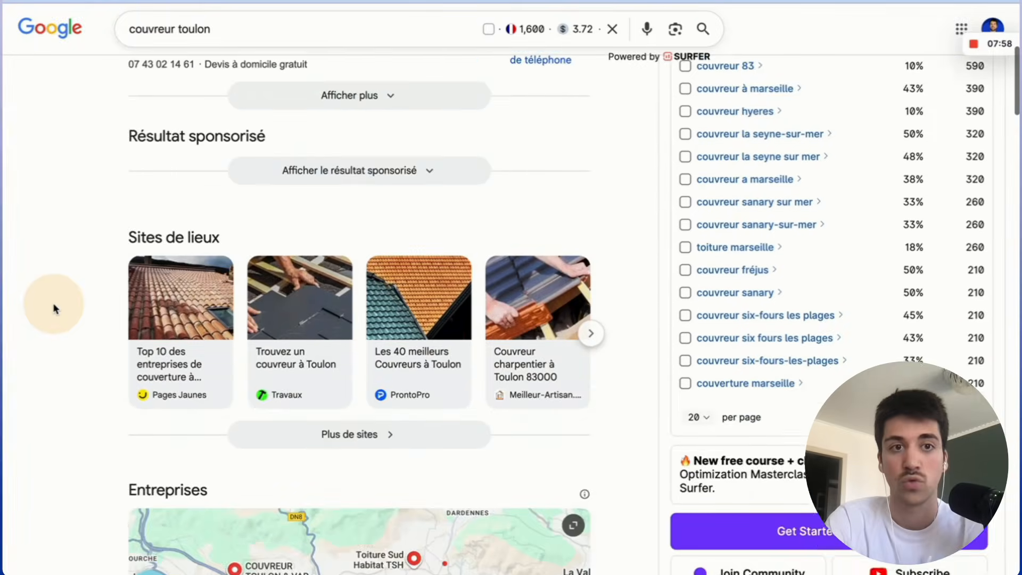
pyautogui.click(338, 443)
pyautogui.scroll(2, 32, 346)
pyautogui.scroll(-1, 3, 356)
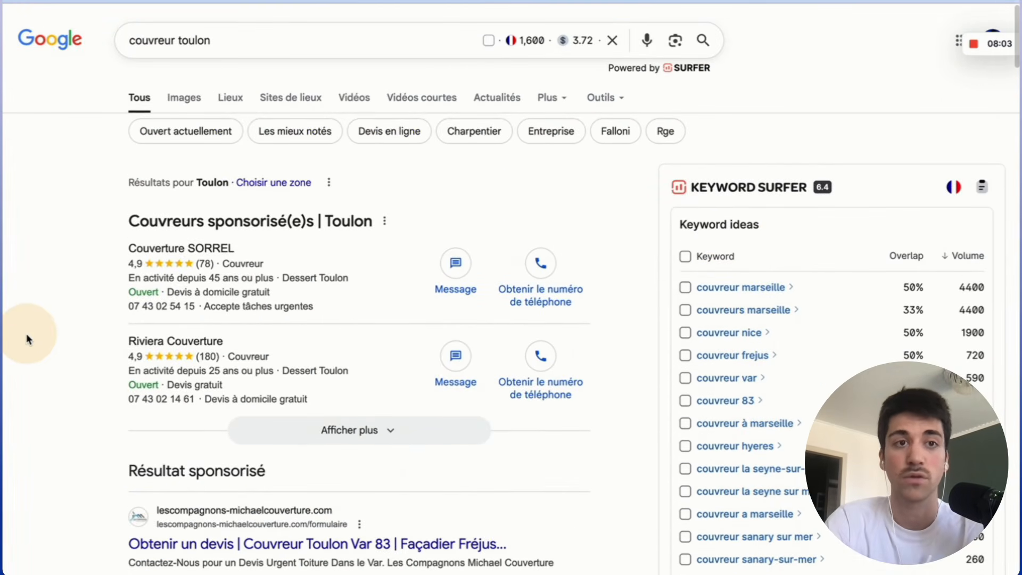
# Compare the sponsored roofer listings and website ad with the directory sites and the businesses listed under the "Entreprises" map
pyautogui.scroll(-1, 2, 351)
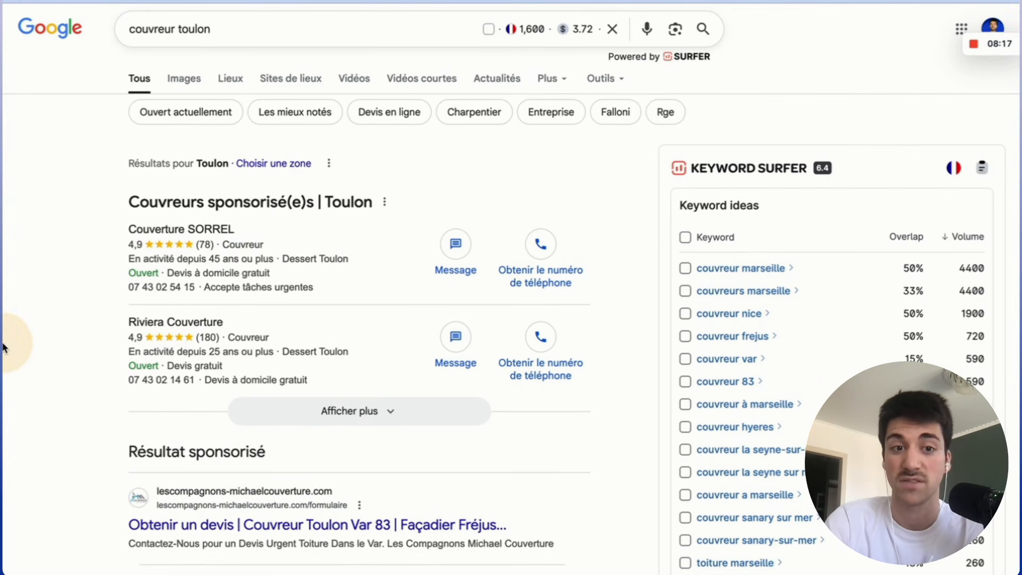
pyautogui.scroll(-4, 10, 373)
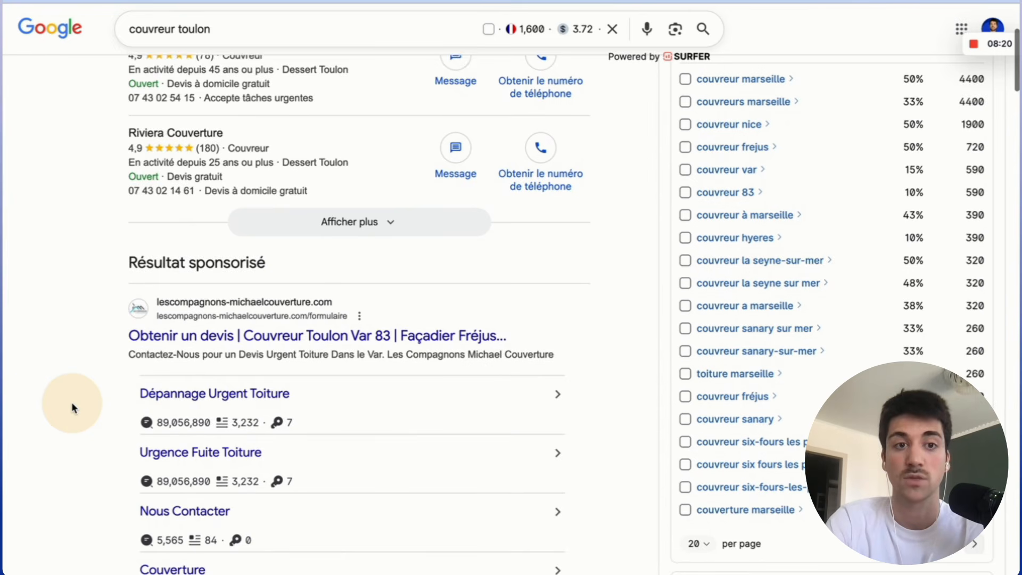
pyautogui.scroll(1, 71, 401)
pyautogui.scroll(2, 72, 402)
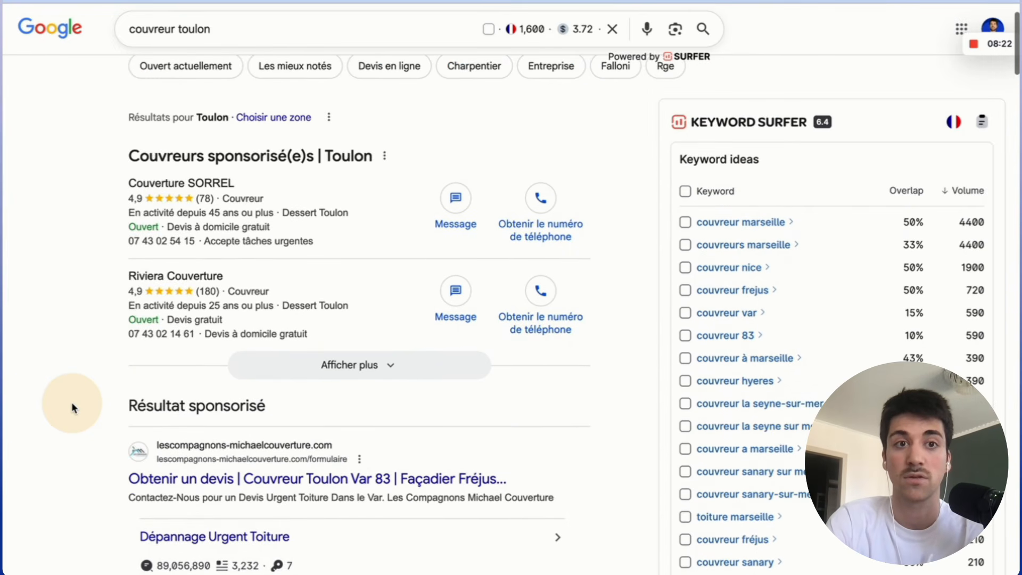
pyautogui.scroll(-12, 2, 479)
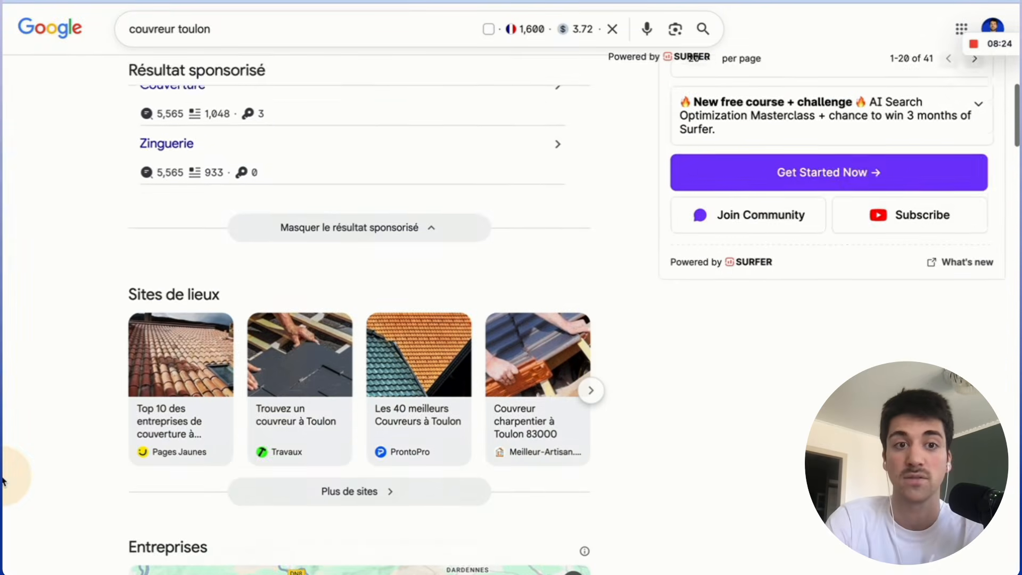
pyautogui.scroll(-4, 3, 479)
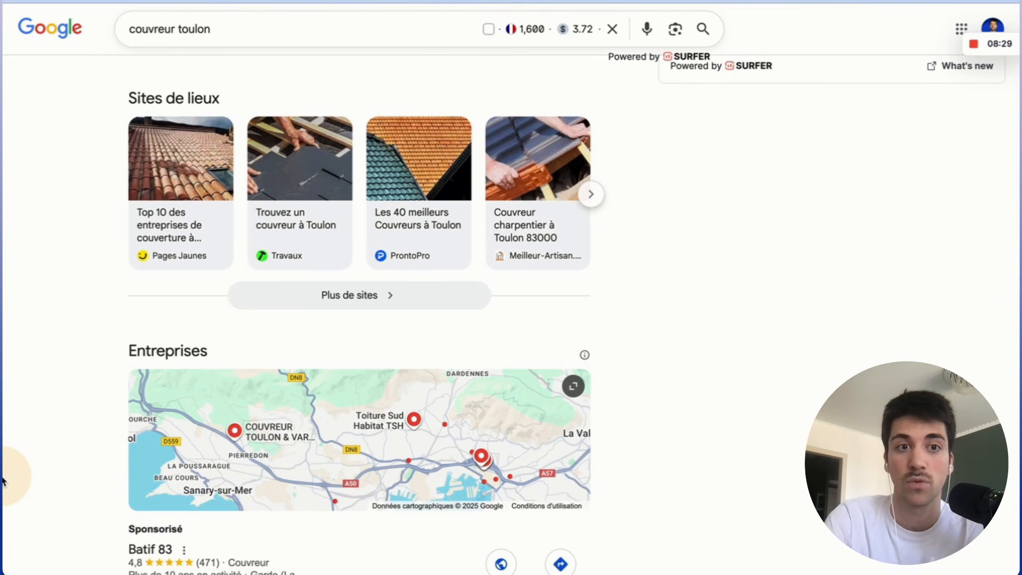
pyautogui.scroll(-5, 10, 447)
pyautogui.scroll(-1, 14, 446)
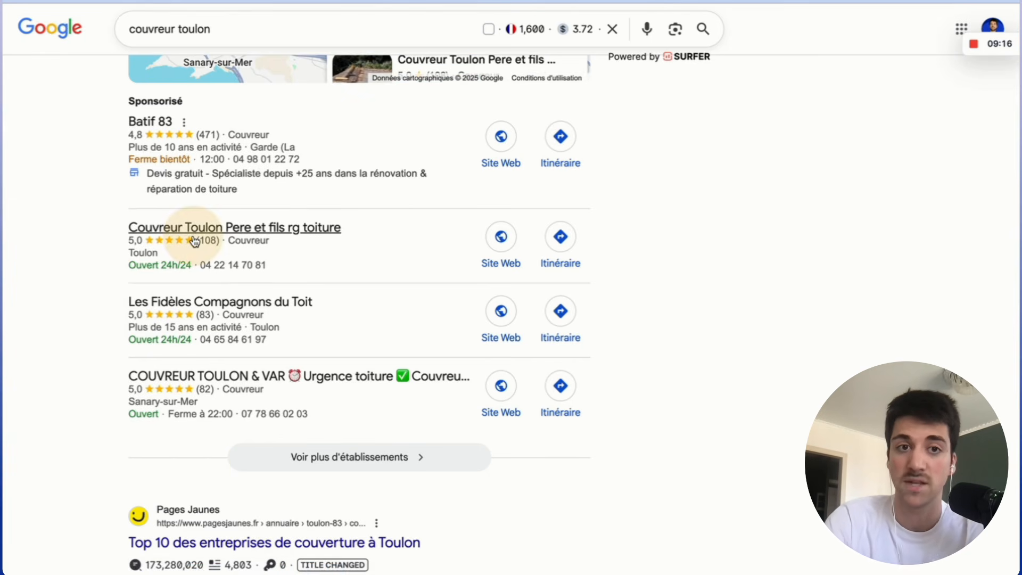
# Open the full list of establishments for "couvreur toulon" and browse the roofer listings on a further results page
pyautogui.scroll(-1, 229, 223)
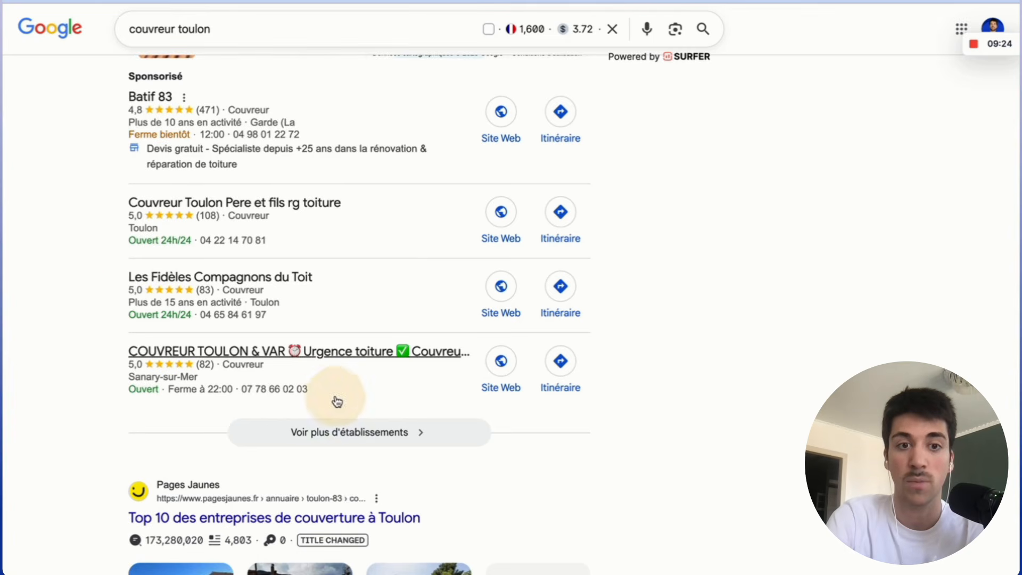
pyautogui.click(308, 431)
pyautogui.scroll(-5, 34, 392)
pyautogui.scroll(-4, 35, 393)
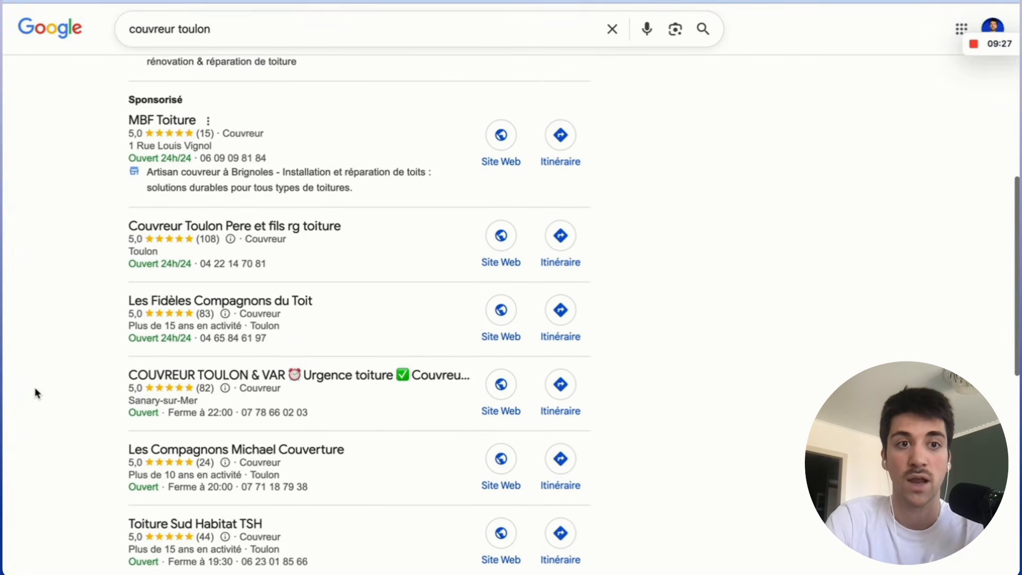
pyautogui.scroll(-10, 35, 393)
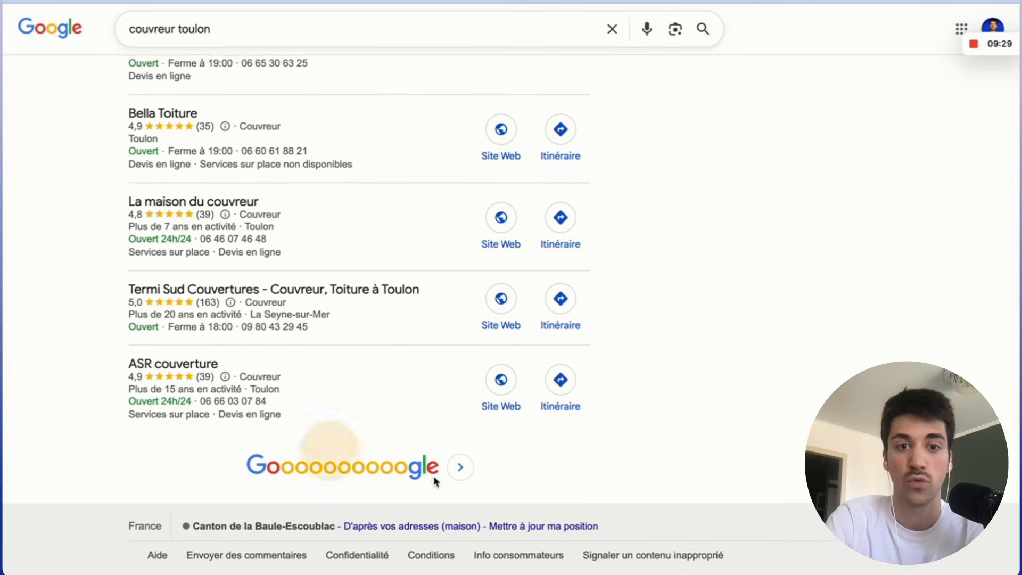
pyautogui.click(305, 470)
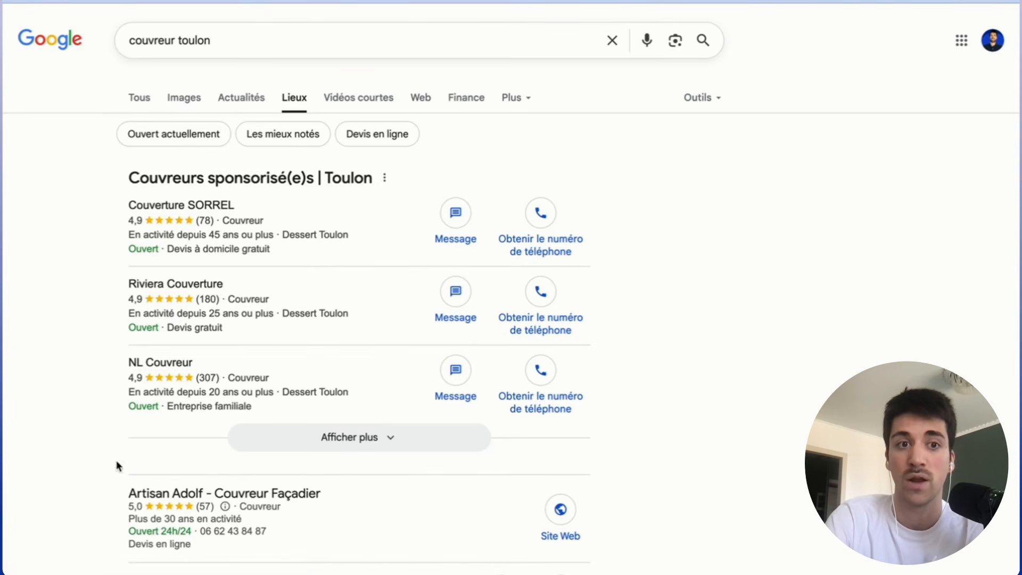
pyautogui.scroll(-15, 34, 467)
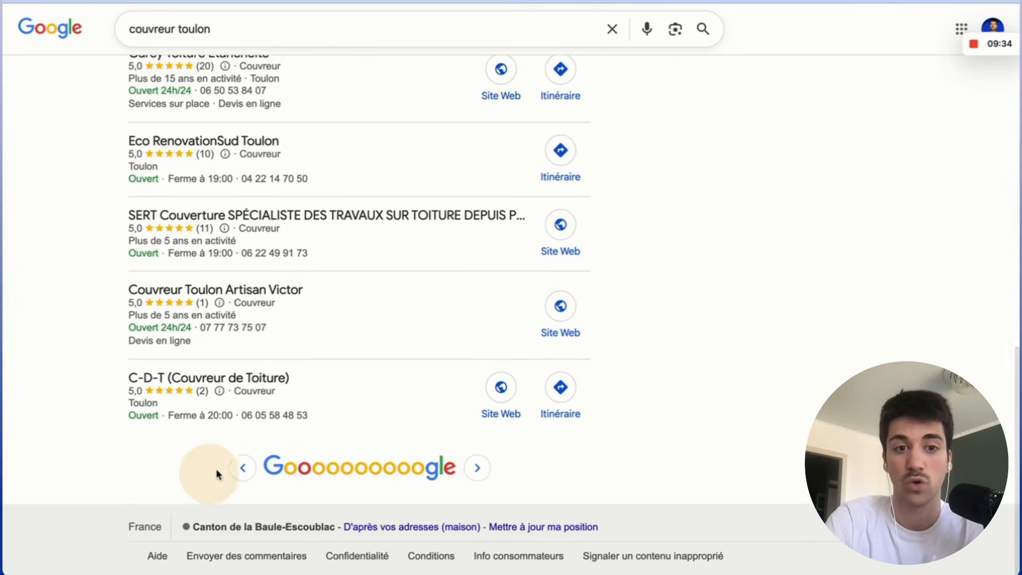
# Return to the main "couvreur toulon" results and examine the sponsored listing among the businesses under the "Entreprises" map
pyautogui.scroll(10, 97, 407)
pyautogui.scroll(5, 48, 319)
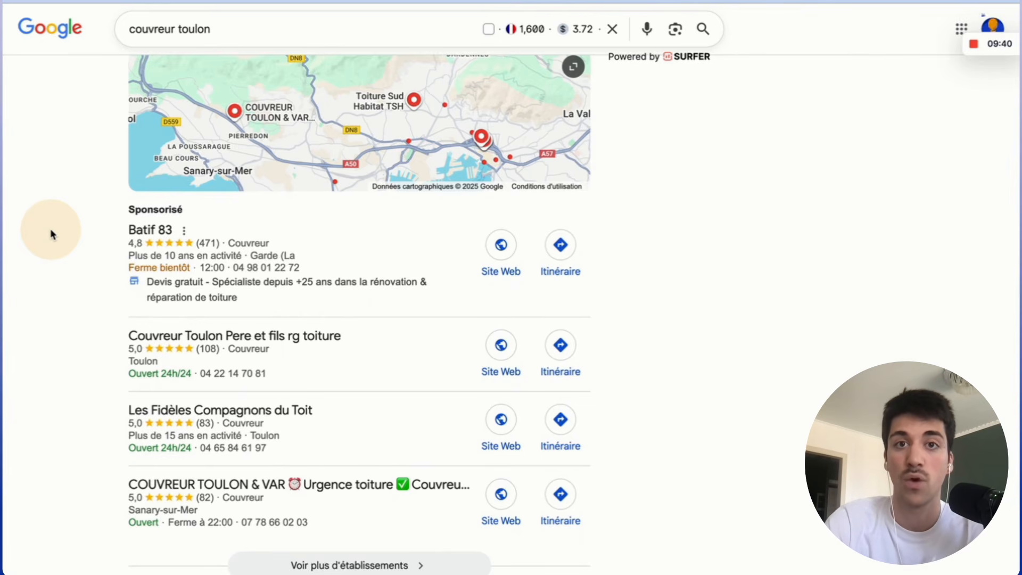
pyautogui.scroll(-1, 50, 228)
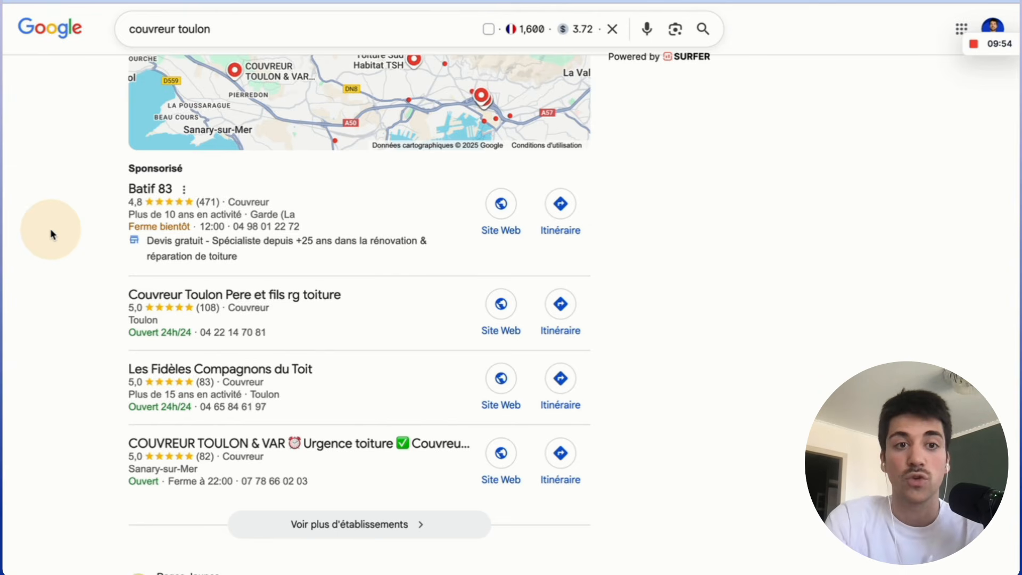
pyautogui.scroll(-1, 50, 228)
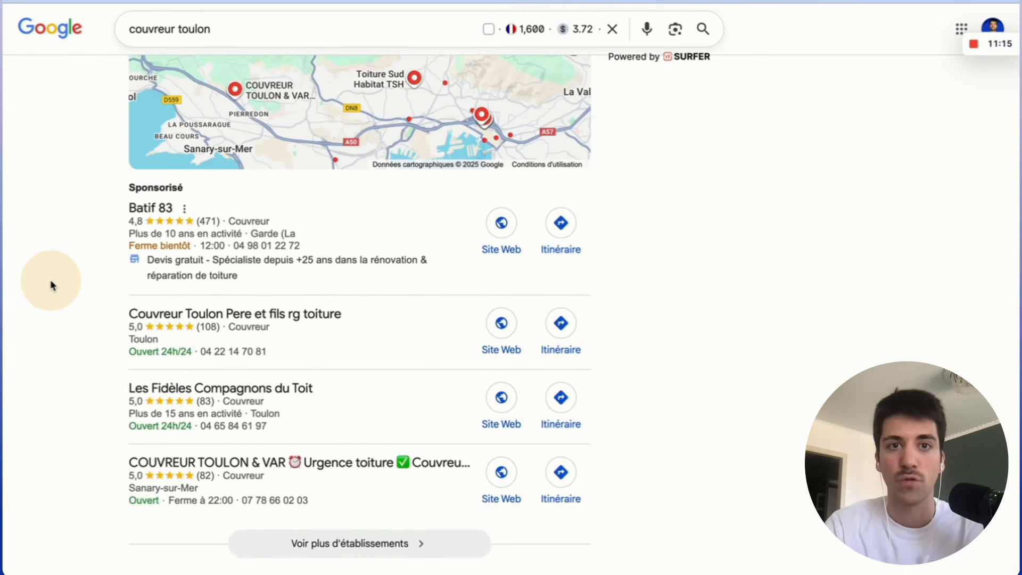
pyautogui.scroll(2, 50, 279)
pyautogui.scroll(1, 50, 285)
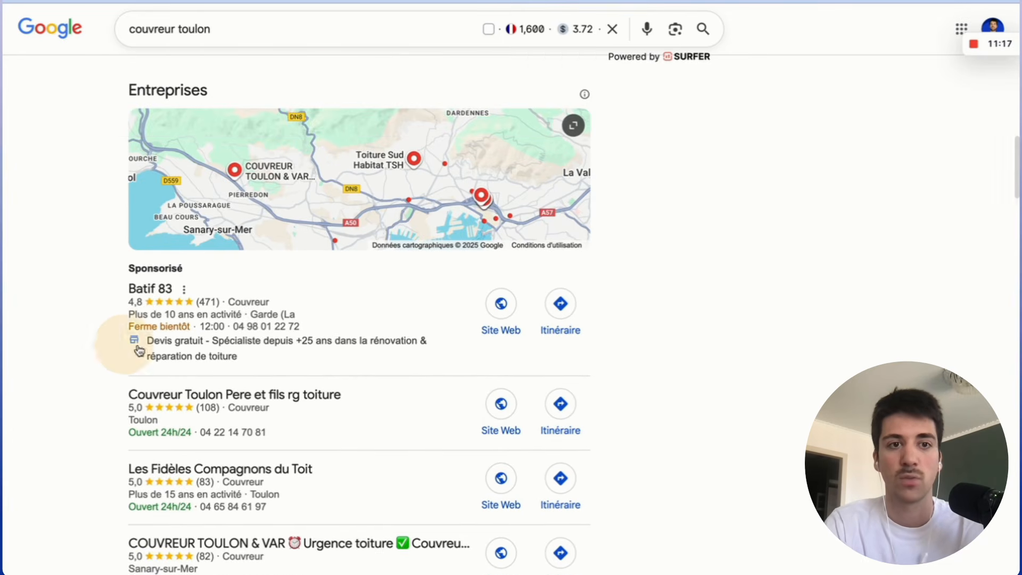
pyautogui.scroll(16, 105, 283)
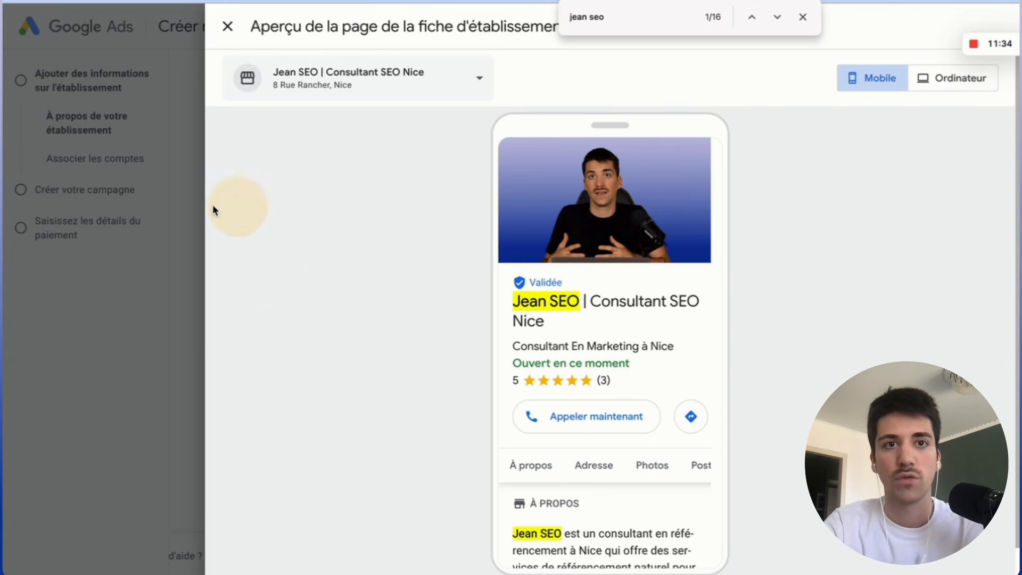
# Switch to the Google Ads campaign setup, close the business profile preview and continue with the recommended business profile page as the ad's destination
pyautogui.click(227, 26)
pyautogui.scroll(2, 373, 319)
pyautogui.scroll(-1, 429, 404)
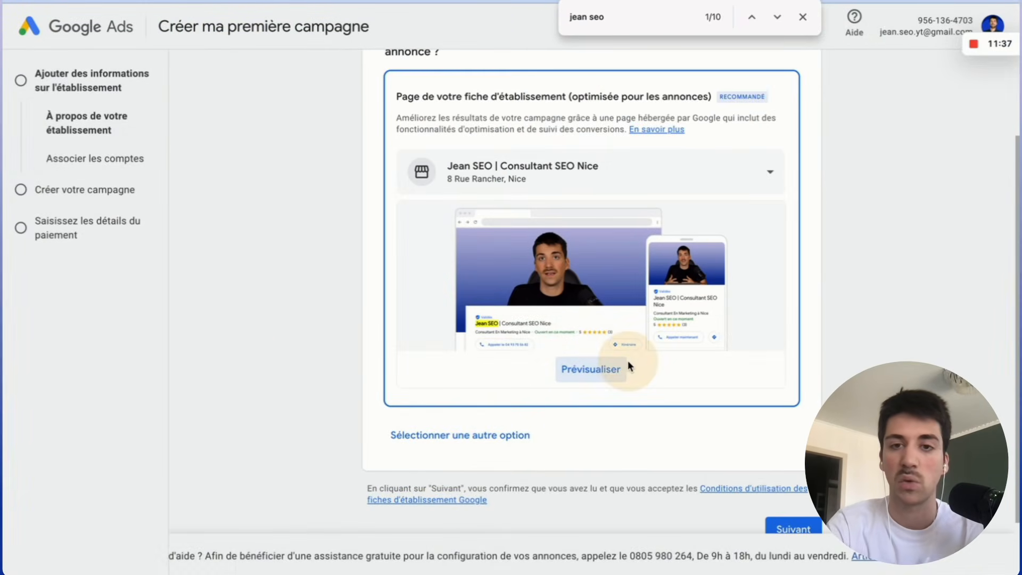
pyautogui.scroll(-1, 298, 388)
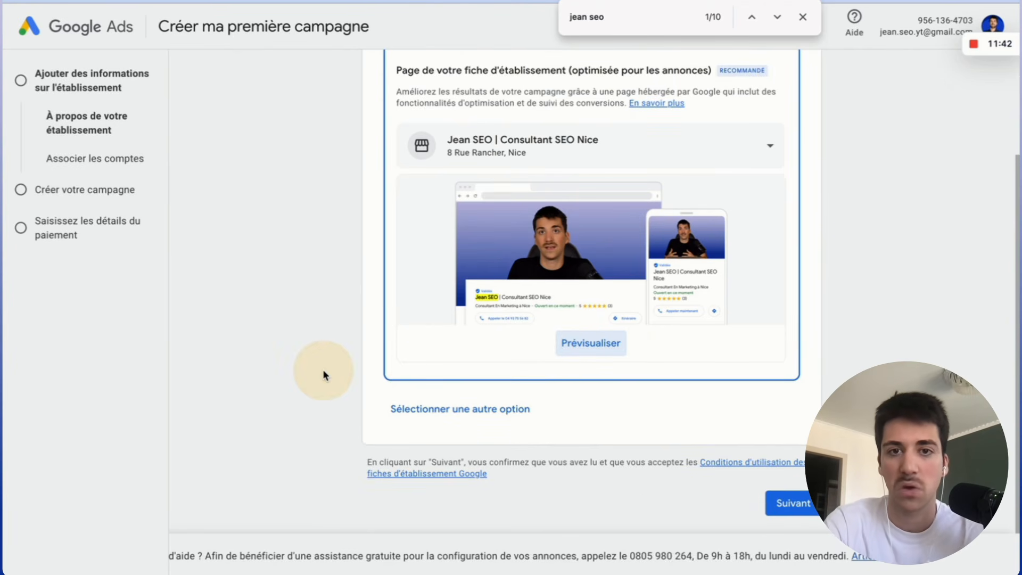
pyautogui.scroll(-1, 323, 369)
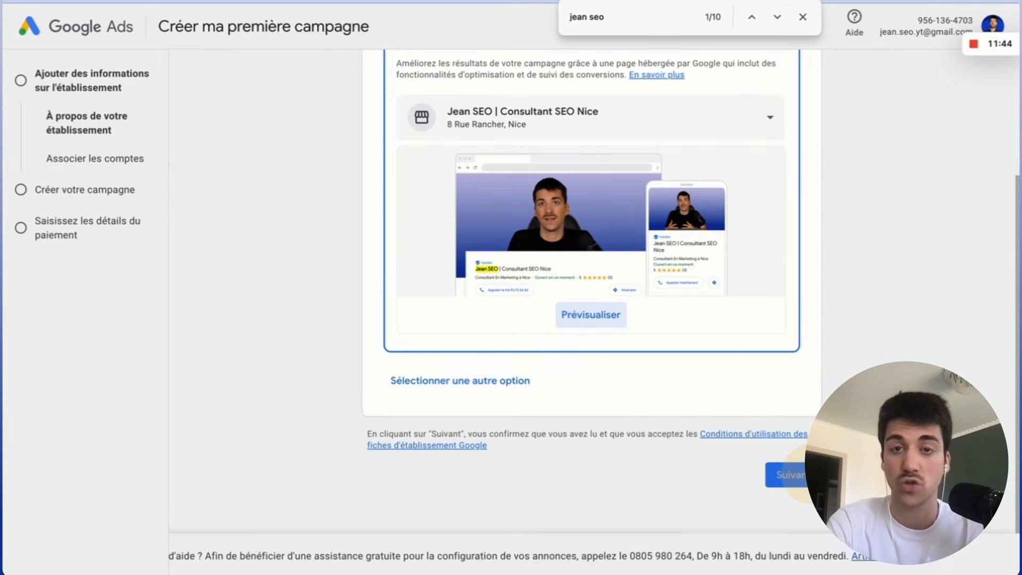
pyautogui.click(790, 483)
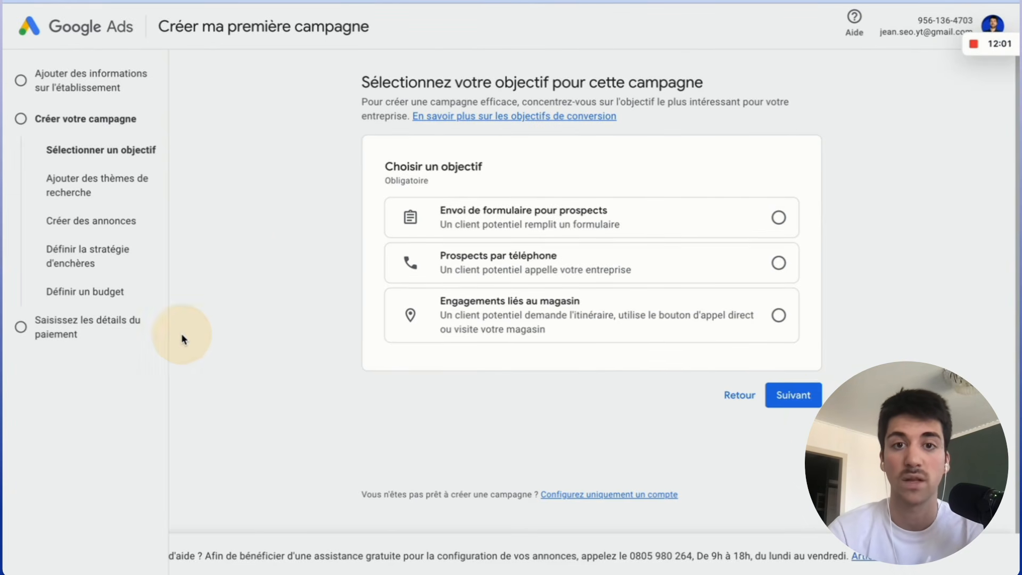
# Choose "Prospects par téléphone" as the campaign objective, enter the business's French phone number and continue to the search themes
pyautogui.click(615, 265)
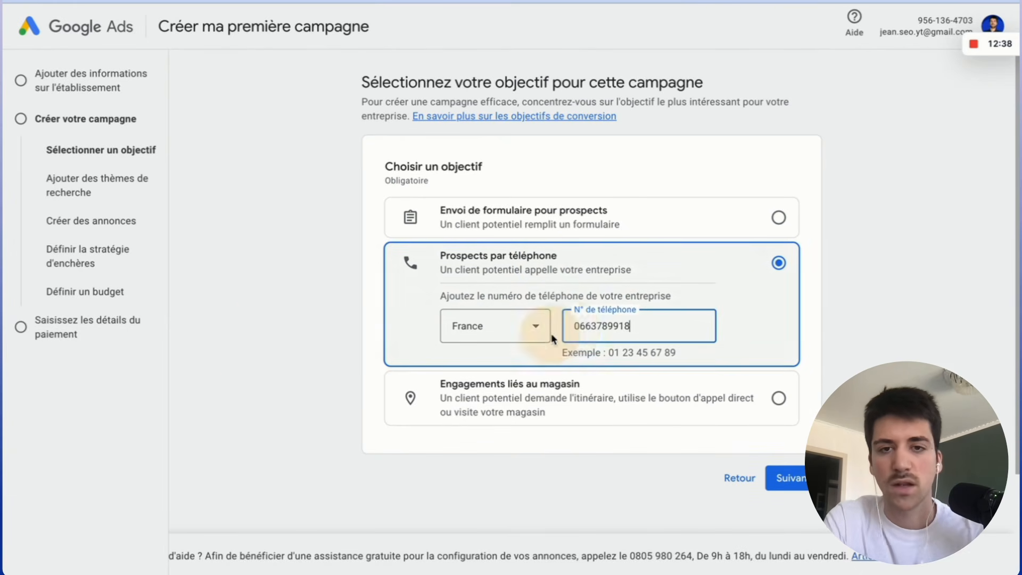
pyautogui.scroll(-2, 692, 345)
pyautogui.click(795, 400)
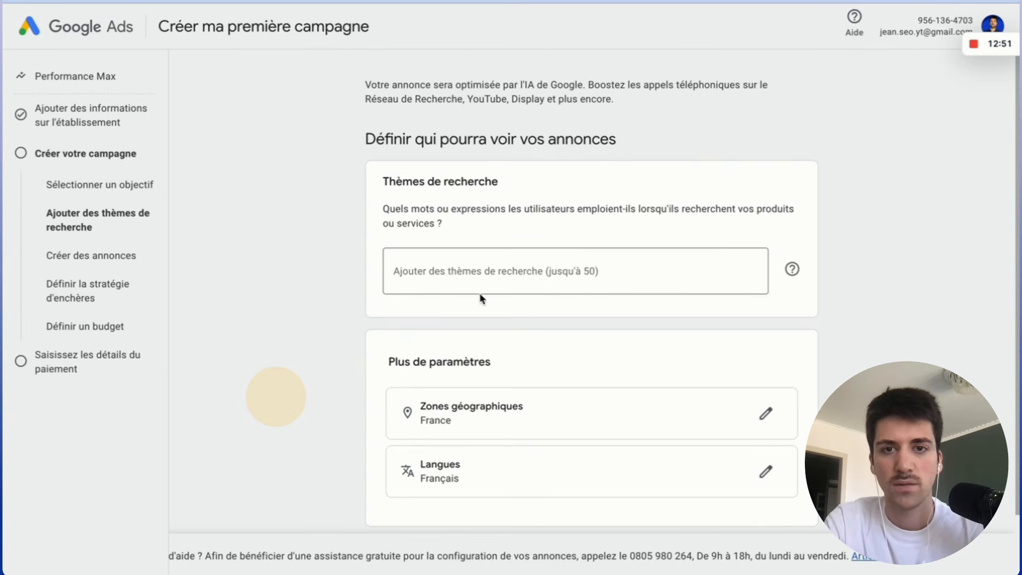
# Add the search themes "consultant seo" and "agence référencement local", copying the latter from the keyword list in the notes document
pyautogui.click(454, 274)
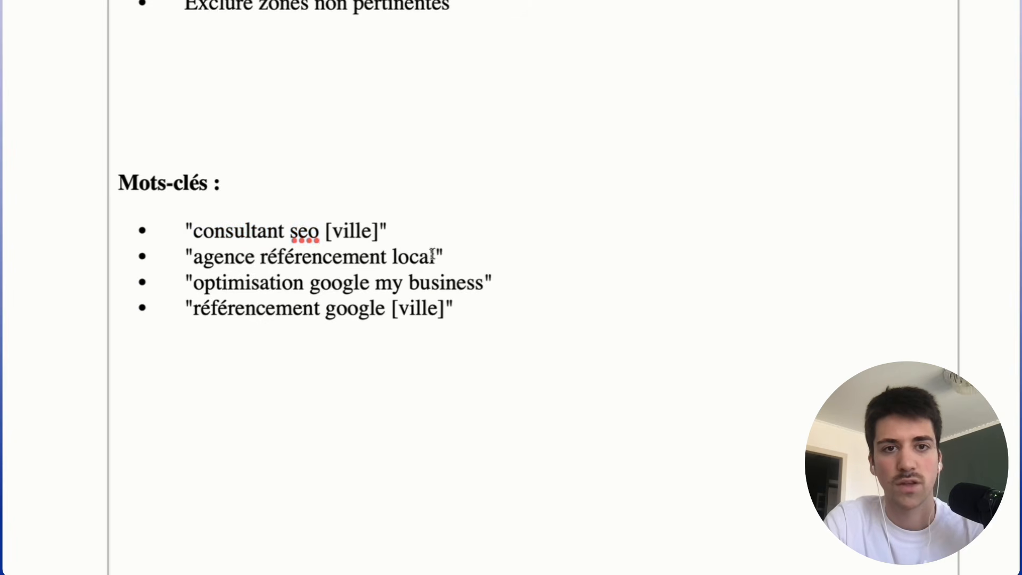
pyautogui.moveTo(435, 257); pyautogui.dragTo(193, 258)
pyautogui.hotkey('ctrl', 'c')
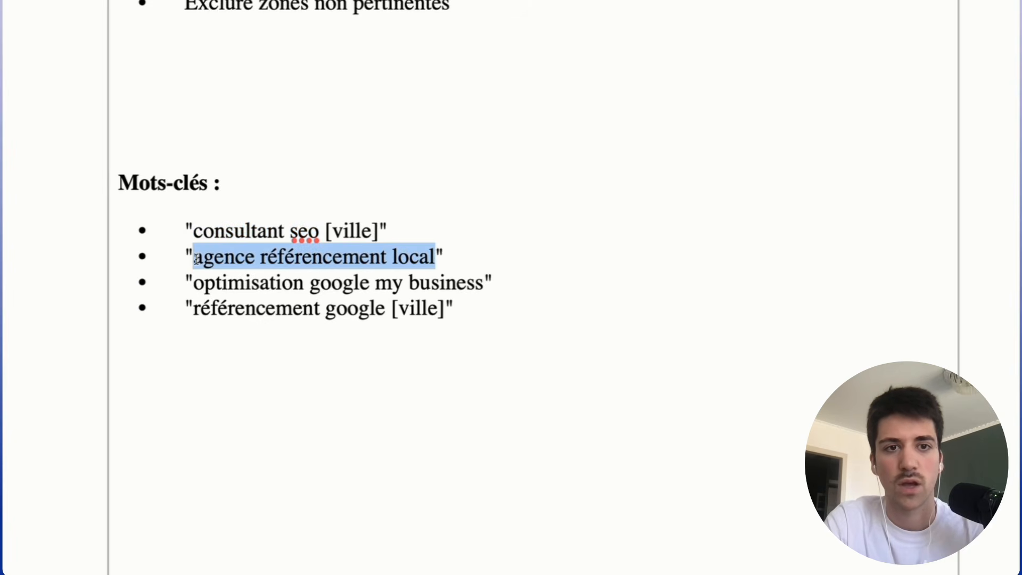
pyautogui.click(519, 274)
pyautogui.hotkey('ctrl', 'v')
pyautogui.press('Return')
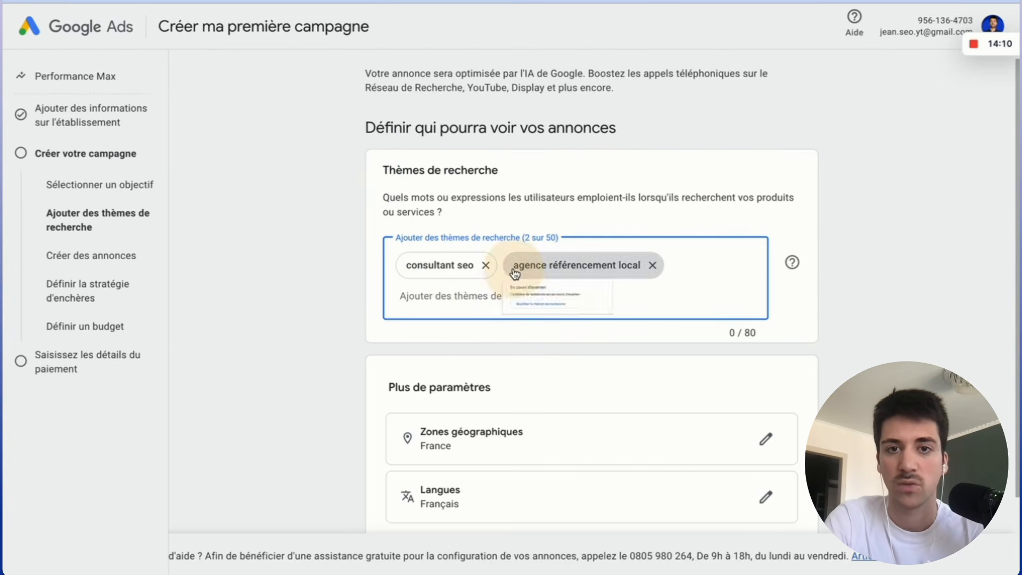
pyautogui.scroll(-1, 258, 308)
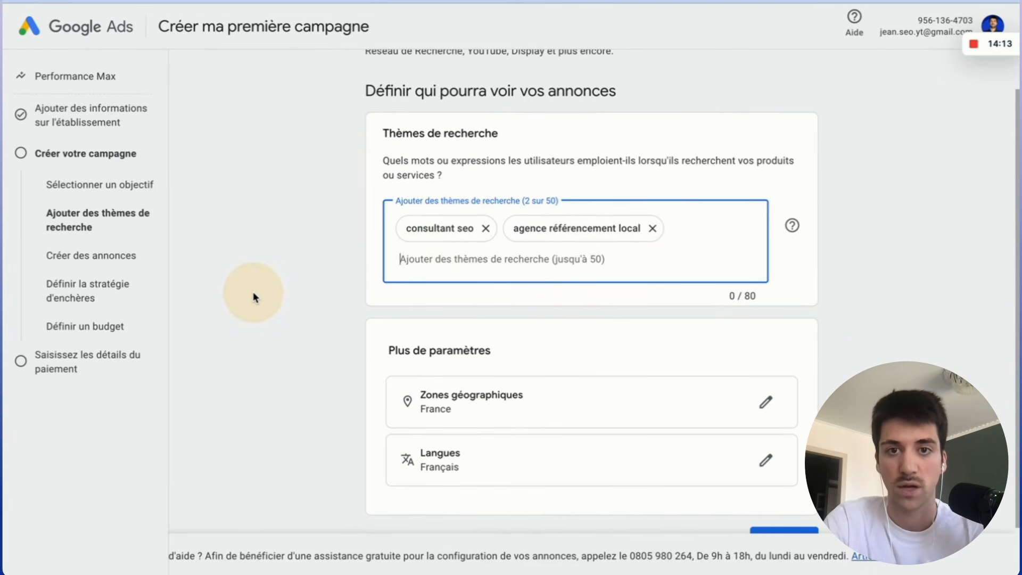
pyautogui.scroll(-1, 254, 296)
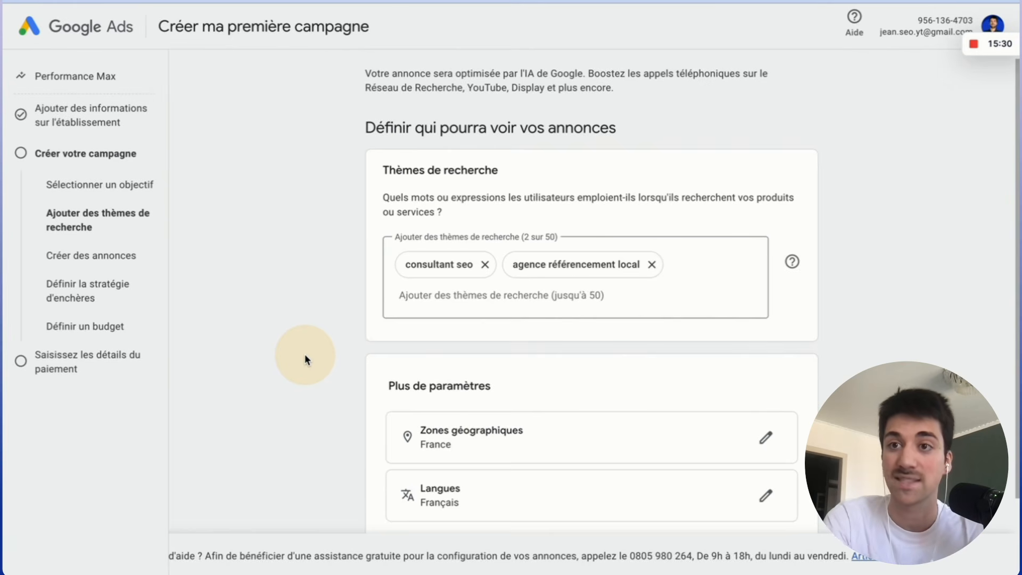
pyautogui.click(420, 266)
pyautogui.click(416, 276)
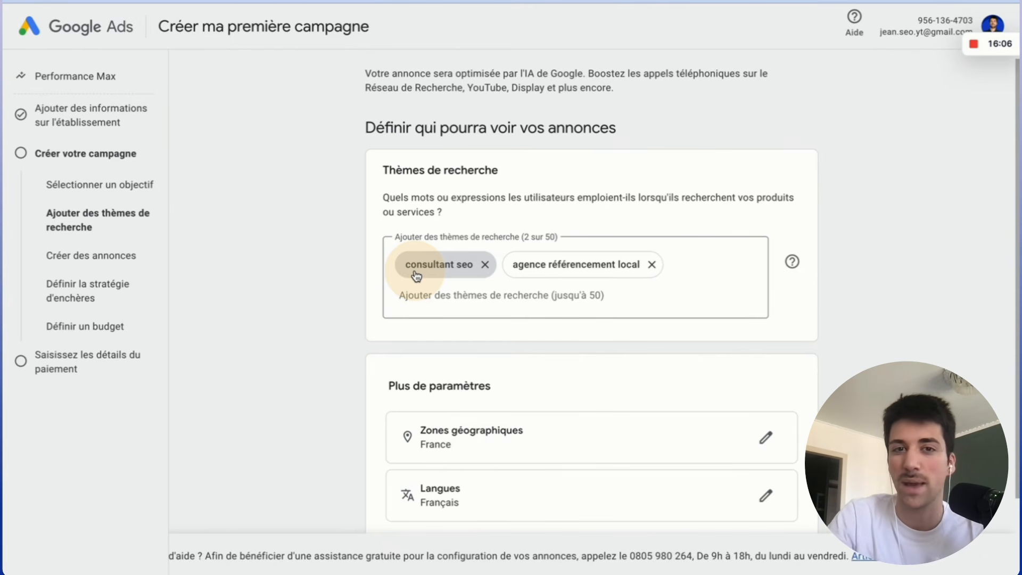
# Restrict the campaign's geographic targeting to the custom area Nice and apply the setting
pyautogui.scroll(-1, 295, 326)
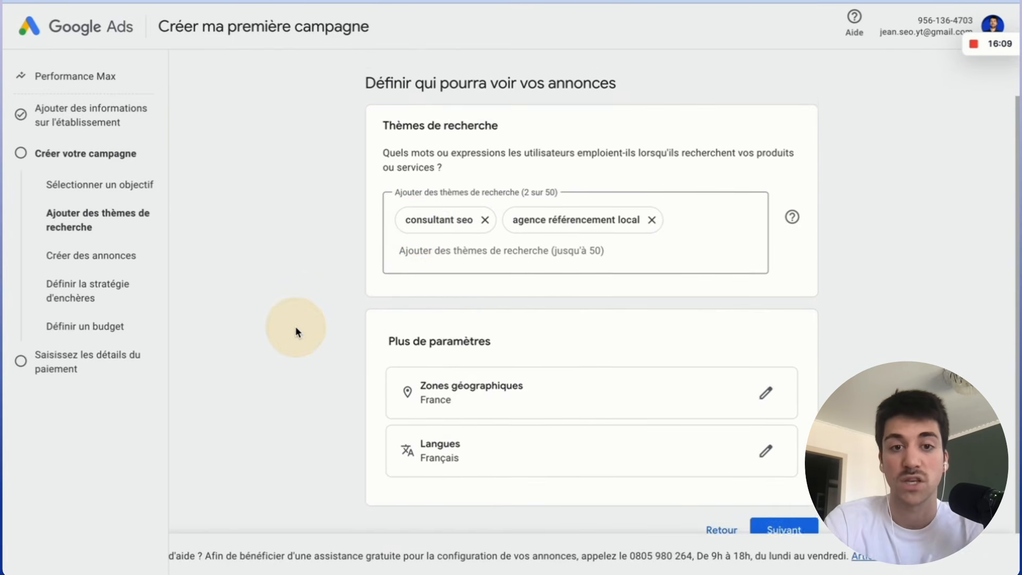
pyautogui.click(765, 381)
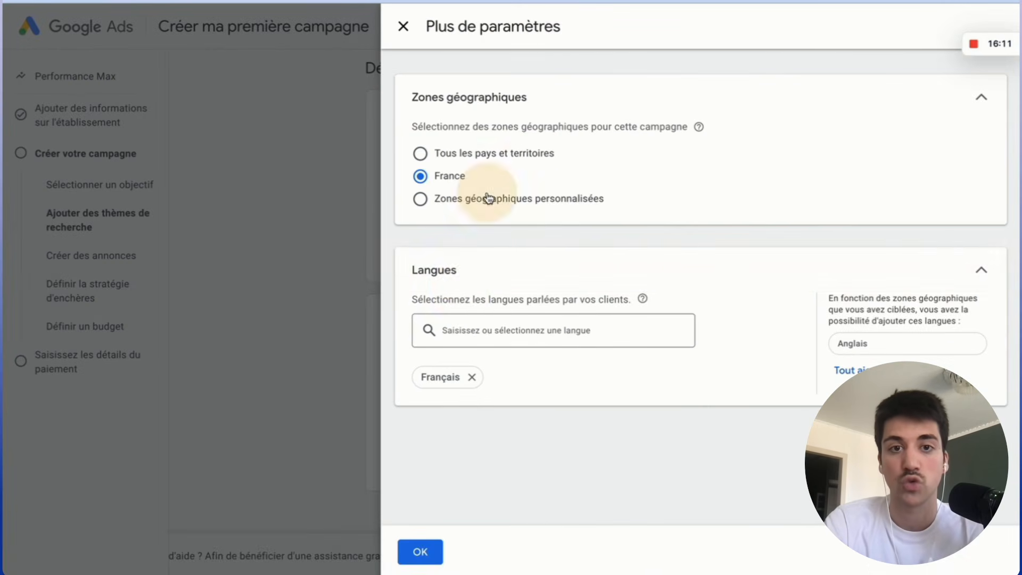
pyautogui.click(420, 199)
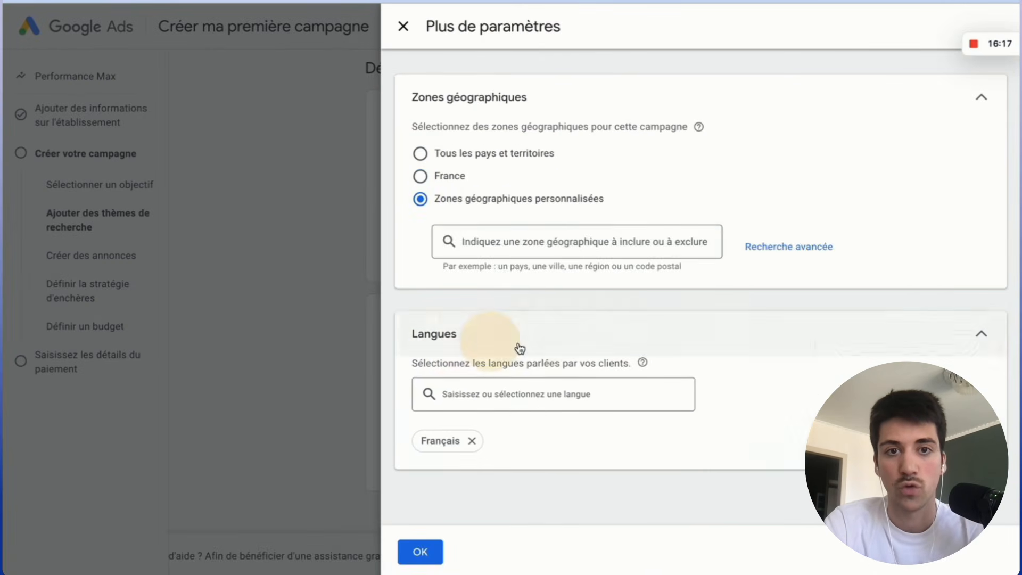
pyautogui.click(495, 242)
pyautogui.write('nice')
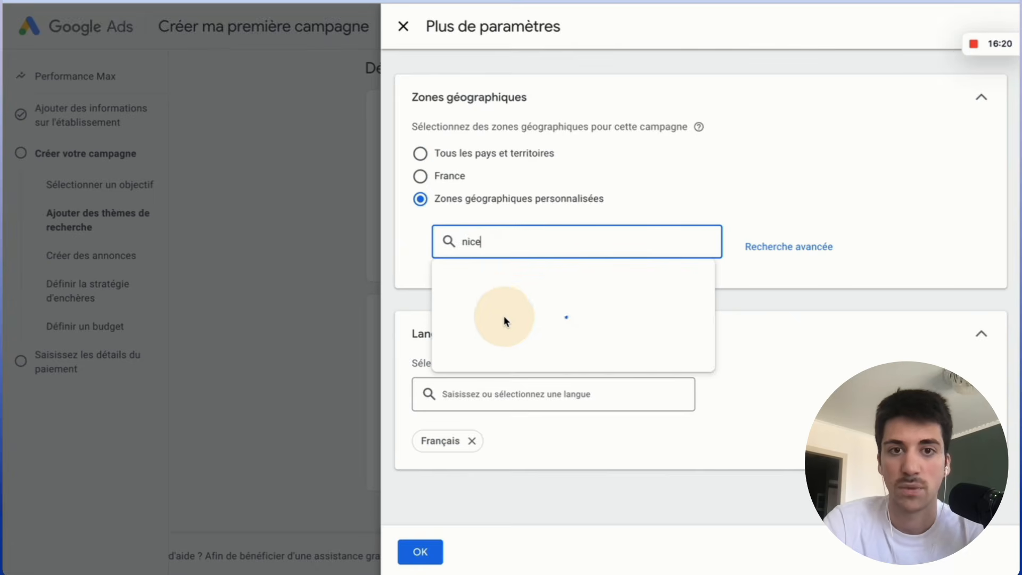
pyautogui.click(816, 289)
pyautogui.scroll(-1, 878, 269)
pyautogui.click(415, 551)
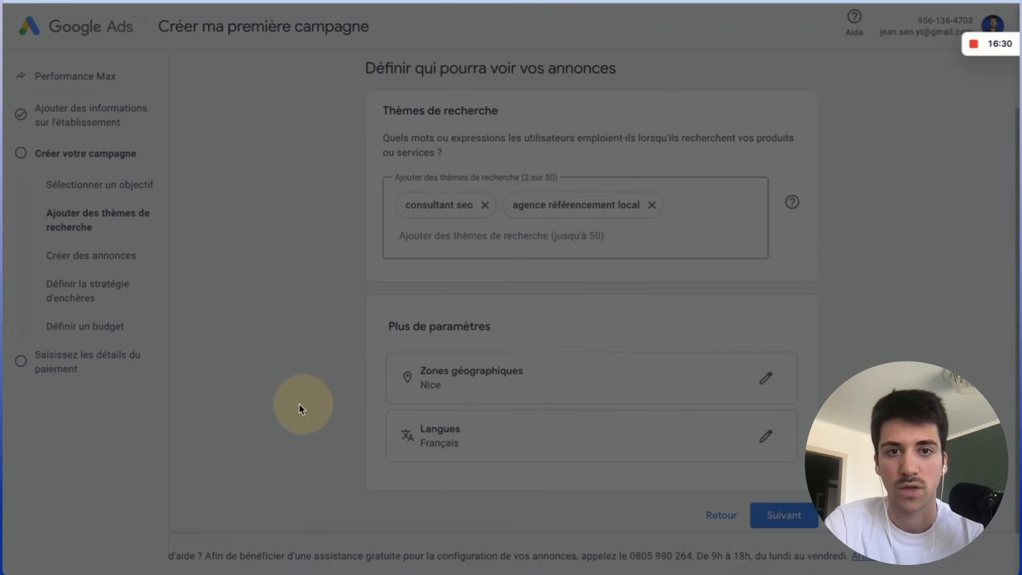
pyautogui.scroll(-1, 298, 405)
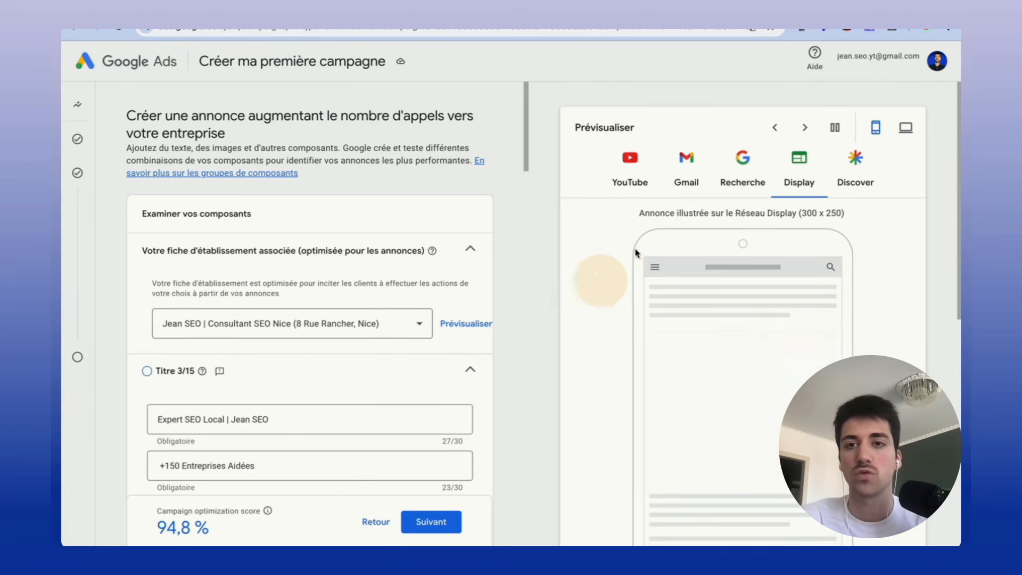
# Preview the ad on the Search network and examine its headline, description, call line and address
pyautogui.scroll(-1, 658, 376)
pyautogui.scroll(3, 755, 418)
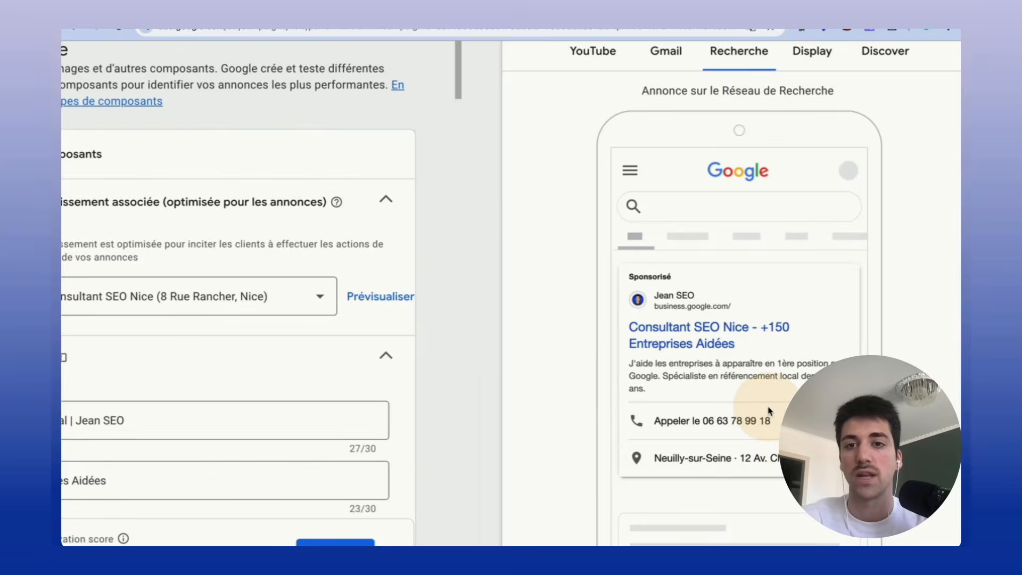
pyautogui.scroll(-1, 767, 411)
pyautogui.hscroll(2, 766, 412)
pyautogui.scroll(3, 804, 337)
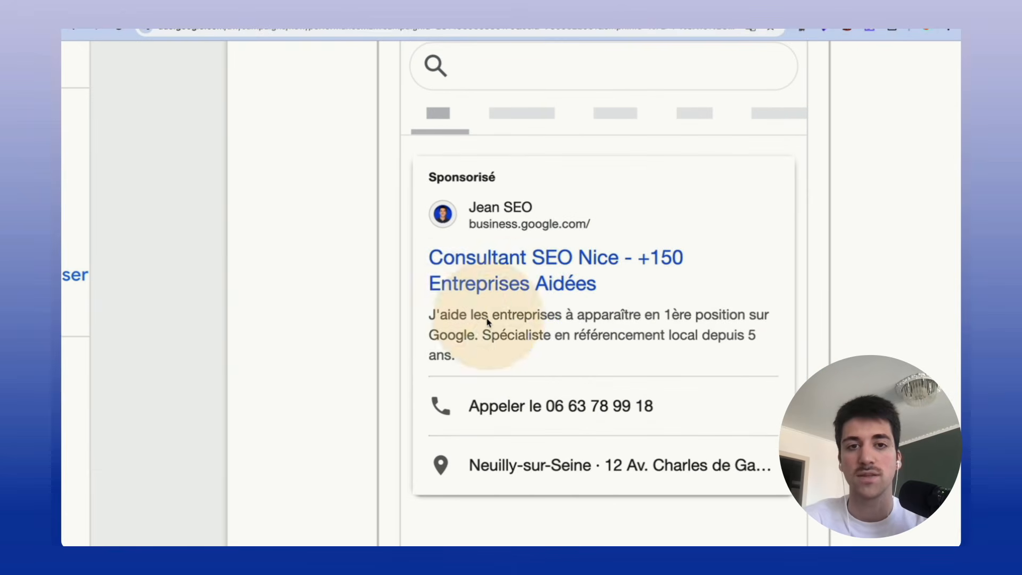
pyautogui.scroll(-5, 434, 297)
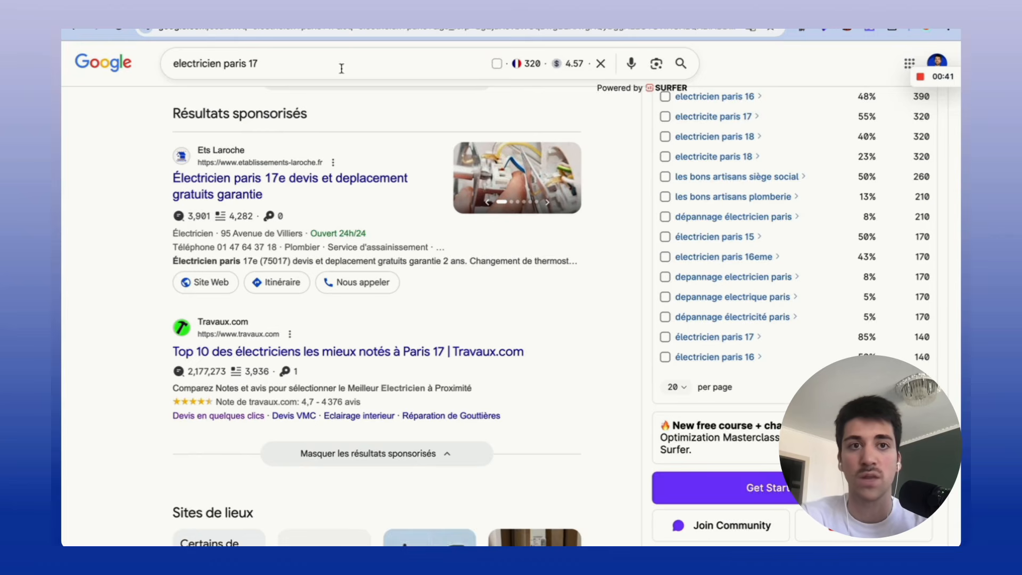
# Examine the sponsored results for the search "electricien paris 17" and their position relative to the "Sites de lieux" section
pyautogui.scroll(3, 125, 221)
pyautogui.scroll(-3, 154, 110)
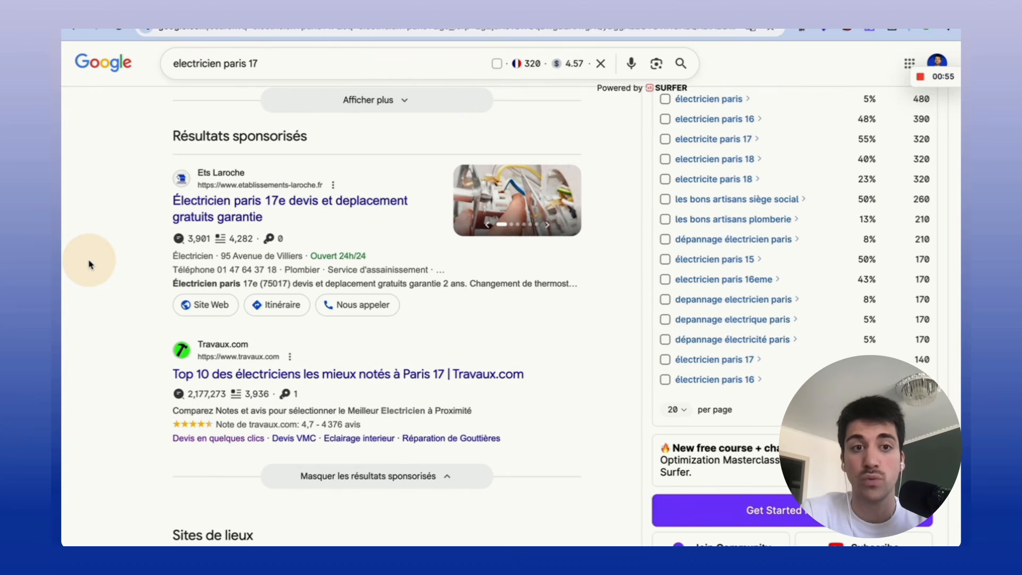
pyautogui.scroll(1, 90, 265)
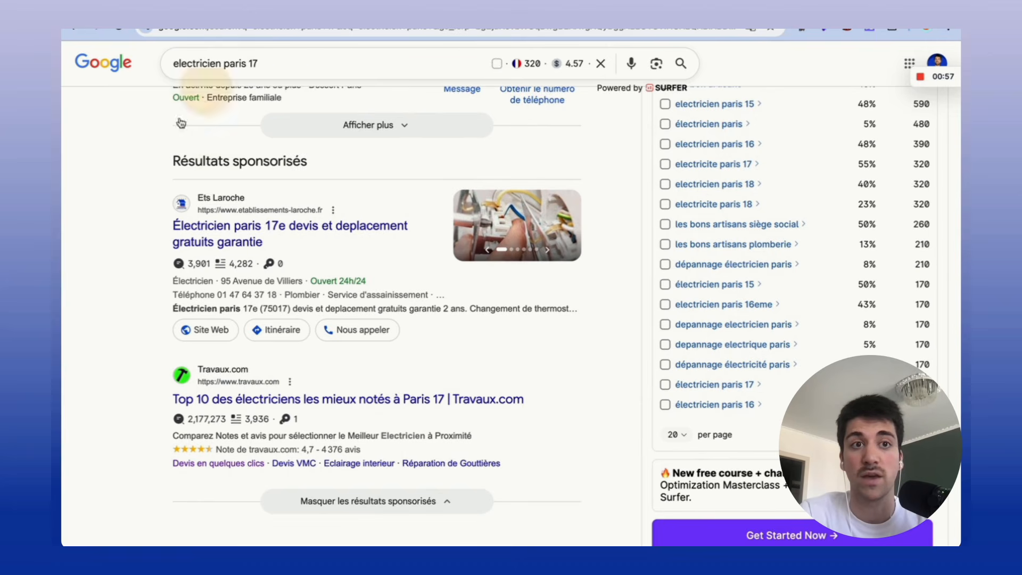
pyautogui.scroll(-1, 109, 248)
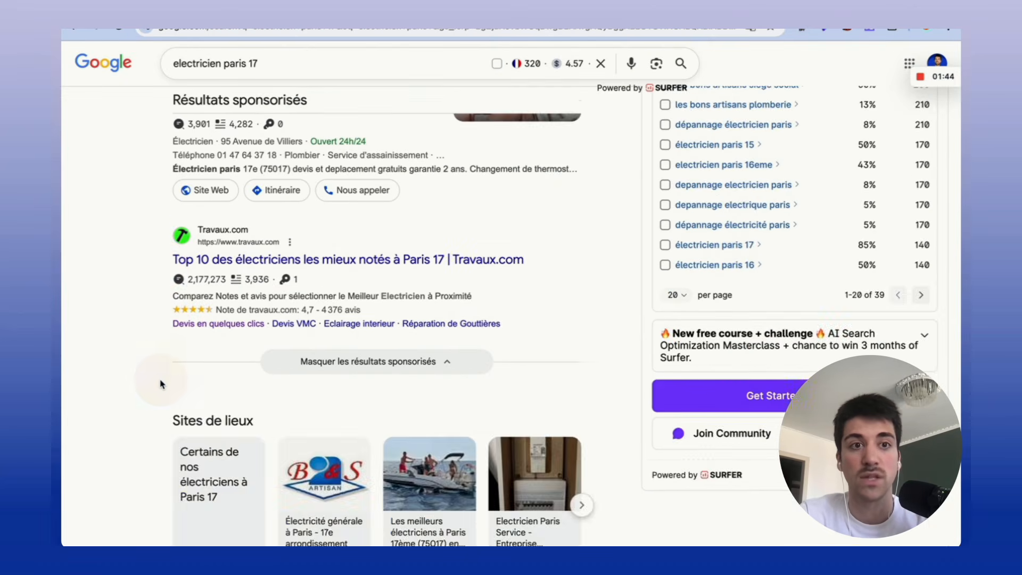
pyautogui.scroll(3, 160, 384)
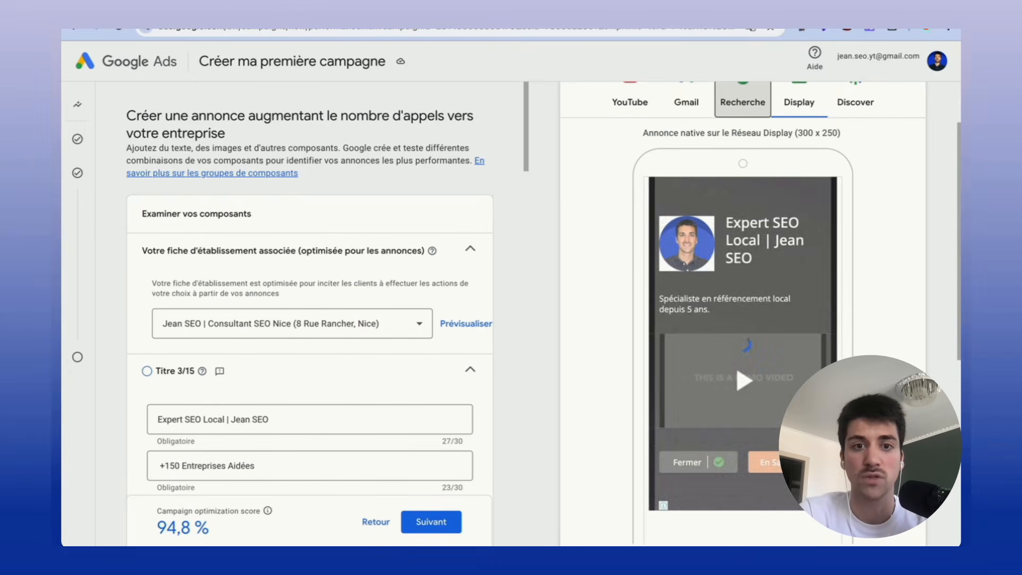
# Preview the ad on the Search network and compare it with the sponsored results for "electricien paris 17"
pyautogui.click(740, 101)
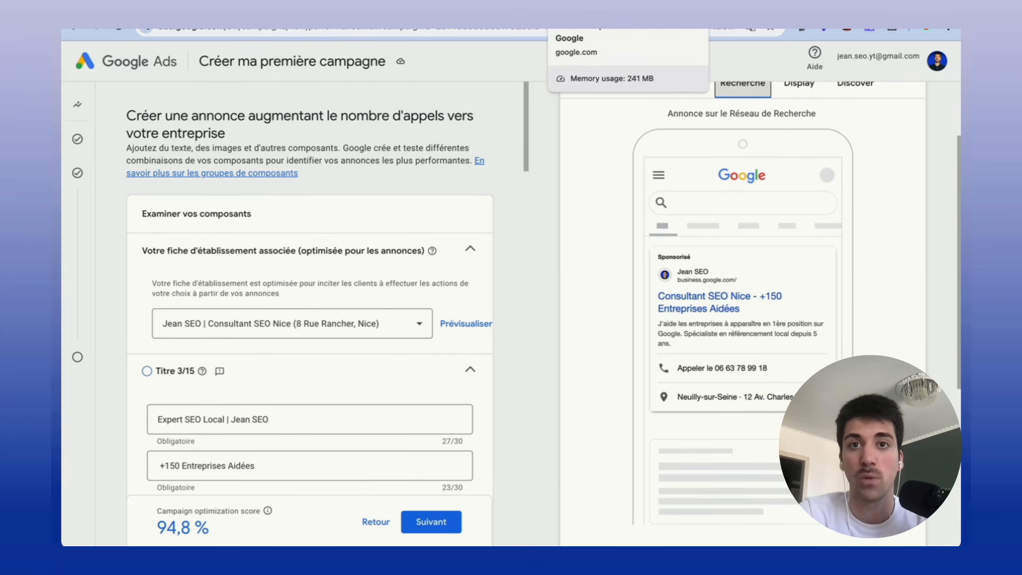
pyautogui.click(585, 11)
pyautogui.scroll(-1, 108, 258)
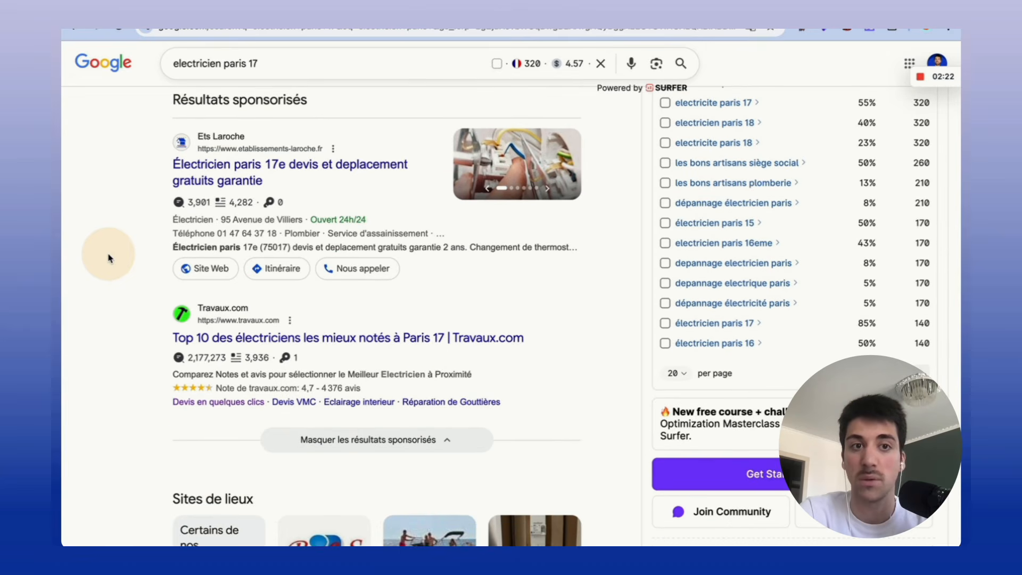
pyautogui.scroll(1, 108, 258)
pyautogui.scroll(-10, 213, 234)
pyautogui.scroll(-6, 101, 341)
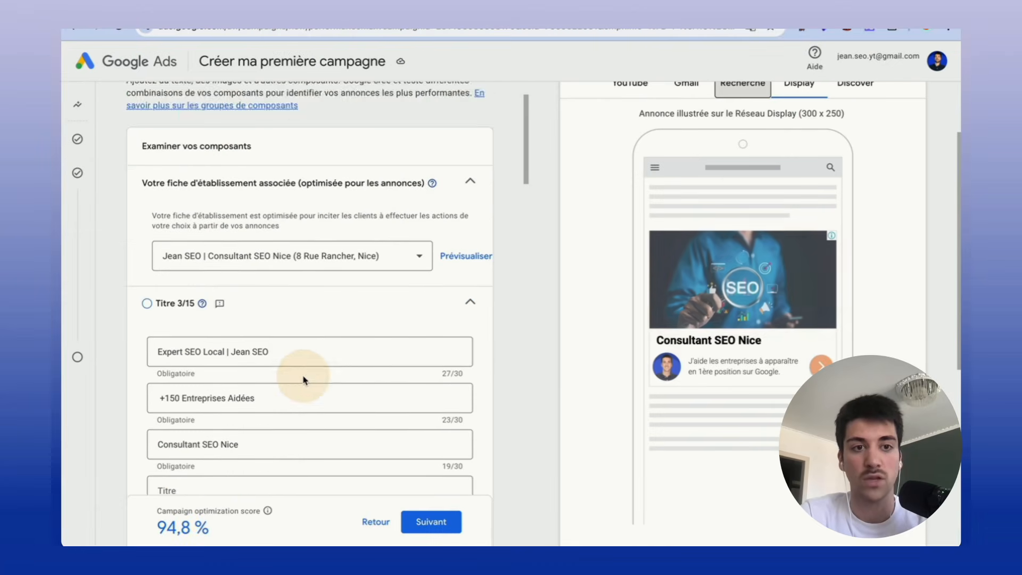
# Review the ad's components, from titles, descriptions, images and logos to the business name, videos, sitelinks and other campaign settings
pyautogui.scroll(-2, 324, 303)
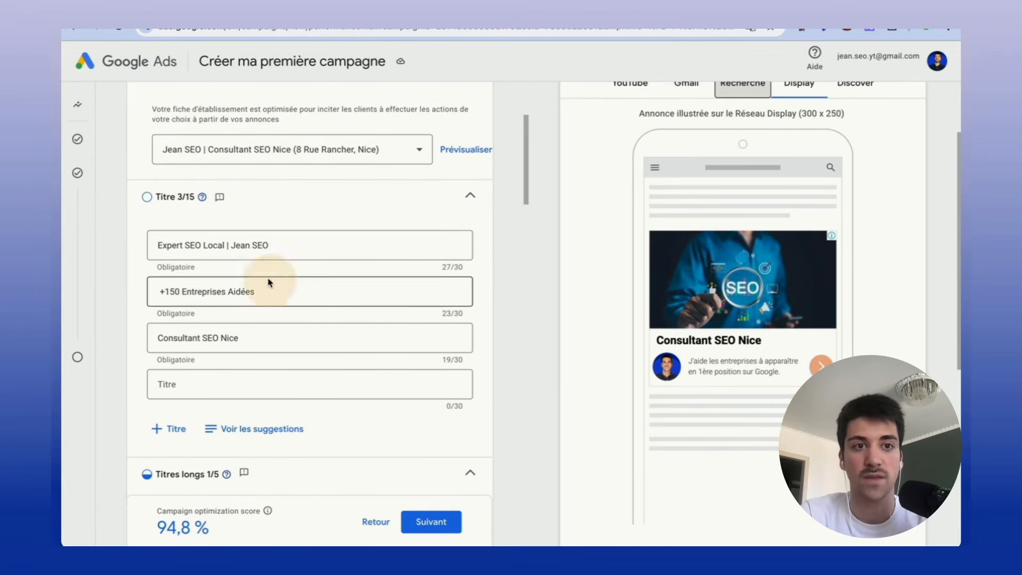
pyautogui.scroll(-8, 268, 282)
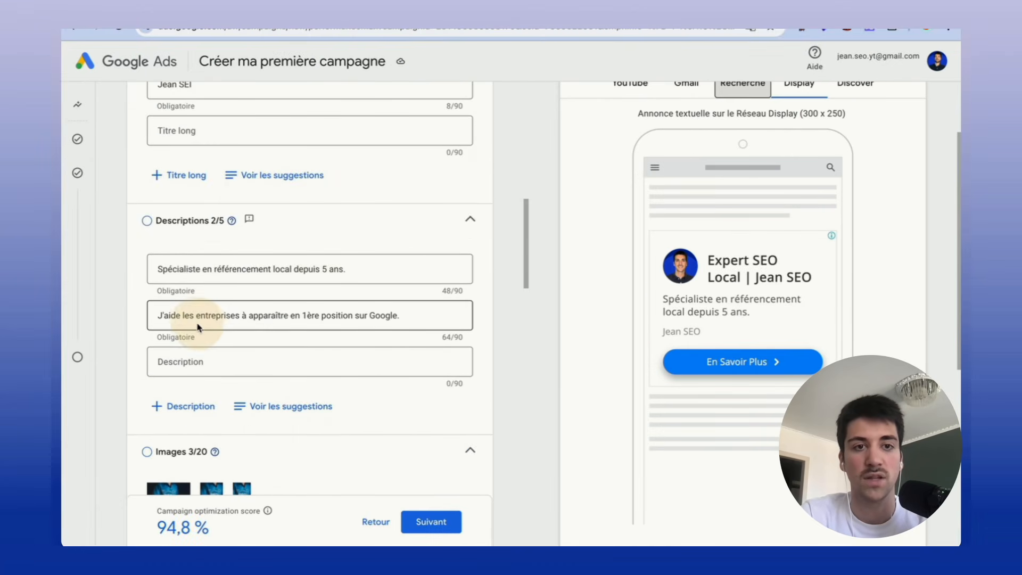
pyautogui.scroll(-5, 381, 288)
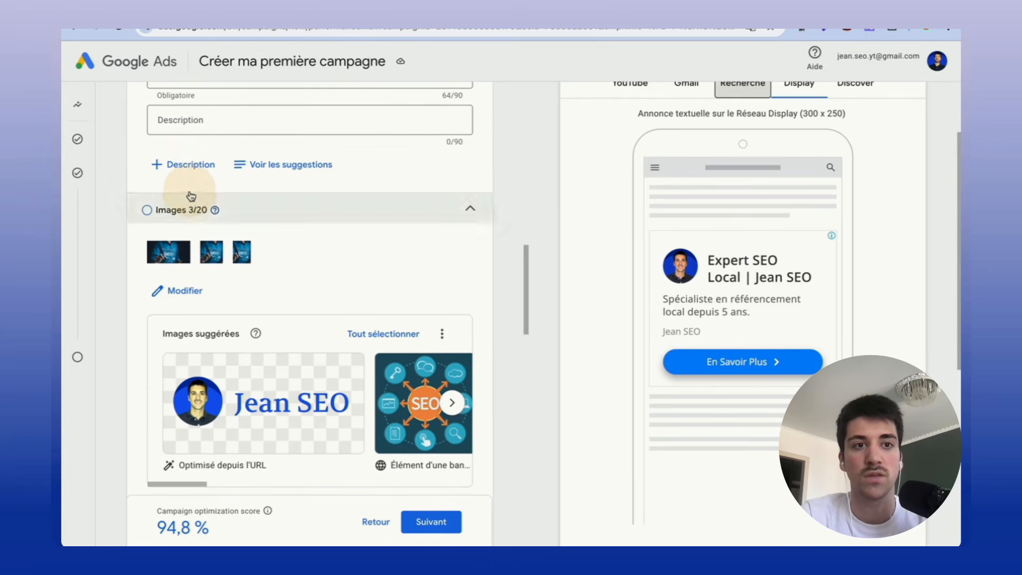
pyautogui.scroll(-4, 172, 393)
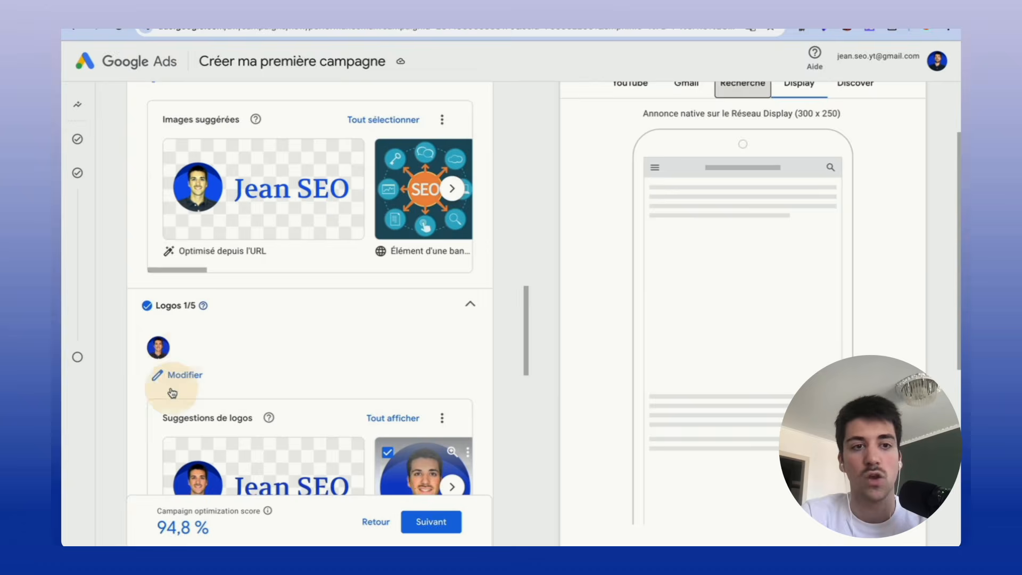
pyautogui.scroll(-6, 226, 425)
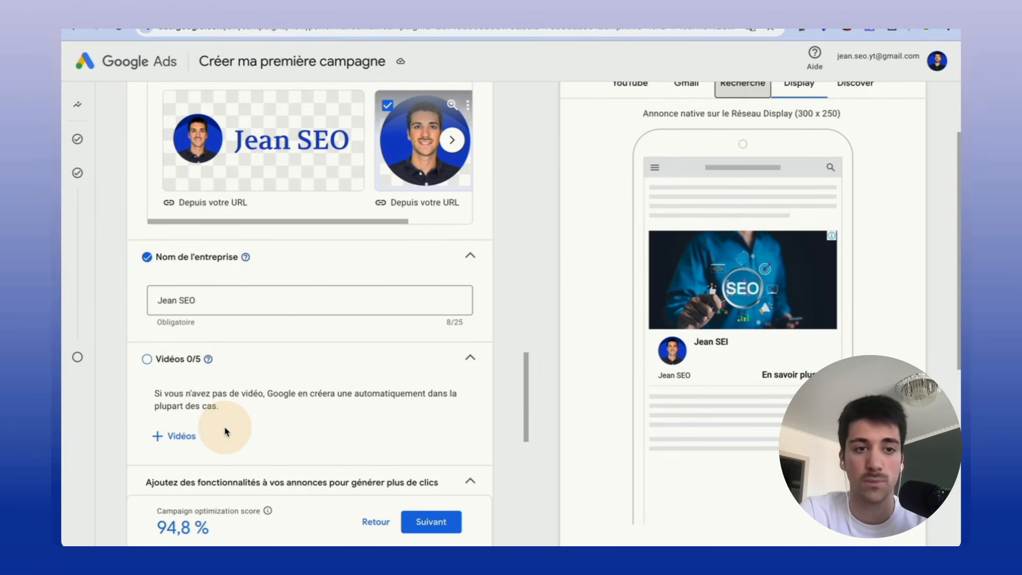
pyautogui.scroll(-3, 213, 319)
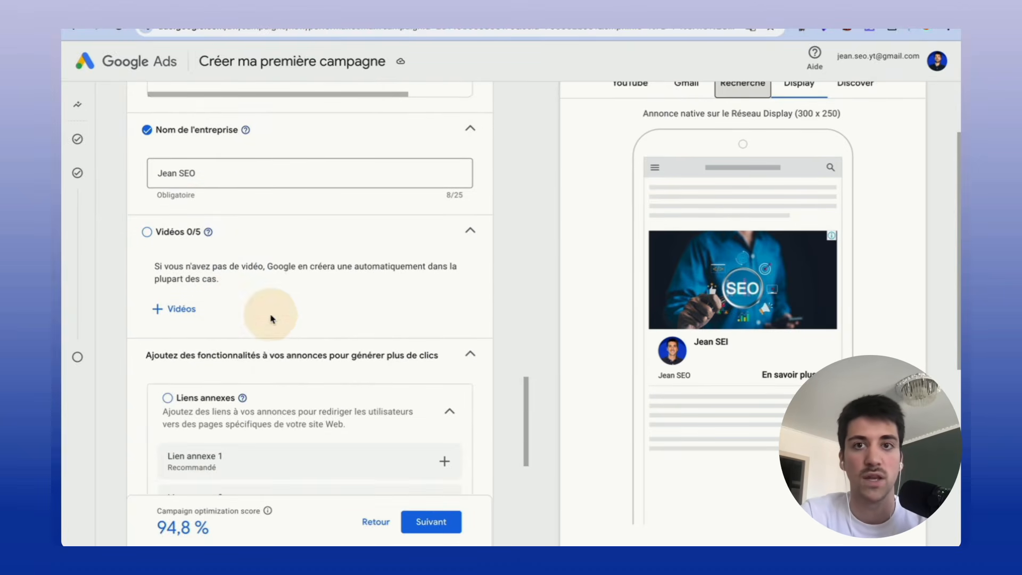
pyautogui.scroll(2, 756, 318)
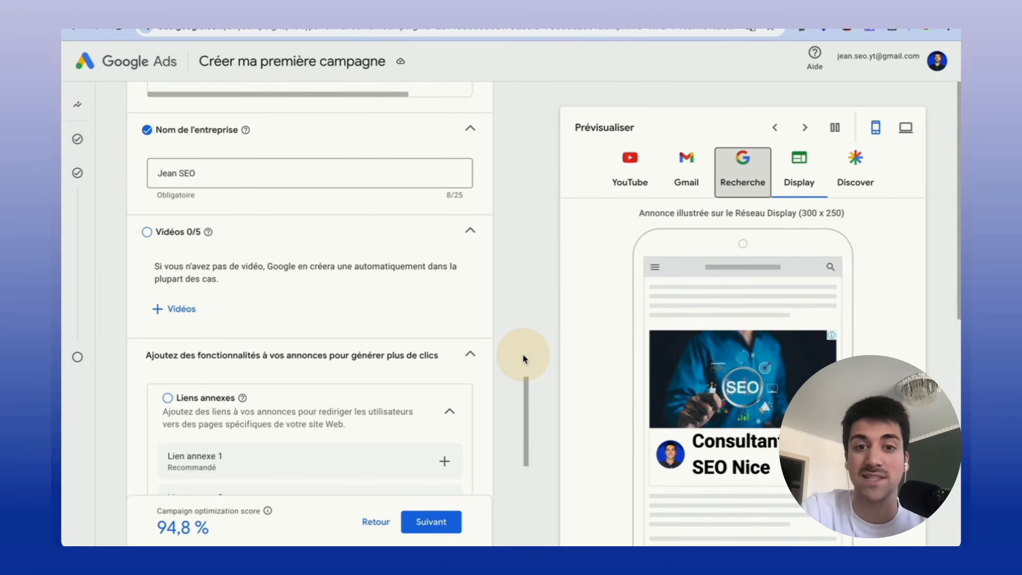
pyautogui.scroll(-8, 523, 346)
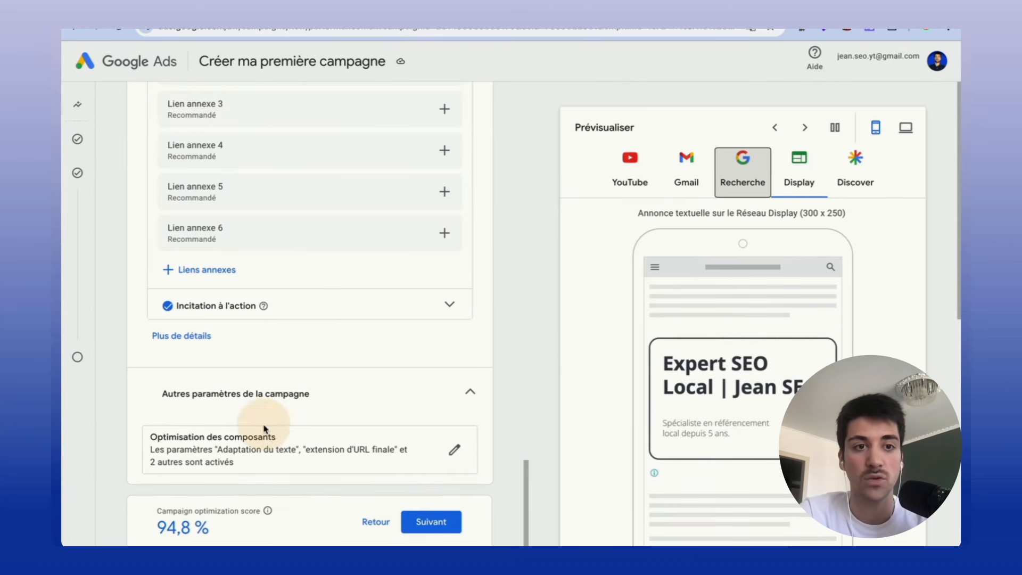
# Examine the sponsored business listing beneath the map in the Google results for "electricien paris 17"
pyautogui.scroll(2, 263, 346)
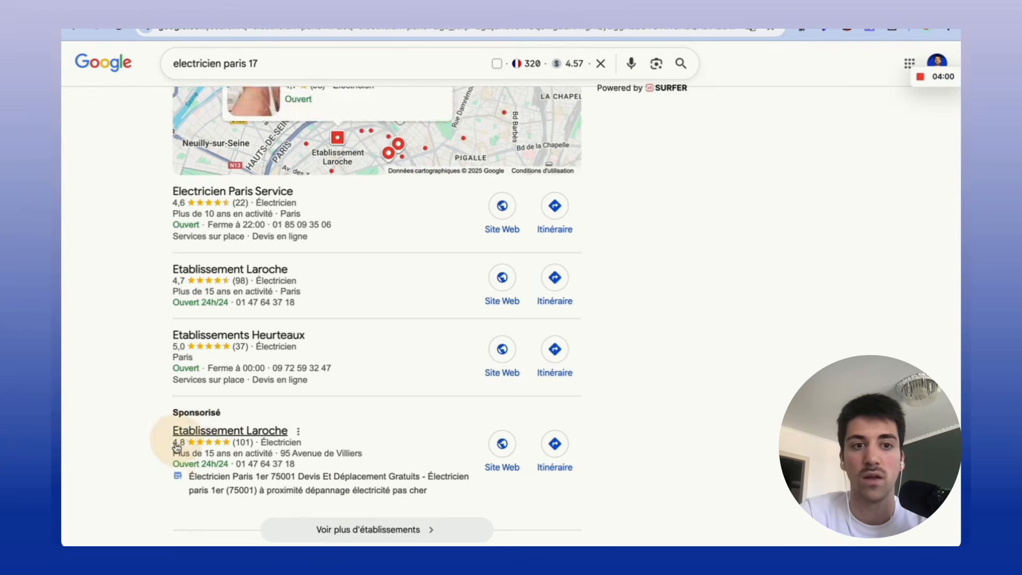
pyautogui.scroll(5, 176, 393)
pyautogui.scroll(8, 178, 353)
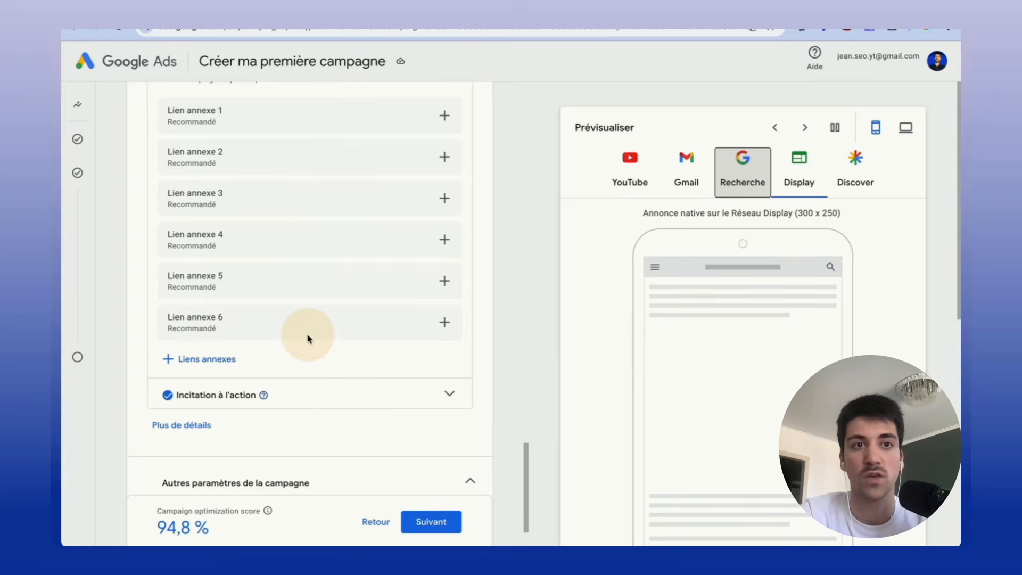
# Inspect the text and image options under "Optimisation des composants" and close the settings without changing them
pyautogui.scroll(-1, 308, 339)
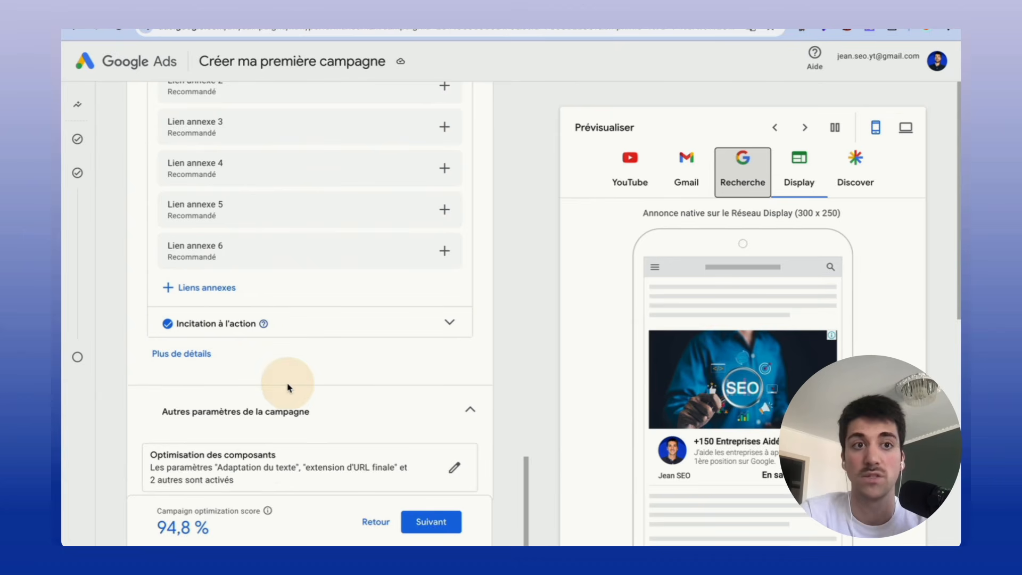
pyautogui.scroll(-1, 367, 426)
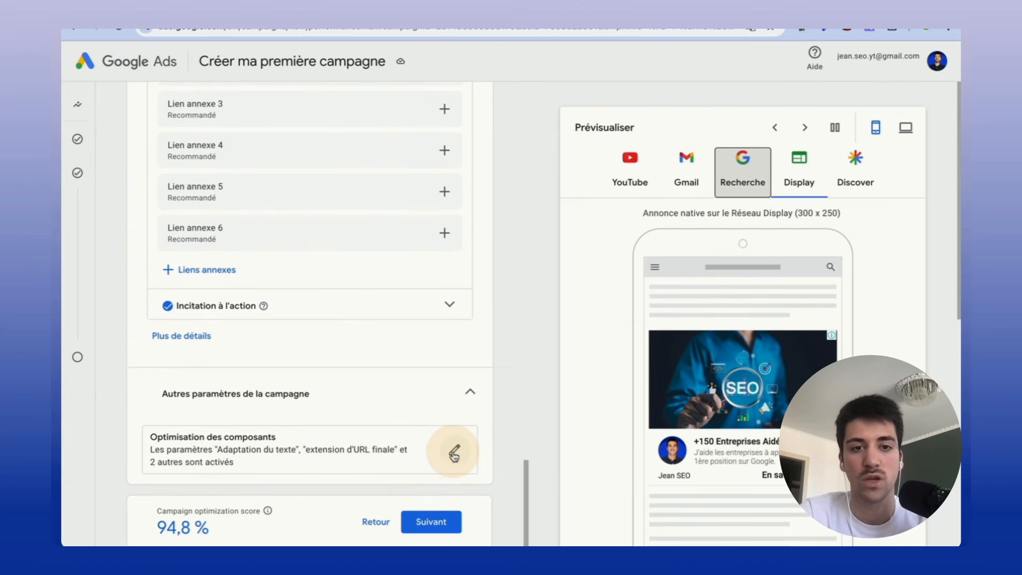
pyautogui.click(454, 453)
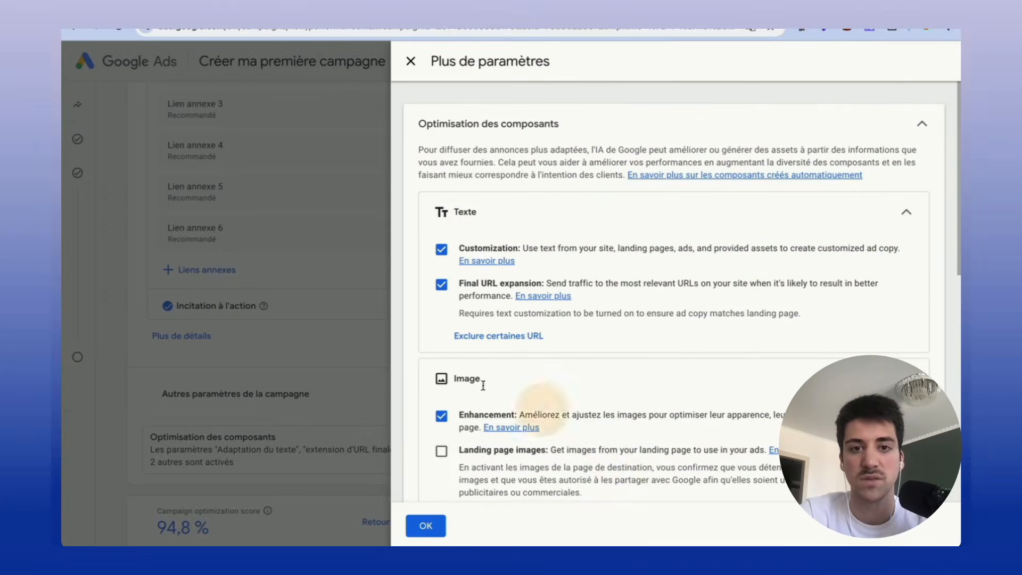
pyautogui.click(283, 395)
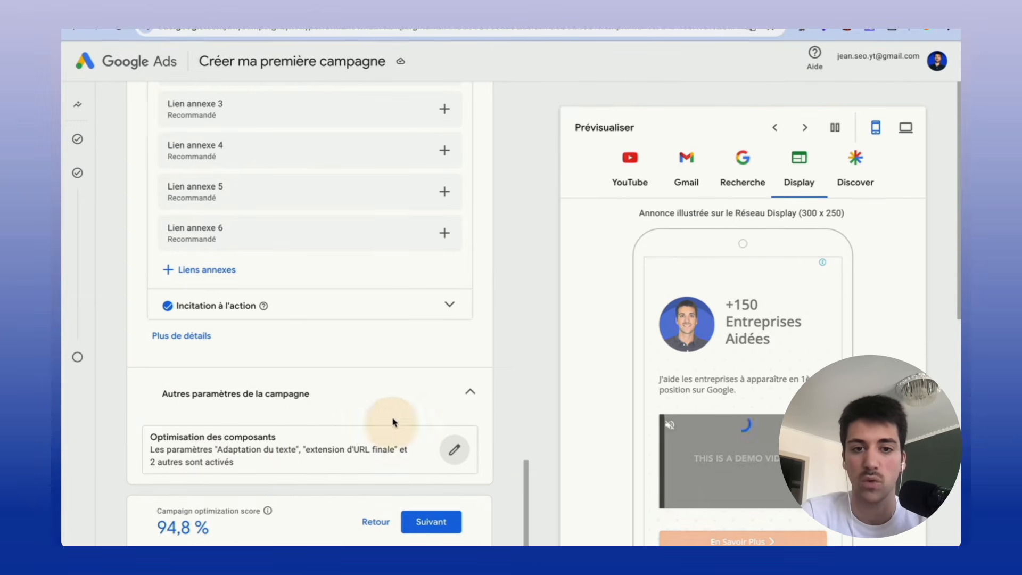
# Accept the ad components and keep Conversions as the priority of the bidding strategy
pyautogui.click(430, 522)
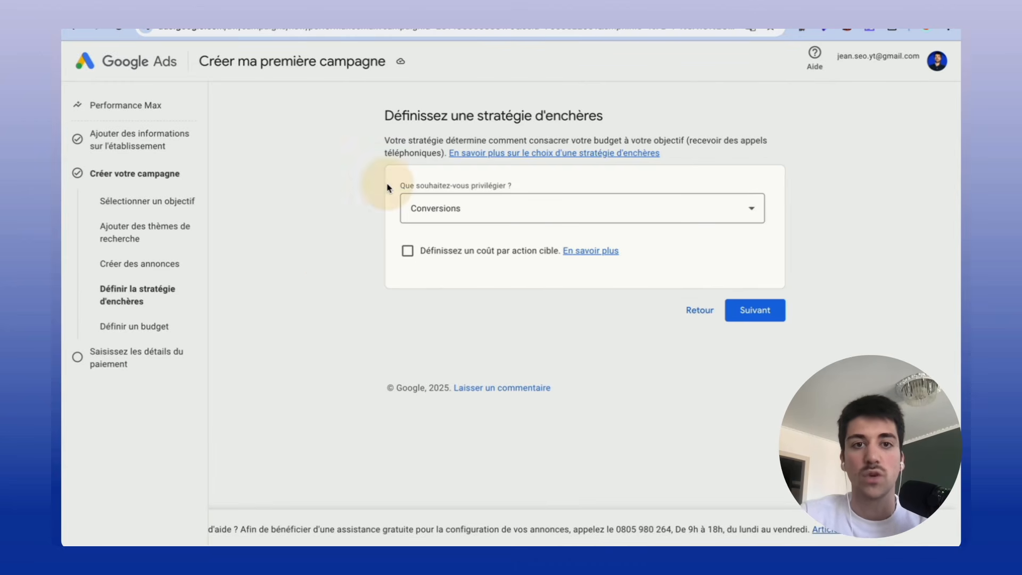
pyautogui.click(426, 213)
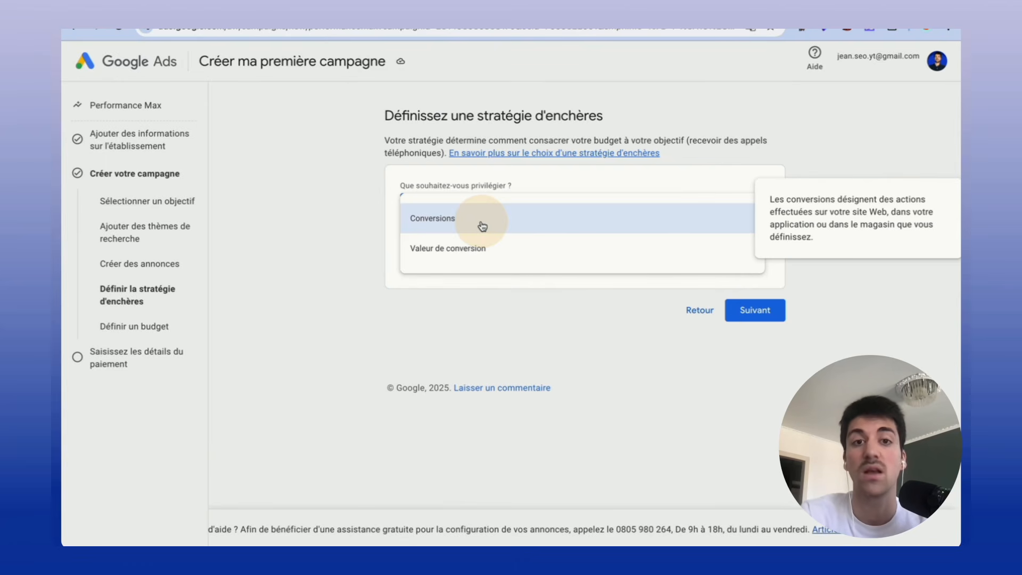
pyautogui.click(450, 230)
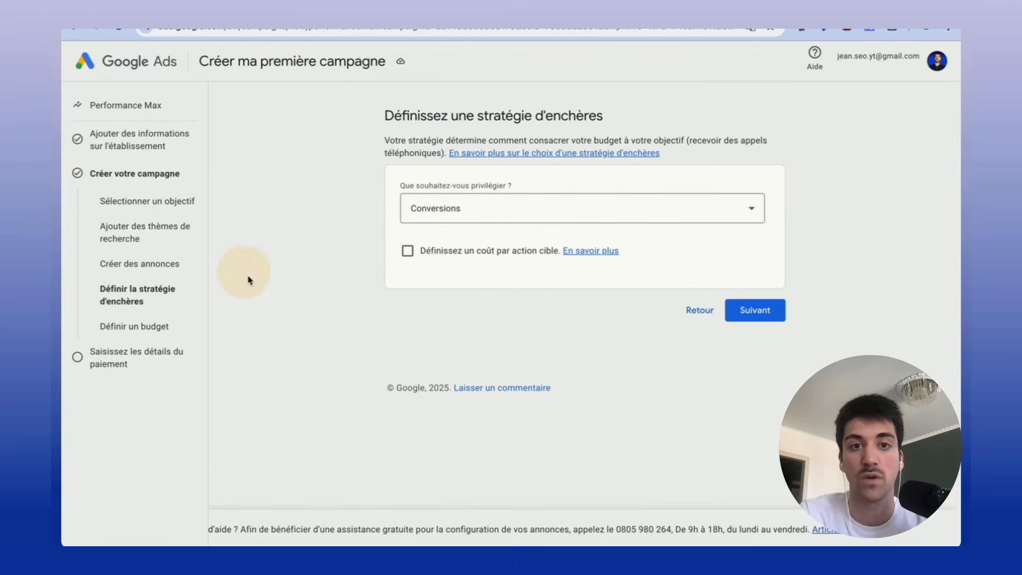
# Set a target cost per action of 20 € and accept the recommended average daily budget of 4,26 €
pyautogui.click(406, 253)
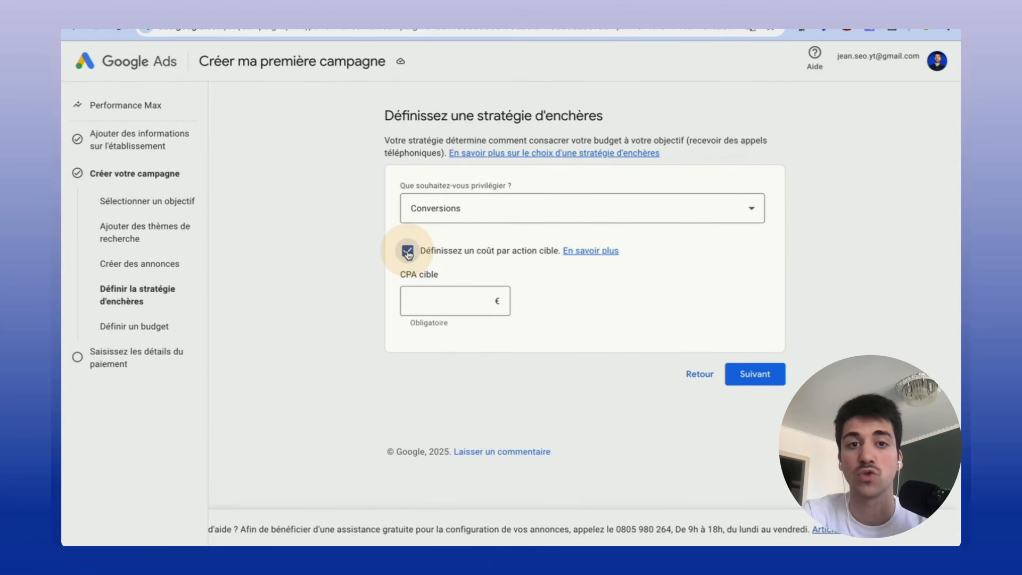
pyautogui.click(429, 303)
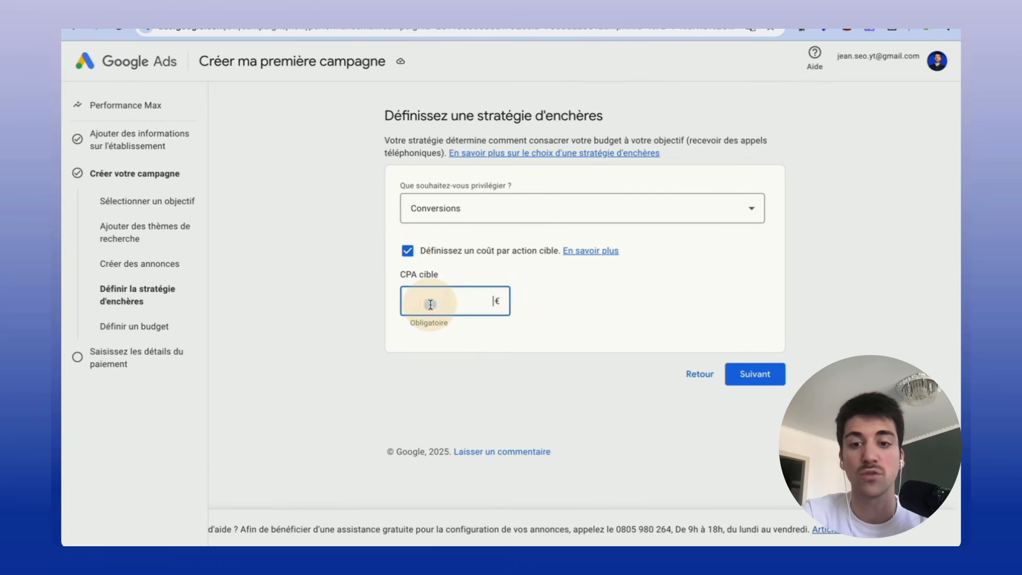
pyautogui.write('20')
pyautogui.click(461, 327)
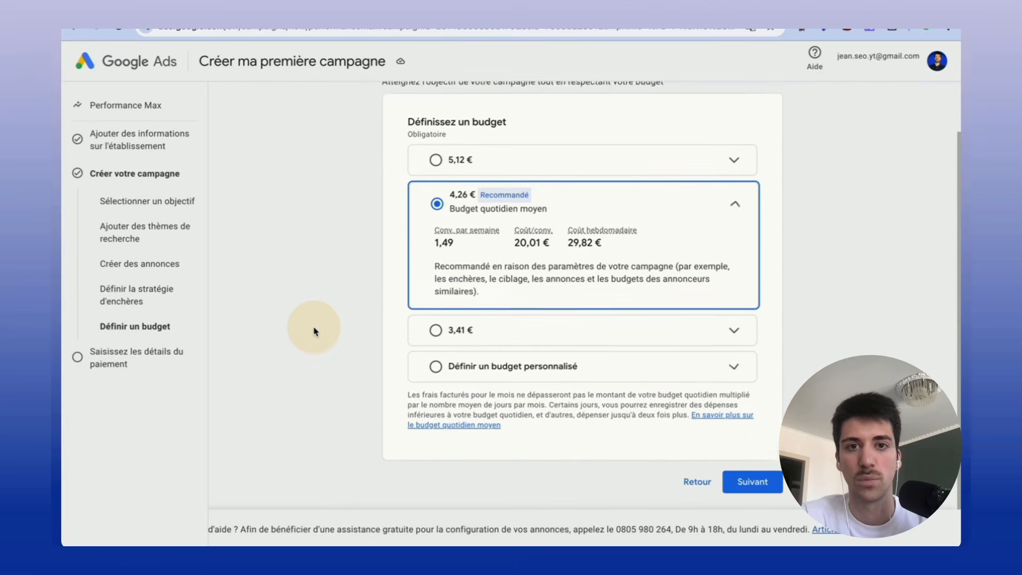
pyautogui.scroll(-1, 314, 330)
pyautogui.click(760, 462)
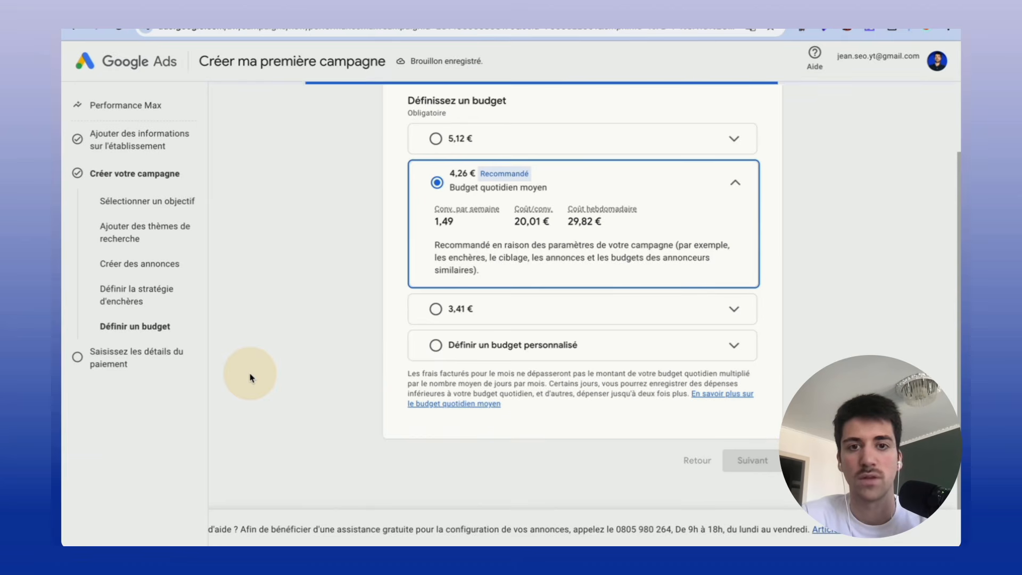
# Review the payment details, decline personalised account strategist advice, and submit the campaign, continuing to the account overview
pyautogui.scroll(-3, 341, 276)
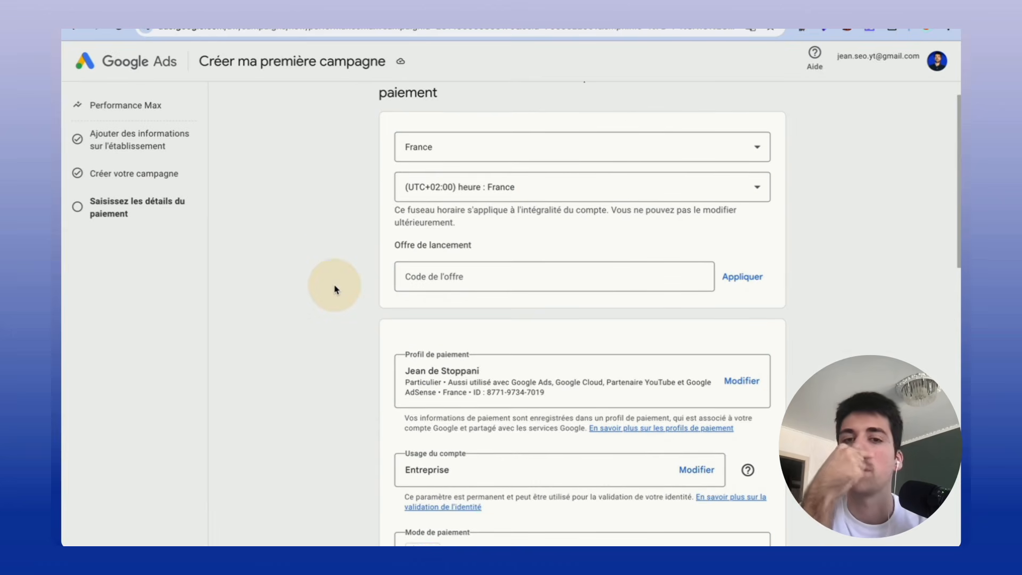
pyautogui.scroll(-9, 353, 306)
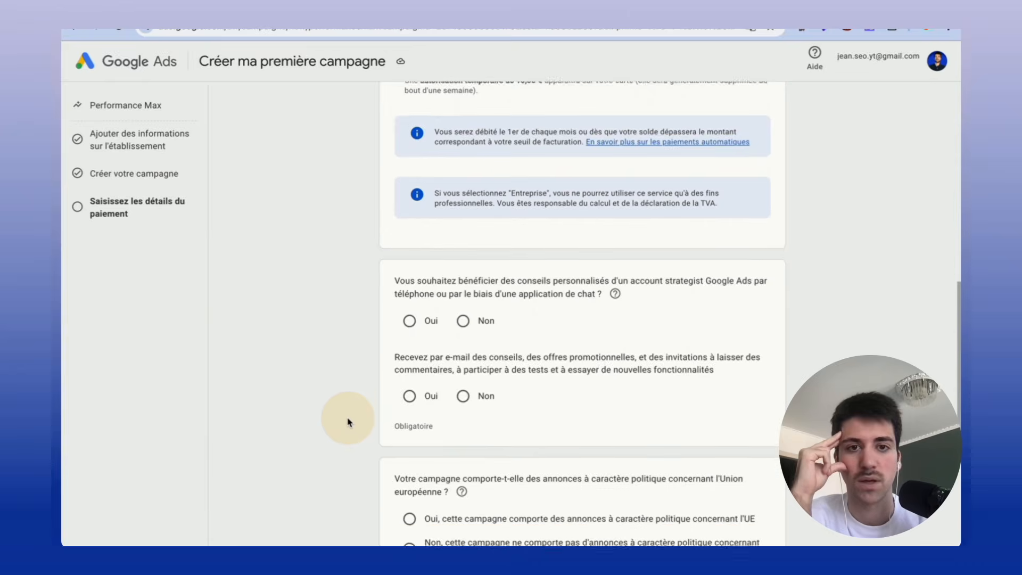
pyautogui.scroll(6, 320, 324)
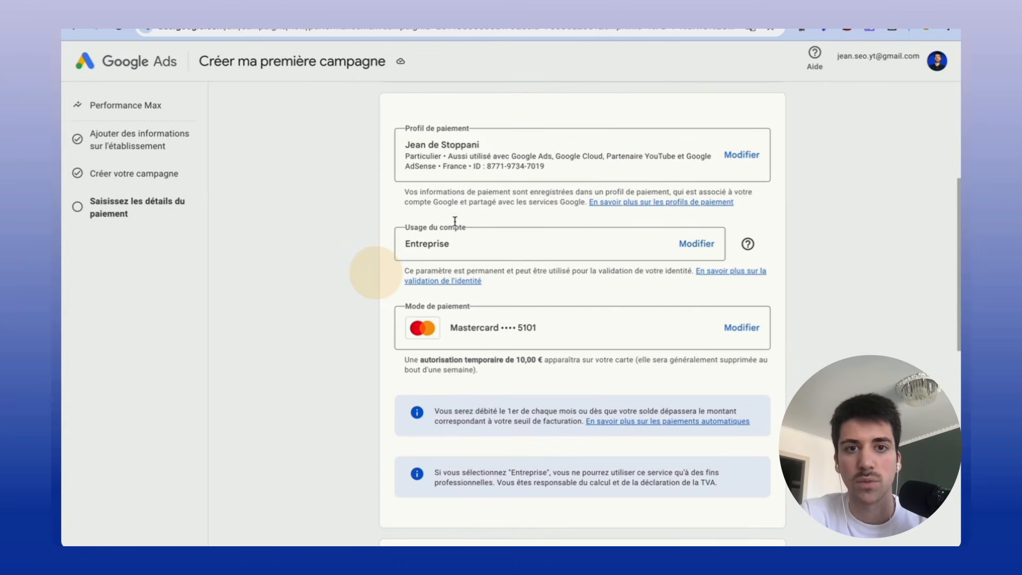
pyautogui.scroll(-1, 357, 283)
pyautogui.scroll(-10, 357, 283)
pyautogui.click(764, 366)
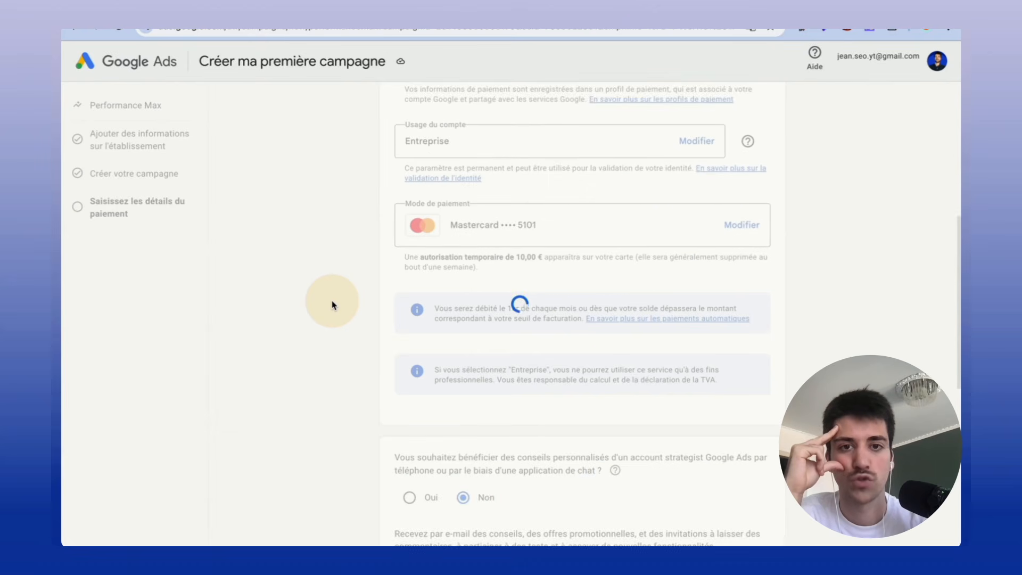
pyautogui.scroll(-8, 332, 305)
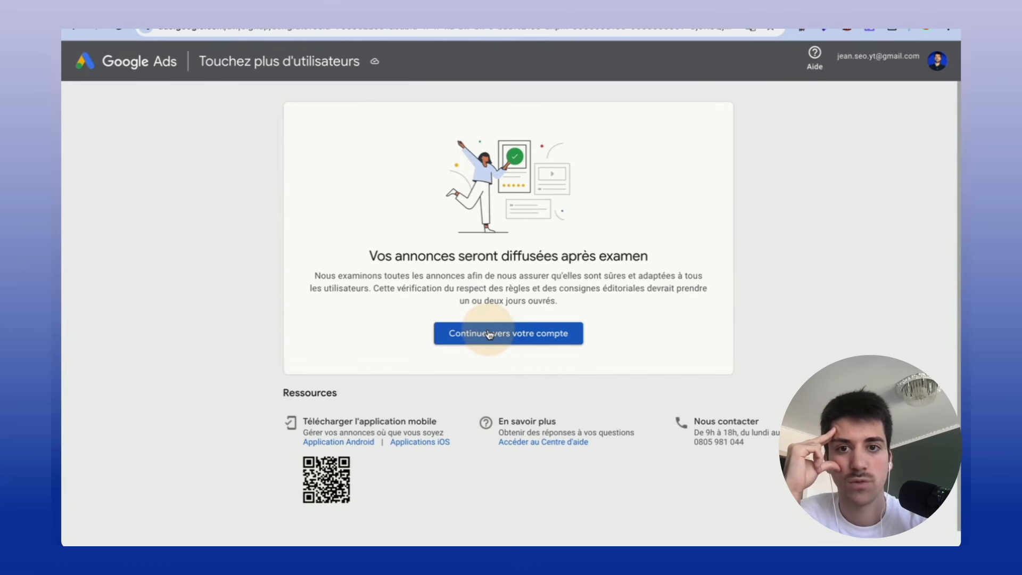
pyautogui.click(488, 334)
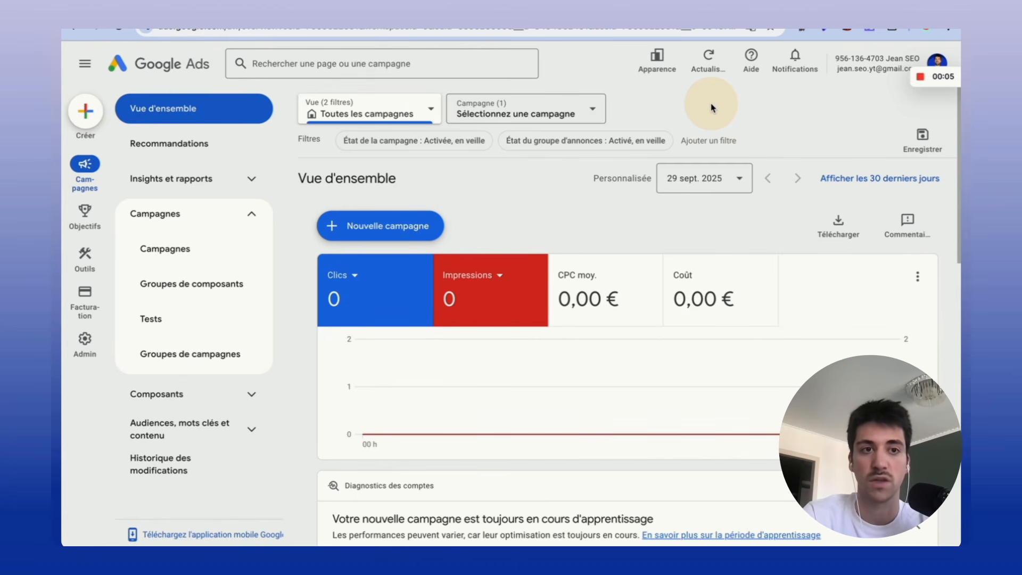
# Pause Campaign #1 in the account's list of campaigns
pyautogui.click(201, 253)
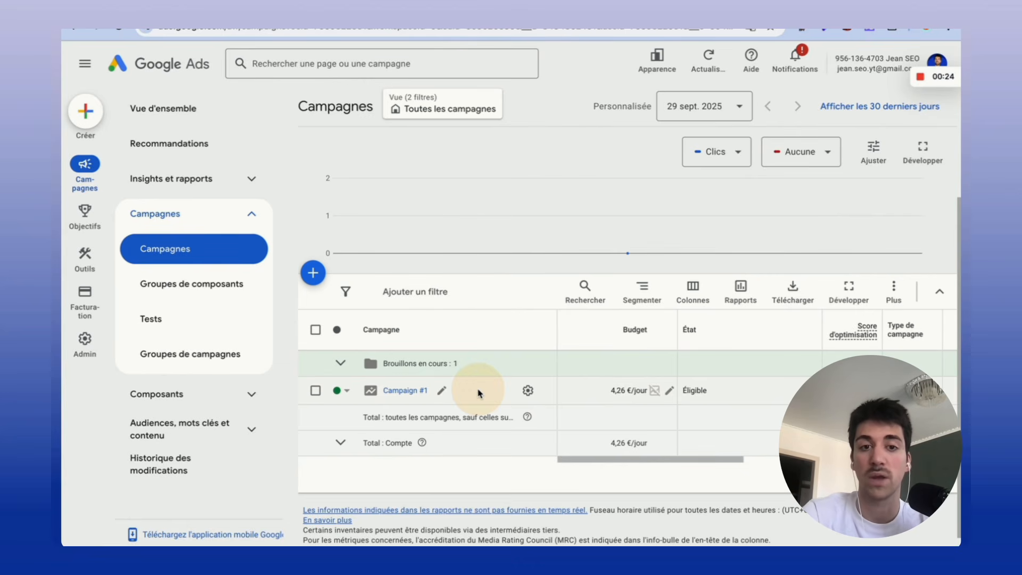
pyautogui.click(345, 394)
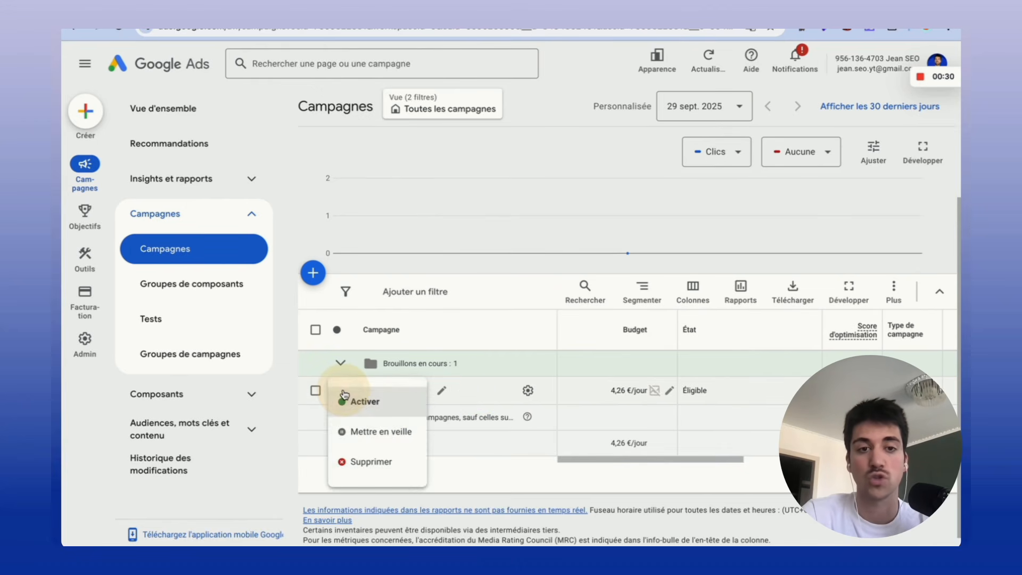
pyautogui.click(361, 433)
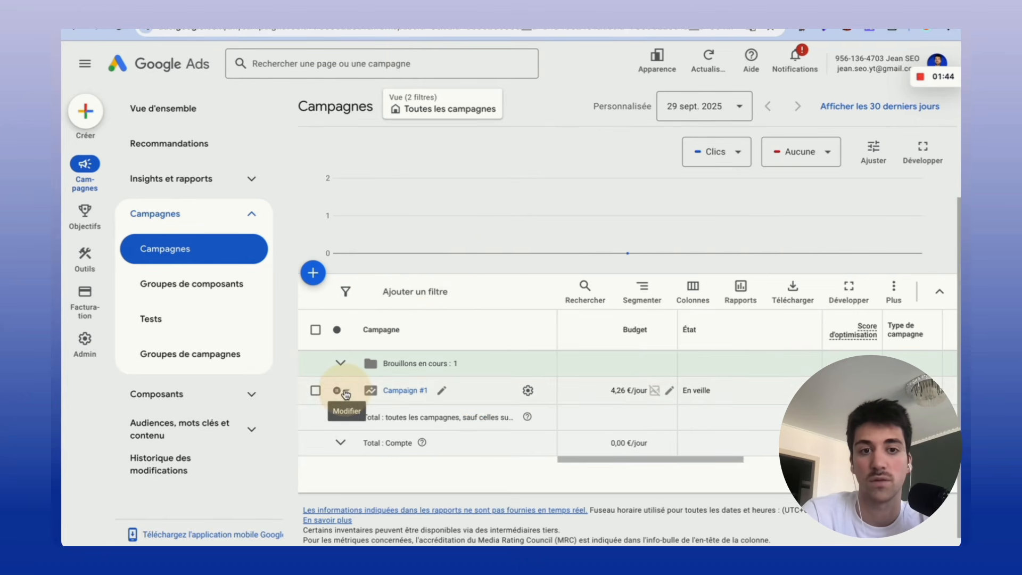
# Create a new campaign with the Trafic vers le site Web objective and the Réseau de Recherche campaign type
pyautogui.click(86, 126)
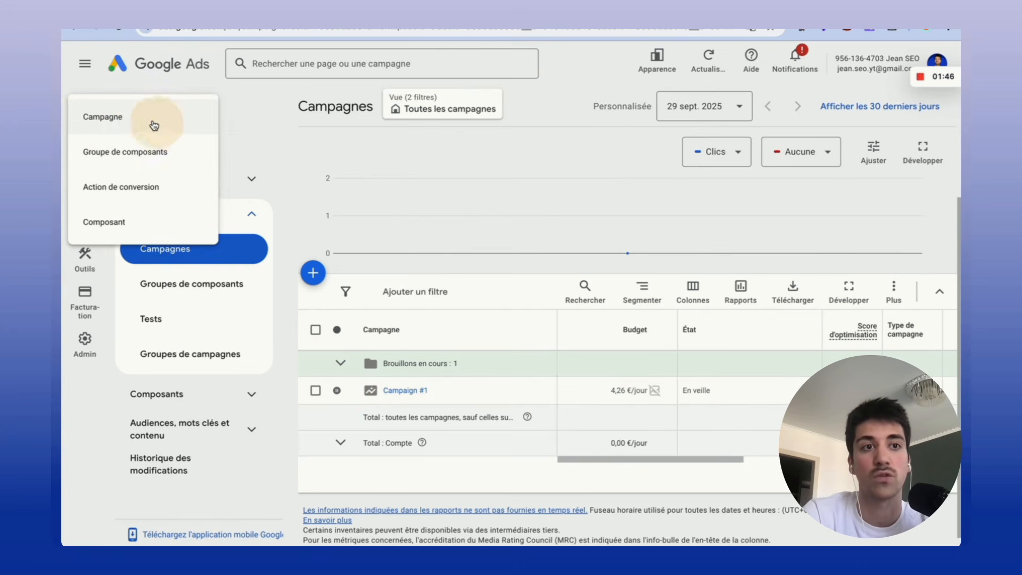
pyautogui.click(141, 118)
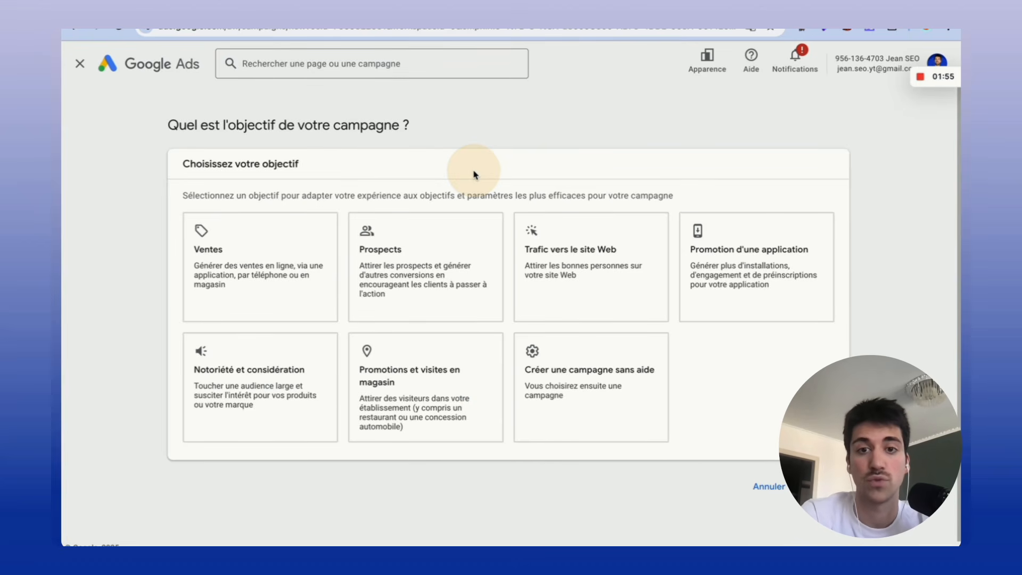
pyautogui.click(591, 301)
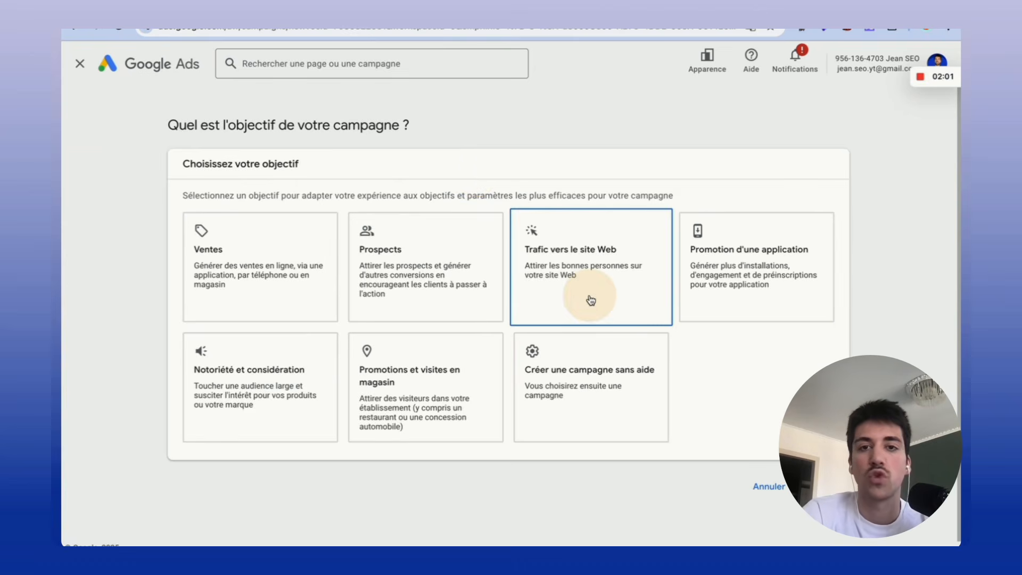
pyautogui.scroll(-4, 591, 298)
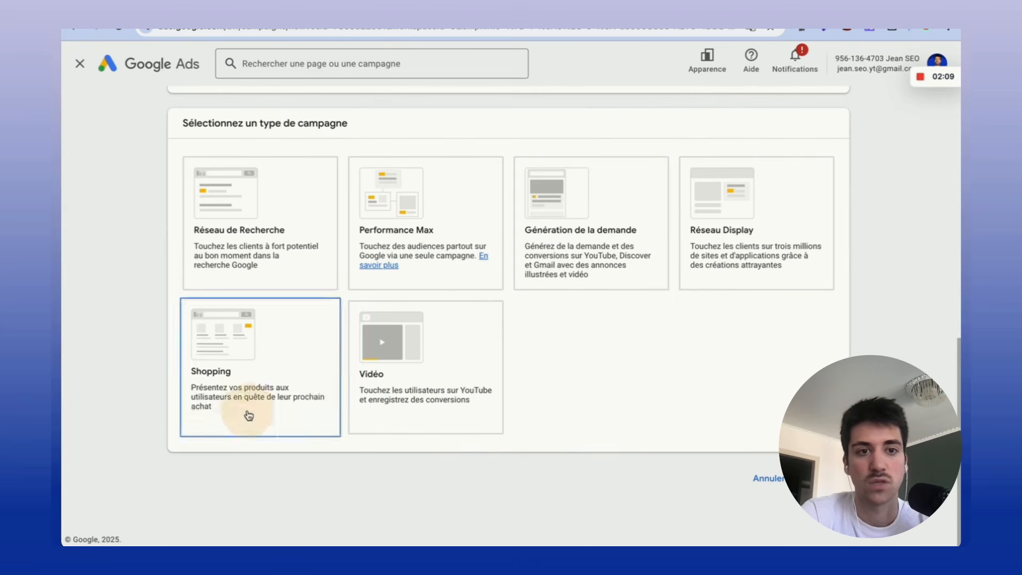
pyautogui.click(239, 246)
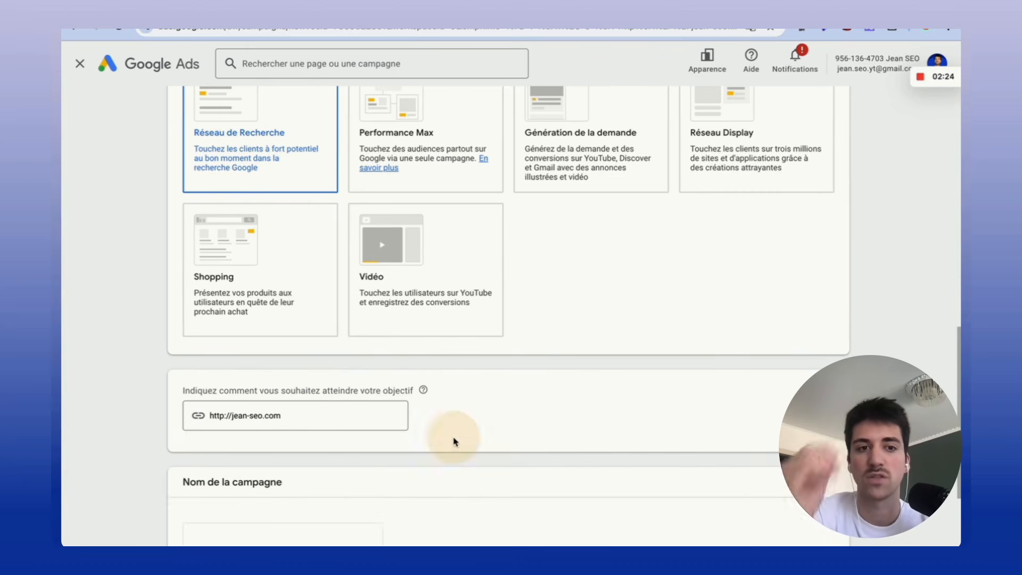
pyautogui.scroll(-3, 354, 450)
pyautogui.tripleClick(200, 415)
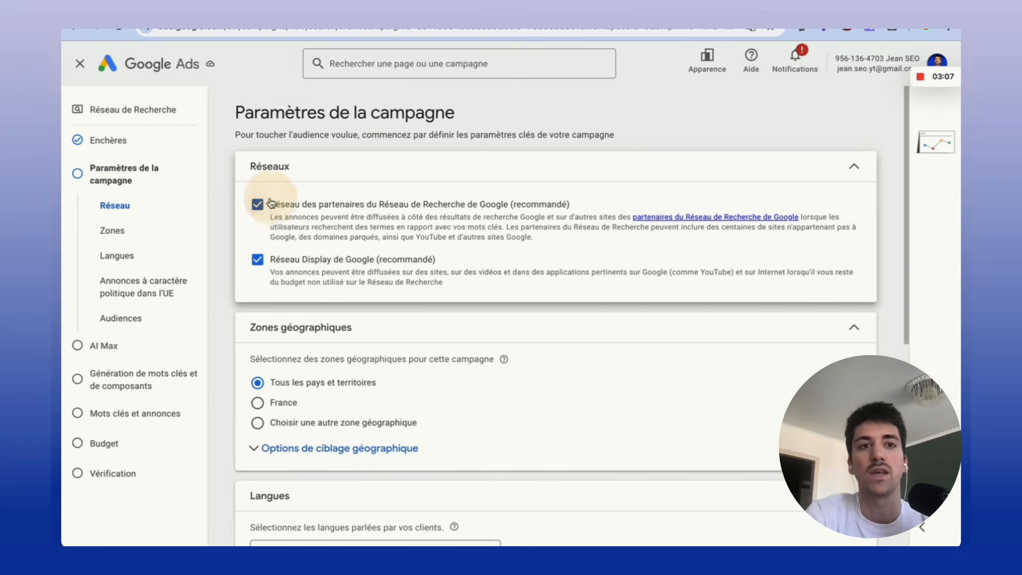
# Exclude the Google search partners network and the Display network from the campaign's networks
pyautogui.click(257, 204)
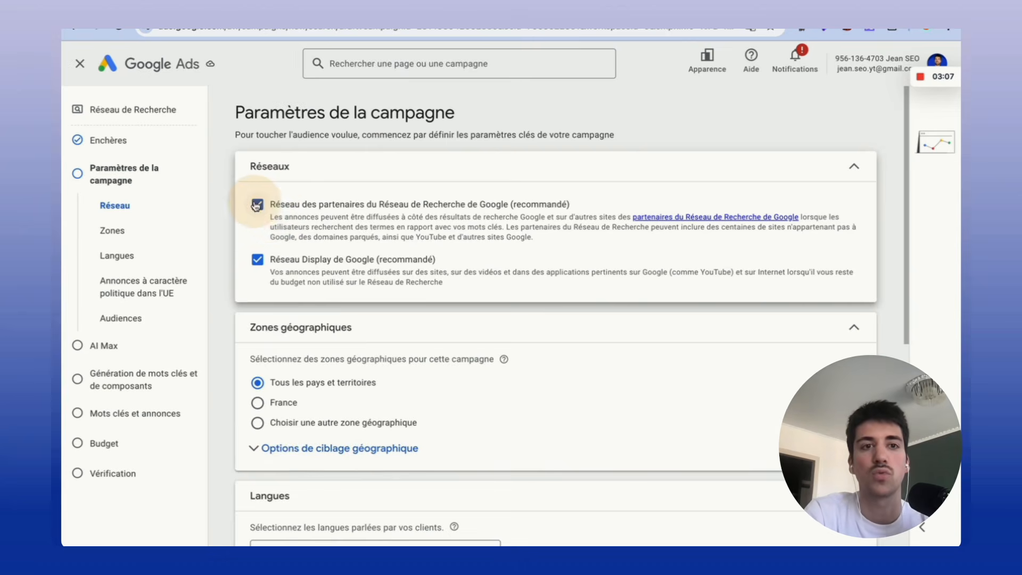
pyautogui.click(257, 259)
pyautogui.scroll(-1, 251, 337)
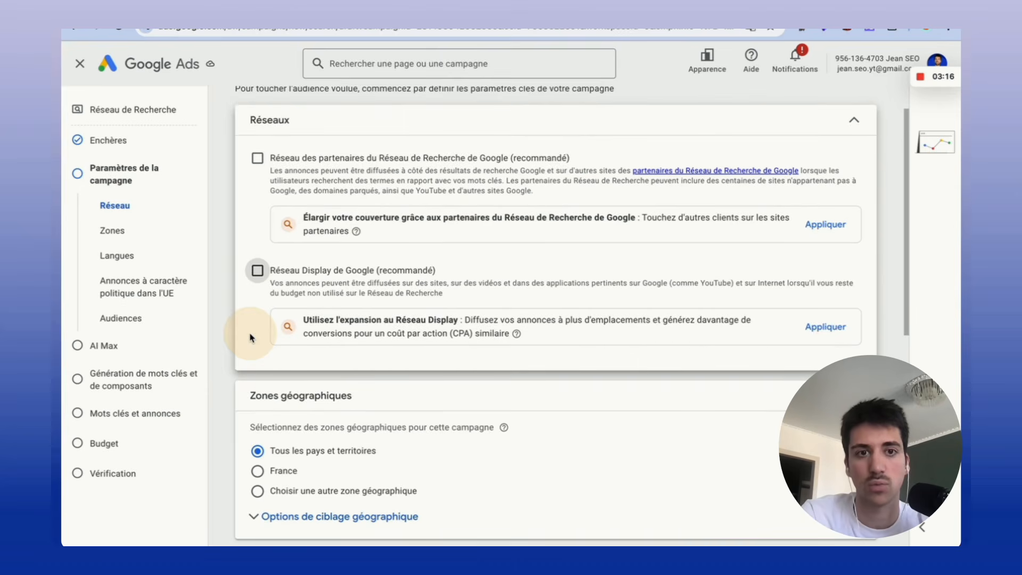
pyautogui.scroll(-4, 424, 206)
pyautogui.scroll(4, 292, 166)
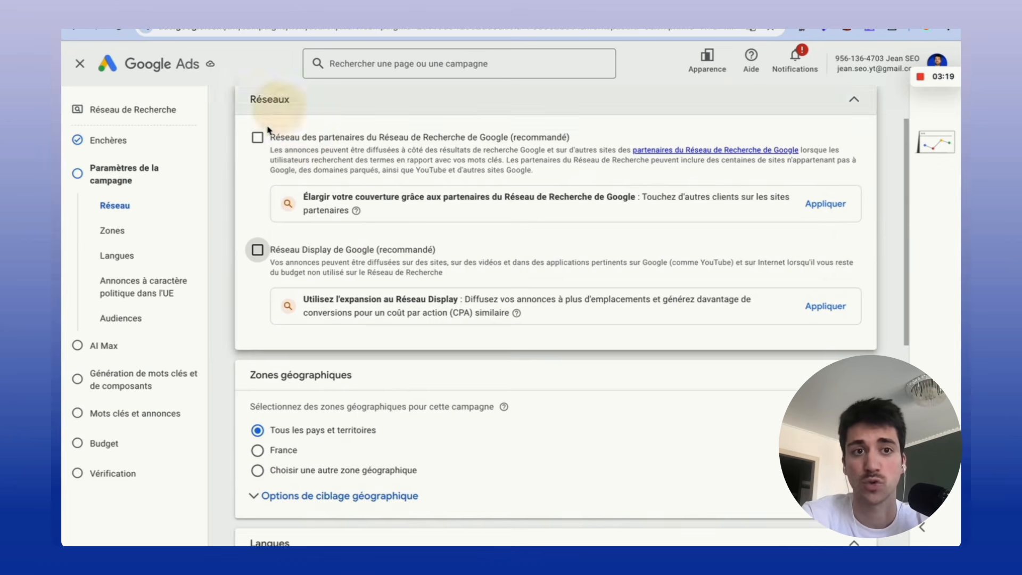
pyautogui.scroll(-5, 224, 396)
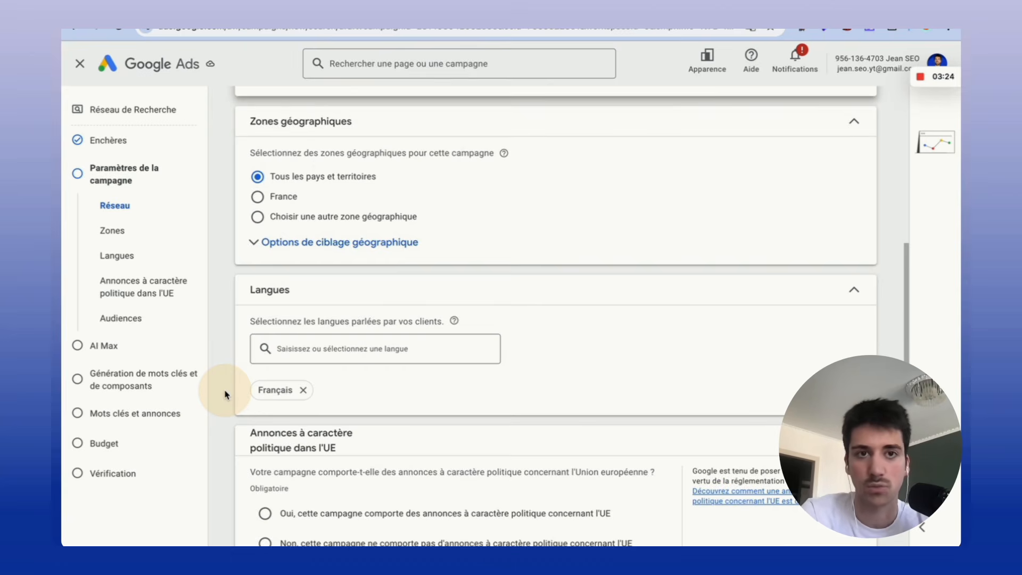
pyautogui.scroll(5, 228, 388)
# Include postal code 06230, Provence-Alpes-Côte d'Azur, as a targeted zone from the map in the advanced location search
pyautogui.scroll(-2, 229, 390)
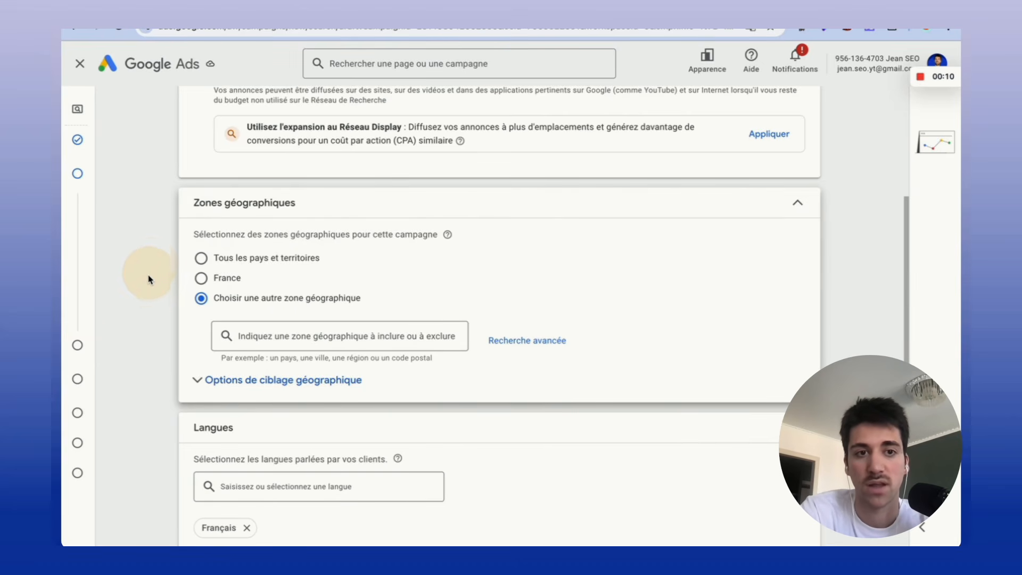
pyautogui.scroll(-1, 175, 346)
pyautogui.scroll(-1, 128, 352)
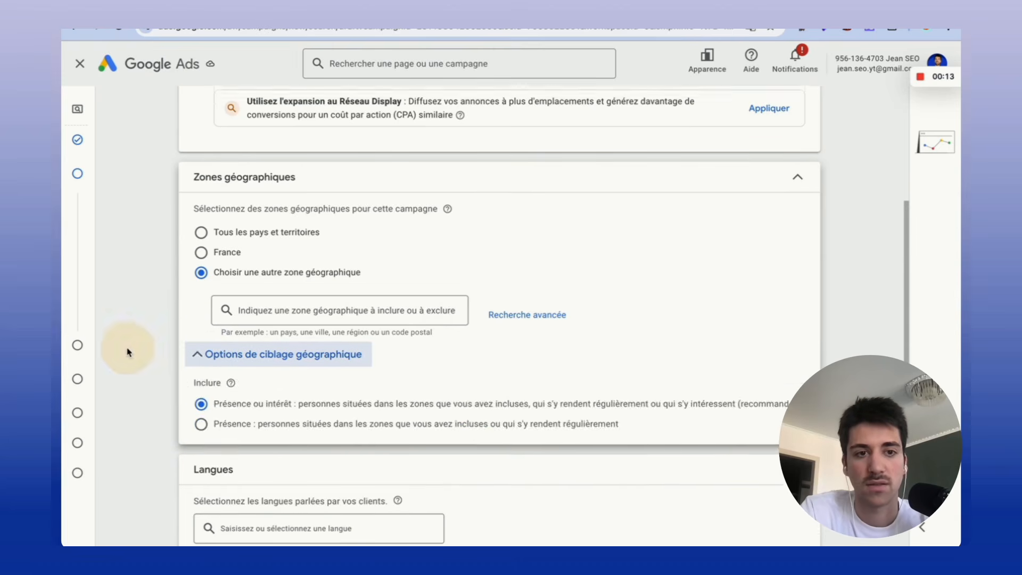
pyautogui.click(240, 322)
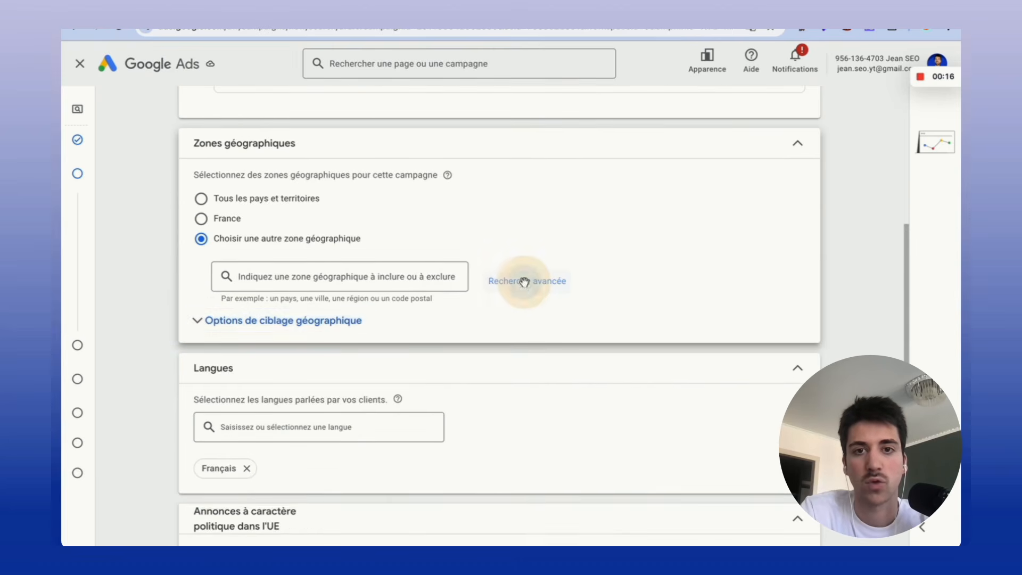
pyautogui.click(523, 280)
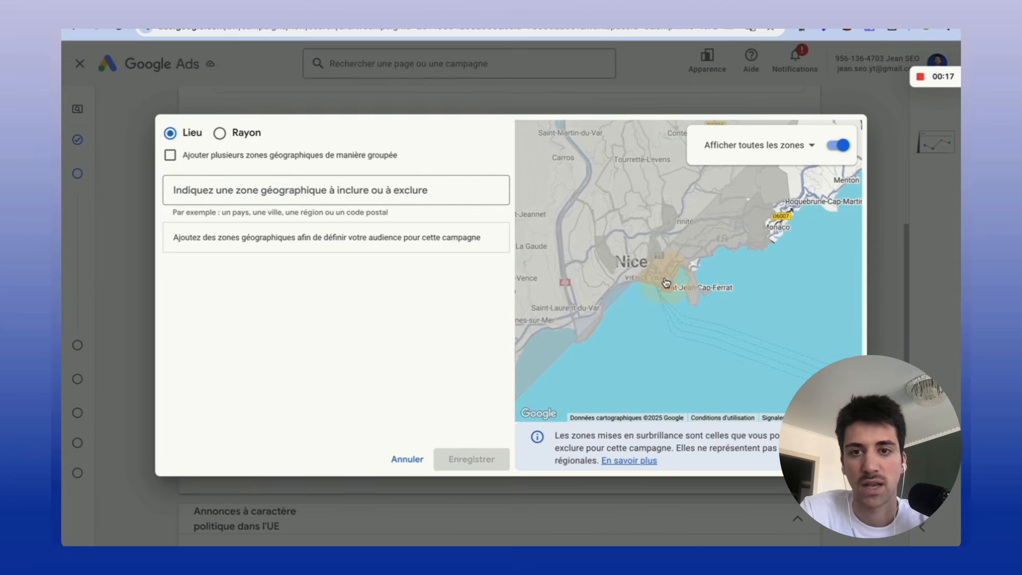
pyautogui.click(679, 271)
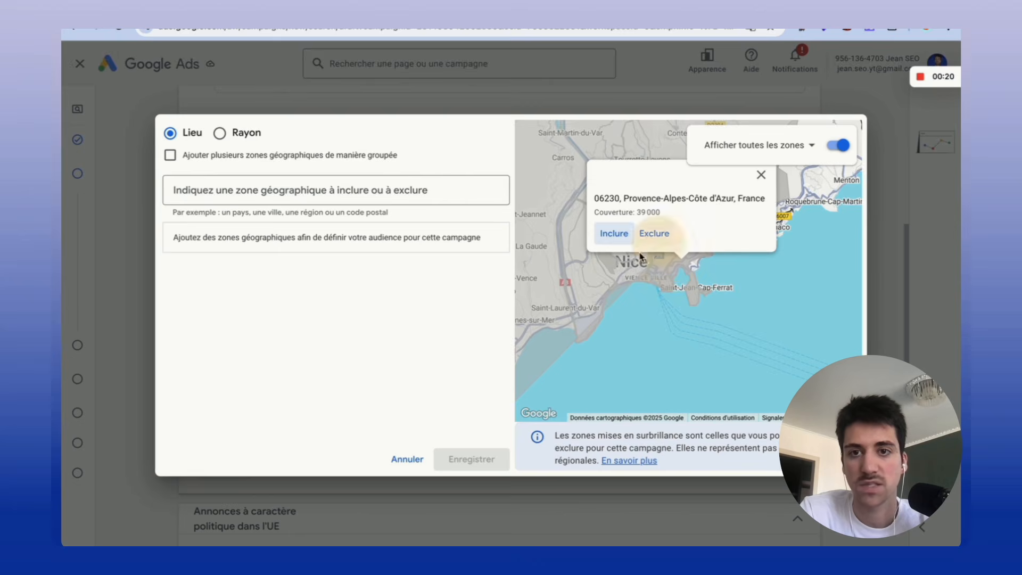
pyautogui.click(613, 233)
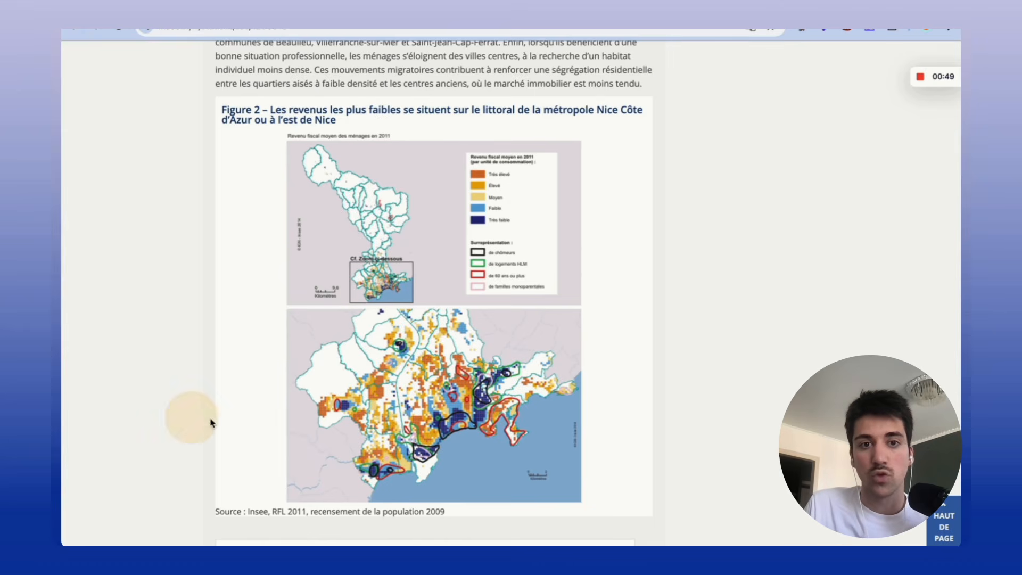
# Examine the Insee income map of the Nice metropolis, return to Google Ads and save the selected targeting zone
pyautogui.scroll(-1, 298, 399)
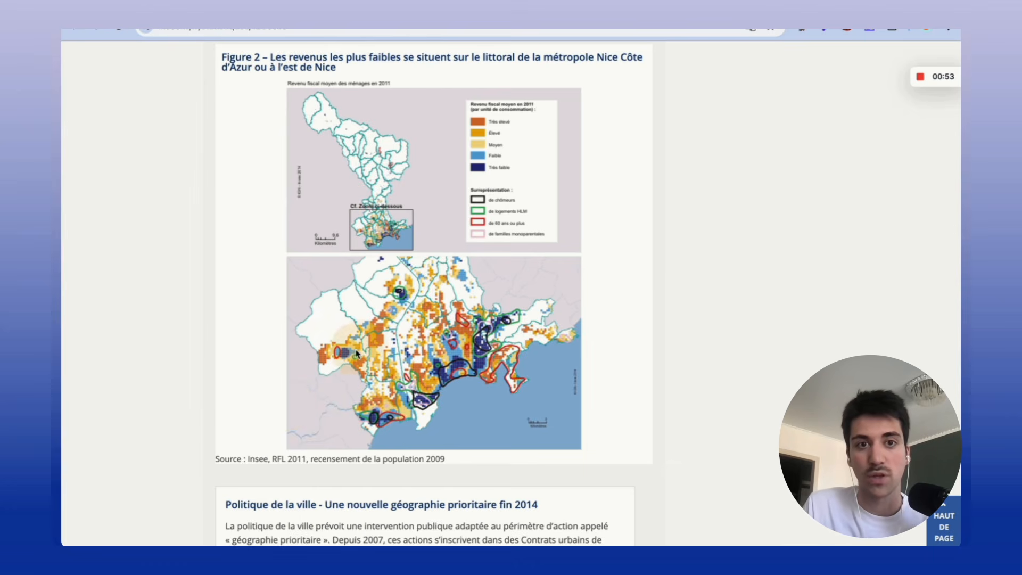
pyautogui.scroll(1, 335, 353)
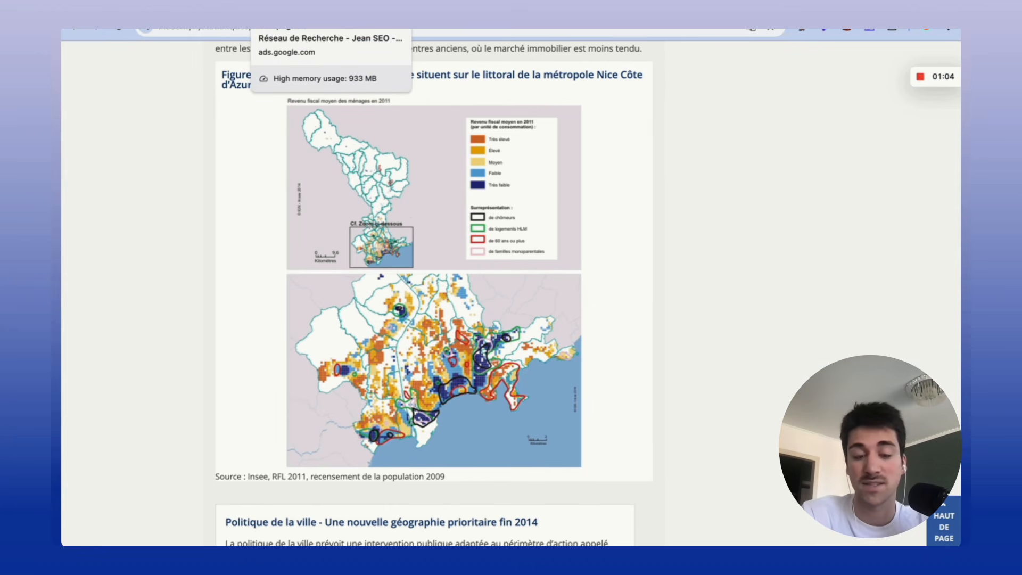
pyautogui.click(299, 22)
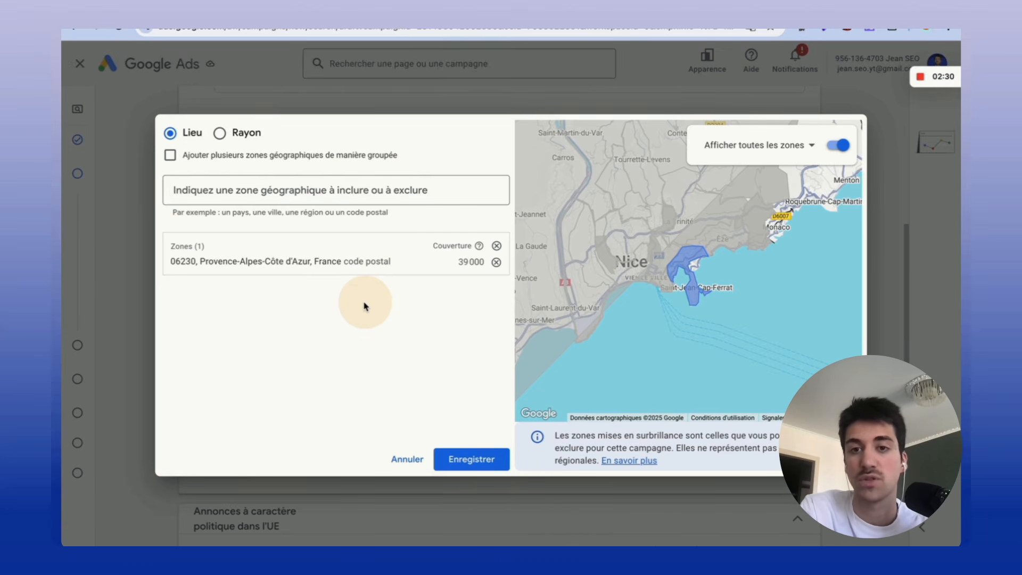
pyautogui.click(469, 459)
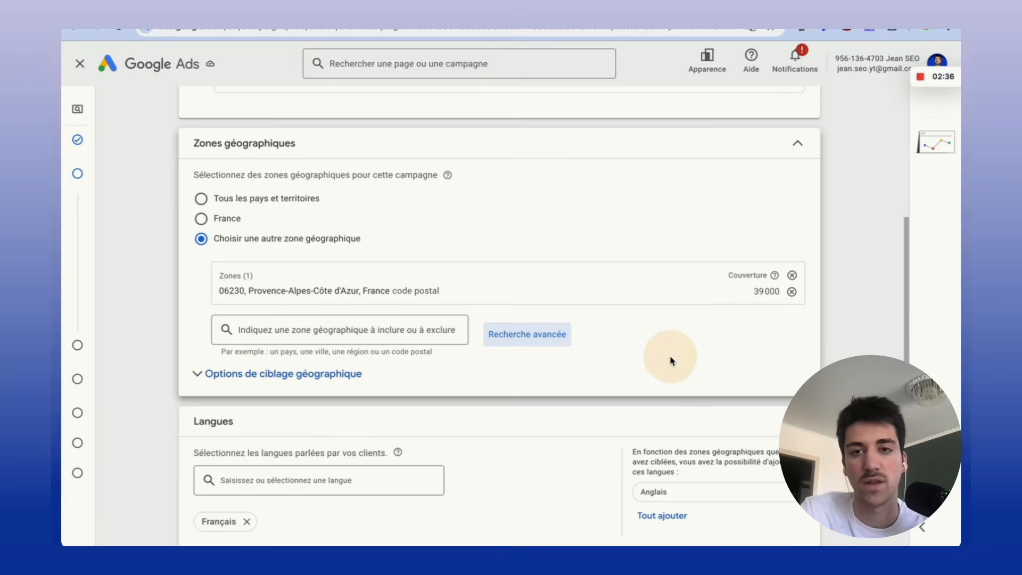
# Declare that the campaign contains no political ads concerning the European Union, and continue past the campaign settings
pyautogui.scroll(-1, 668, 358)
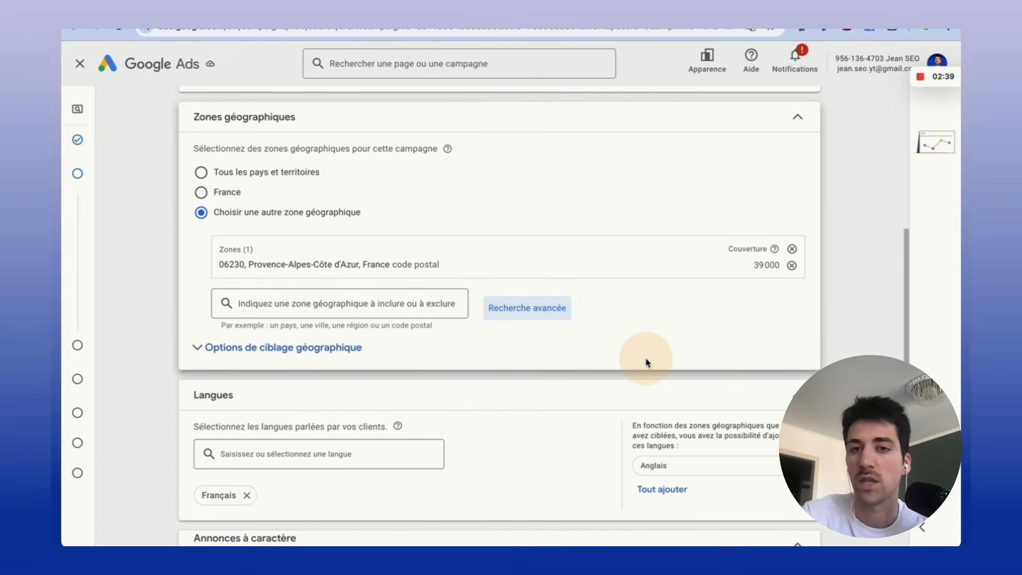
pyautogui.scroll(-6, 646, 360)
pyautogui.scroll(1, 167, 355)
pyautogui.scroll(-4, 249, 312)
pyautogui.click(208, 380)
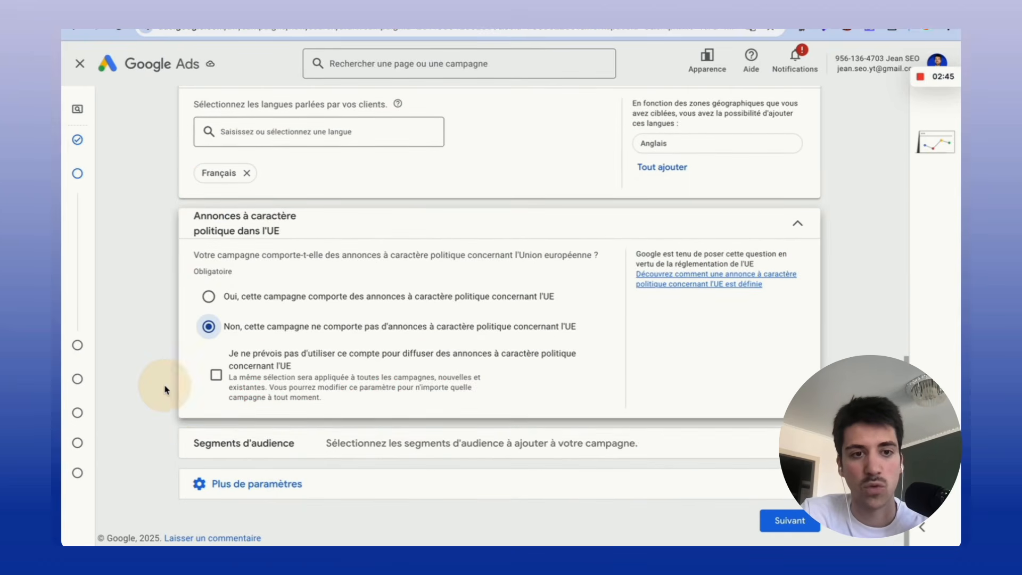
pyautogui.scroll(-5, 308, 463)
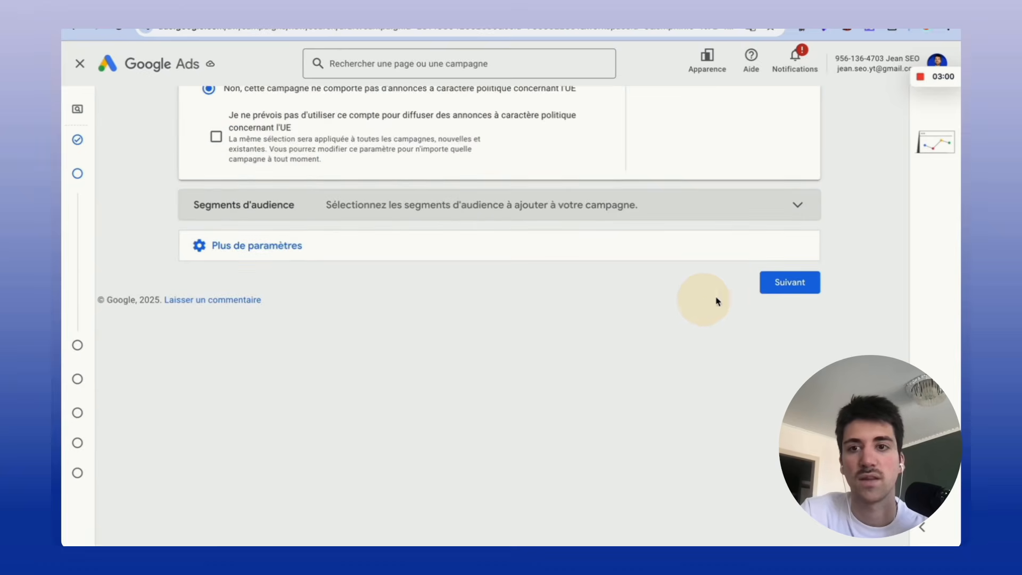
pyautogui.click(790, 282)
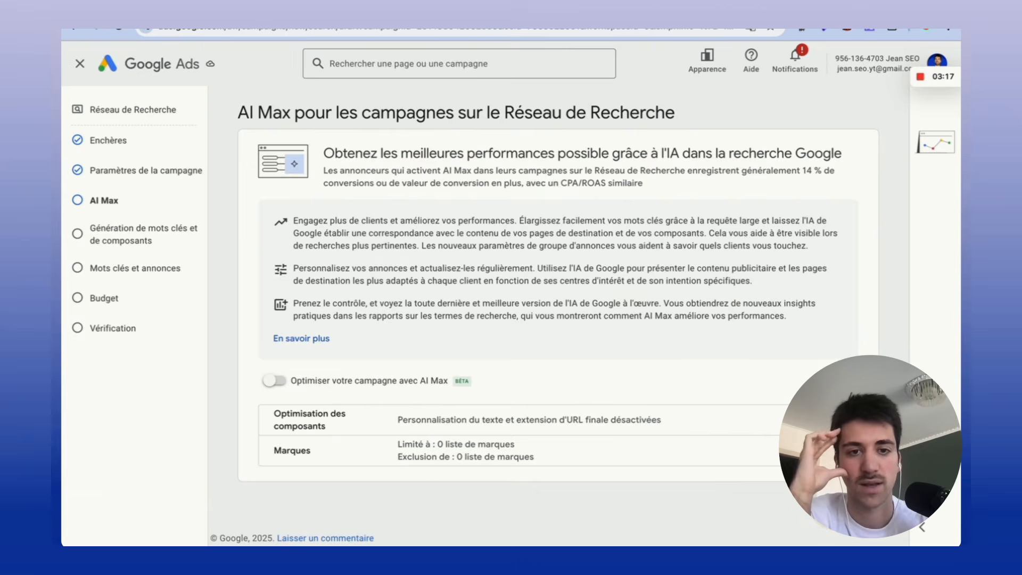
# Highlight "mots clés" in the page heading and skip the AI generation of keywords and assets
pyautogui.click(274, 431)
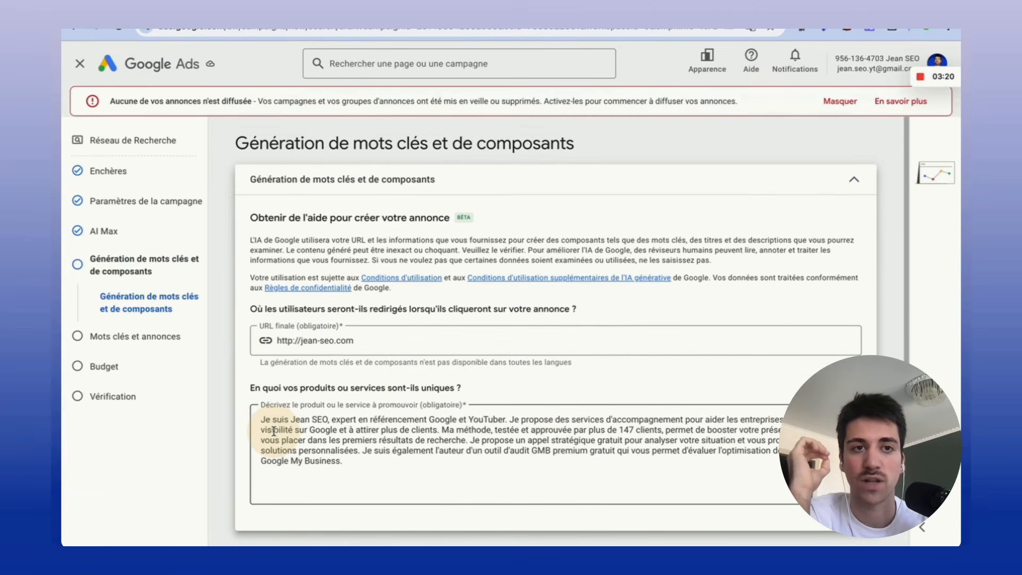
pyautogui.scroll(-1, 256, 493)
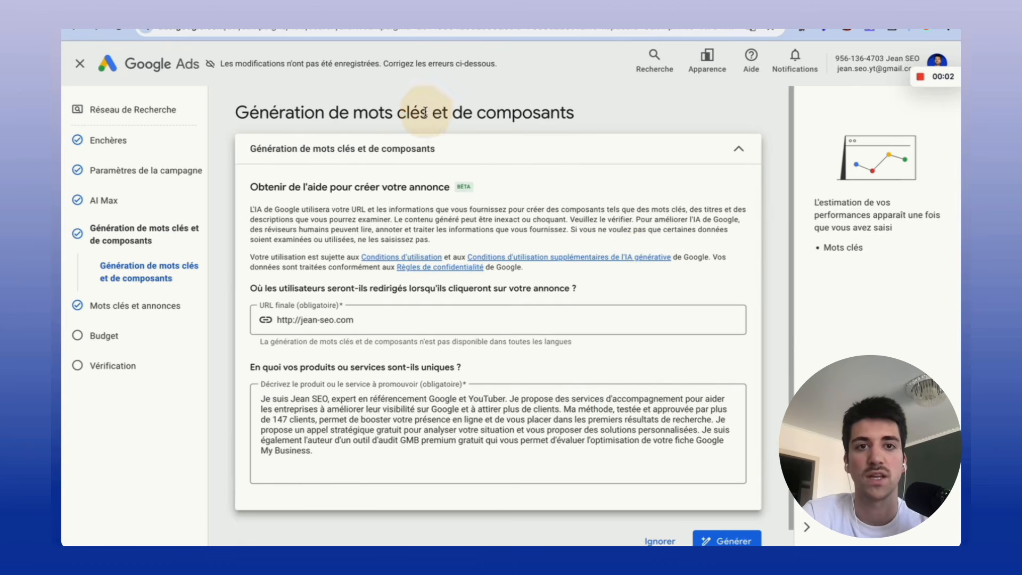
pyautogui.moveTo(428, 114); pyautogui.dragTo(355, 114)
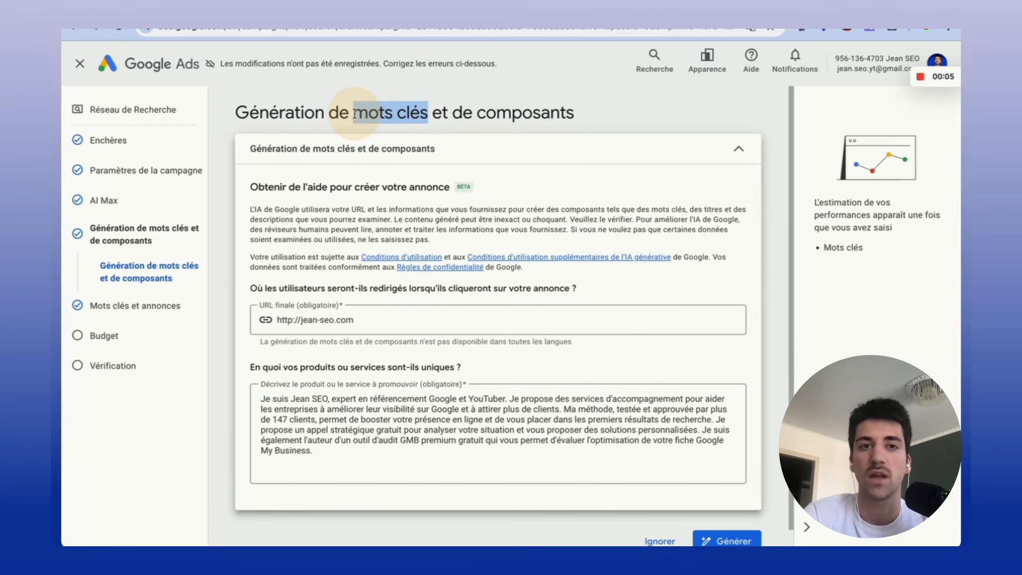
pyautogui.scroll(-1, 355, 113)
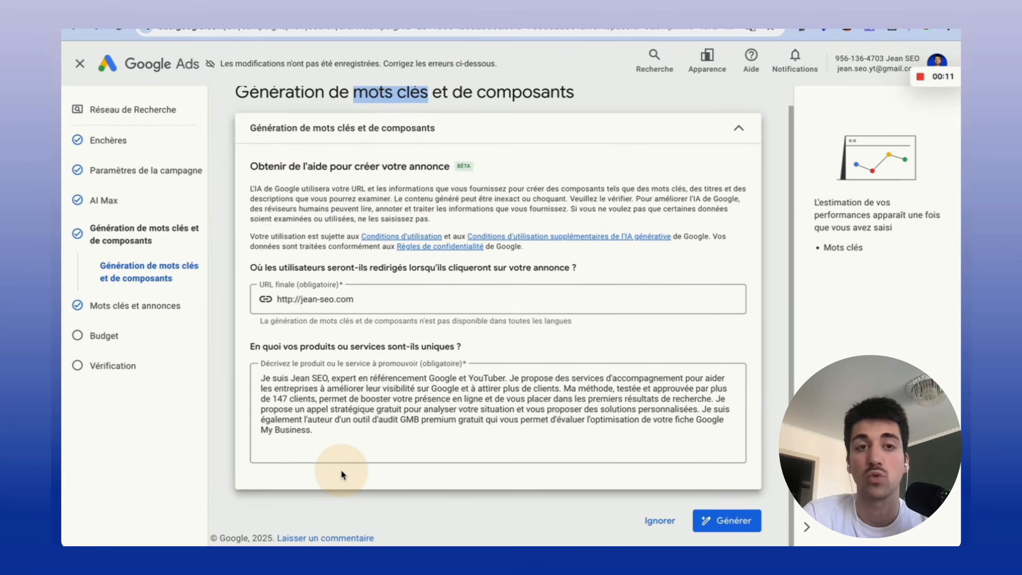
pyautogui.click(660, 521)
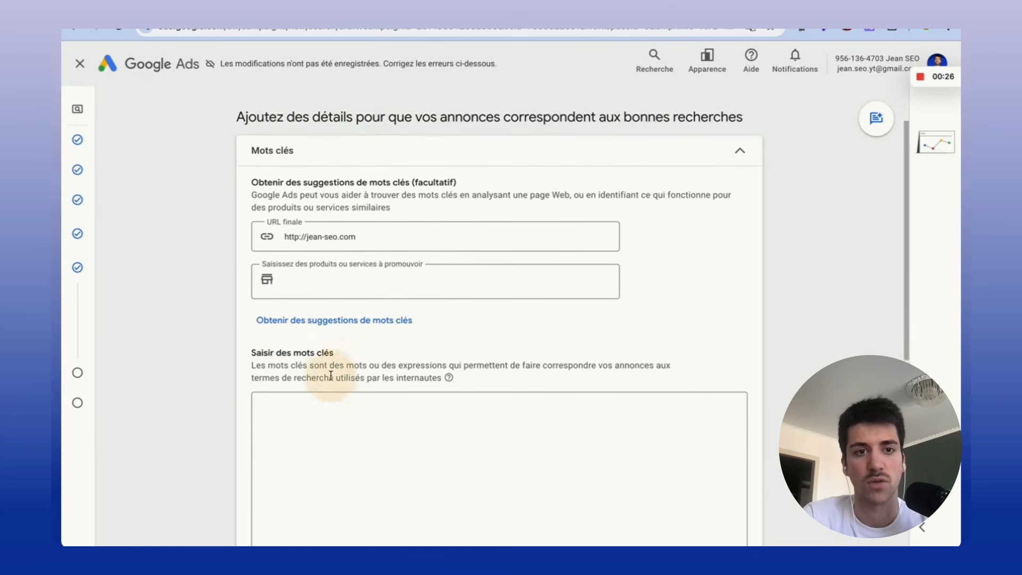
# Show the help on keyword match types and copy its lines defining broad, phrase and exact match
pyautogui.scroll(-1, 208, 406)
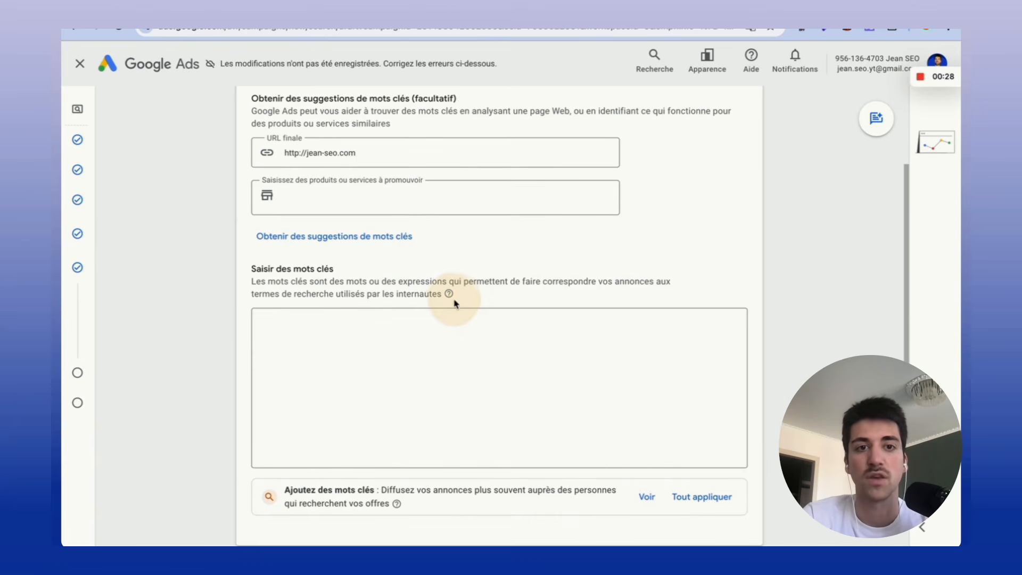
pyautogui.moveTo(448, 293)
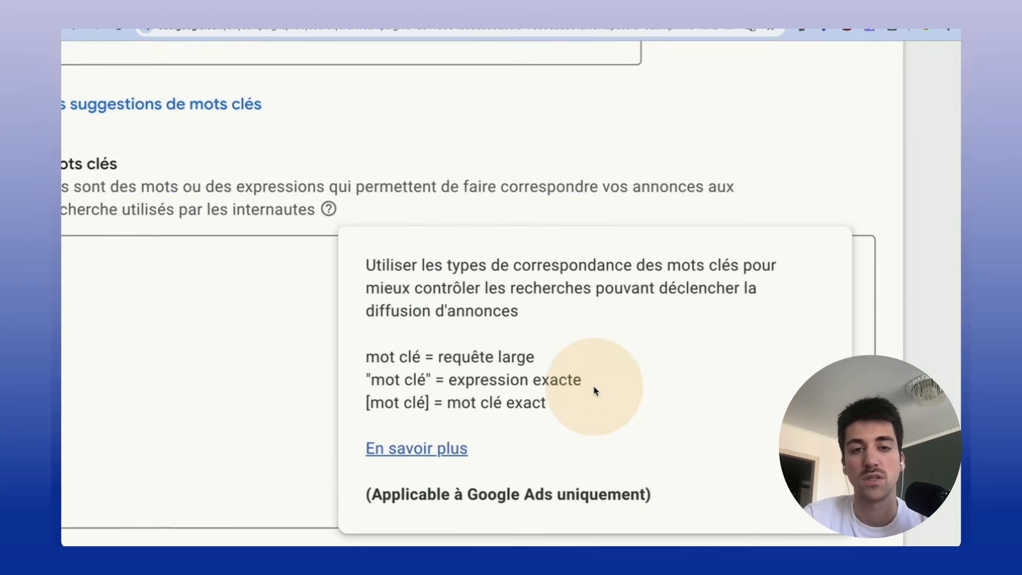
pyautogui.moveTo(365, 318); pyautogui.dragTo(534, 318)
pyautogui.click(368, 341)
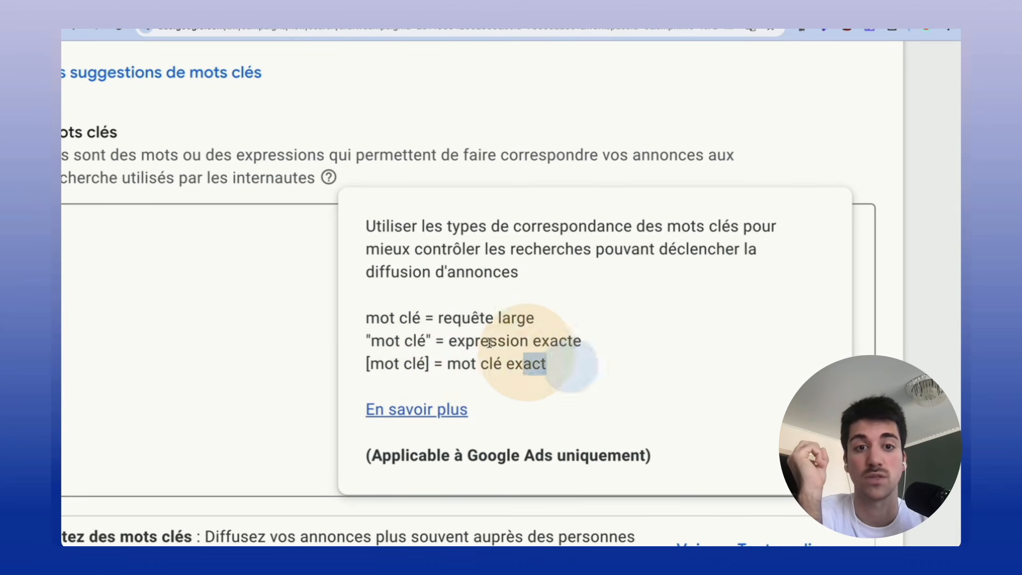
pyautogui.moveTo(569, 363); pyautogui.dragTo(365, 319)
pyautogui.hotkey('ctrl', 'c')
# Paste the three match-type definitions into the campaign's keyword entry field
pyautogui.click(190, 281)
pyautogui.hscroll(-3, 190, 281)
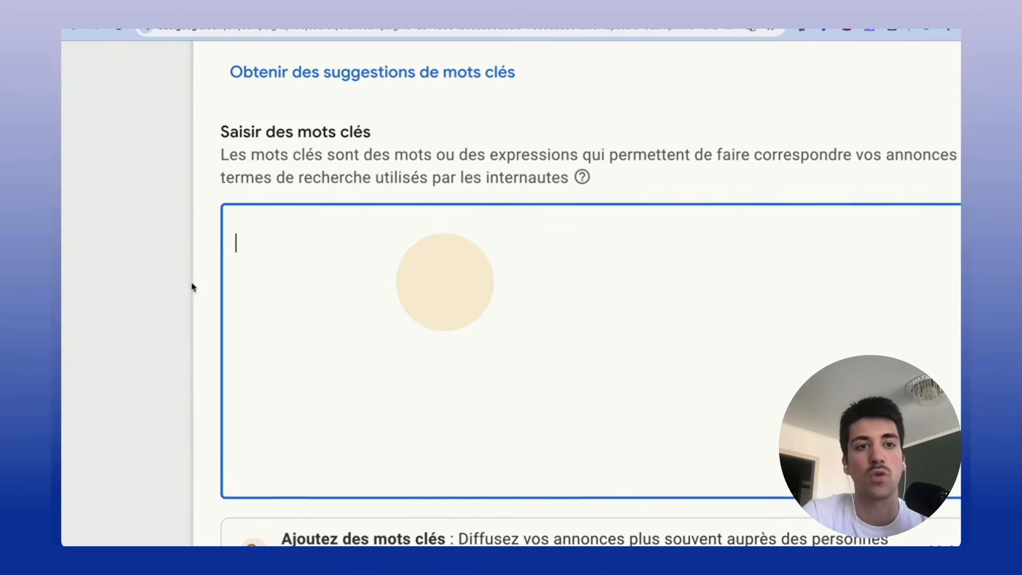
pyautogui.hotkey('ctrl', 'v')
pyautogui.moveTo(428, 245); pyautogui.dragTo(234, 243)
pyautogui.click(439, 254)
# Add the example keywords "plombier fuite" and "réparer fuite" on separate lines beneath the broad-match definition
pyautogui.press('Return')
pyautogui.press('Return')
pyautogui.press('Up')
pyautogui.write('plombier fuite')
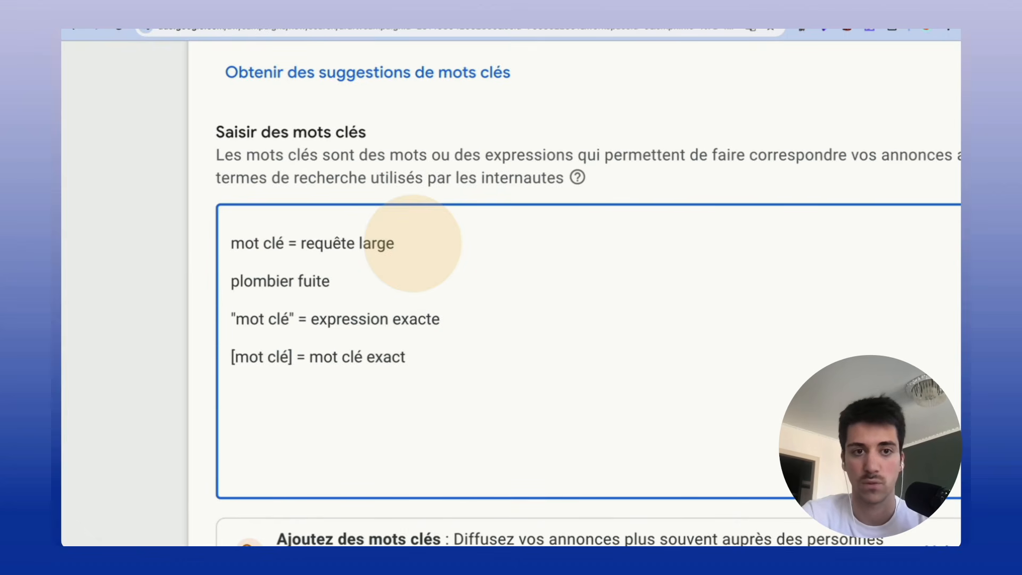
pyautogui.press('Return')
pyautogui.write('réparer fuite')
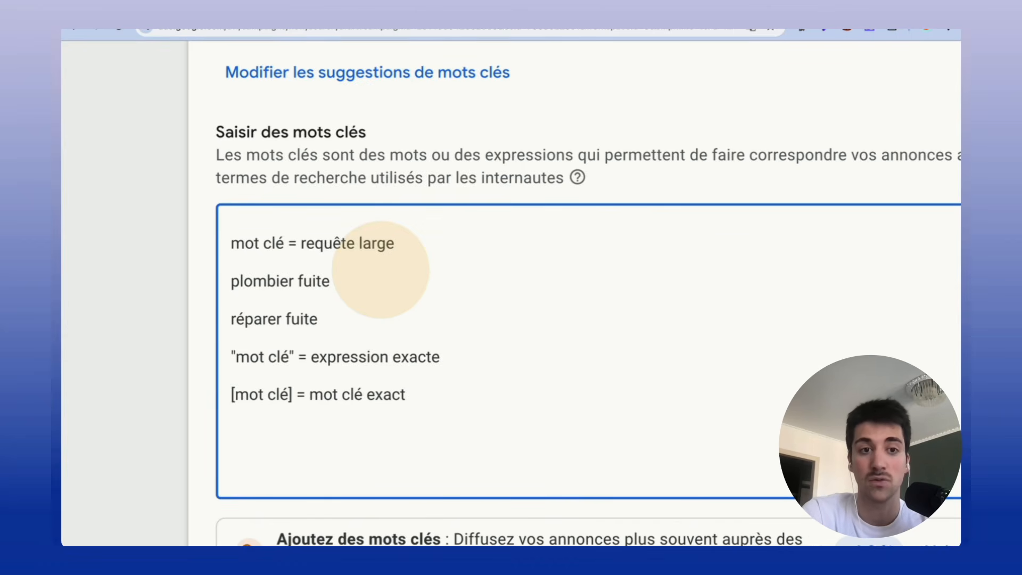
# Highlight the broad-match definition with its example keywords, and the "expression exacte" definition in the keyword entry field
pyautogui.moveTo(350, 317); pyautogui.dragTo(184, 318)
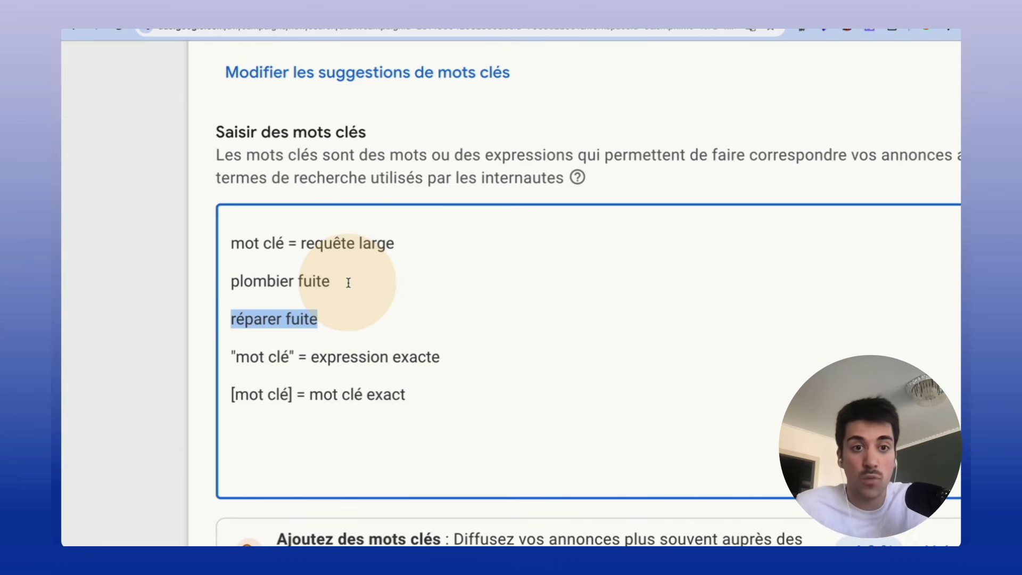
pyautogui.keyDown('shift'); pyautogui.click(194, 243); pyautogui.keyUp('shift')
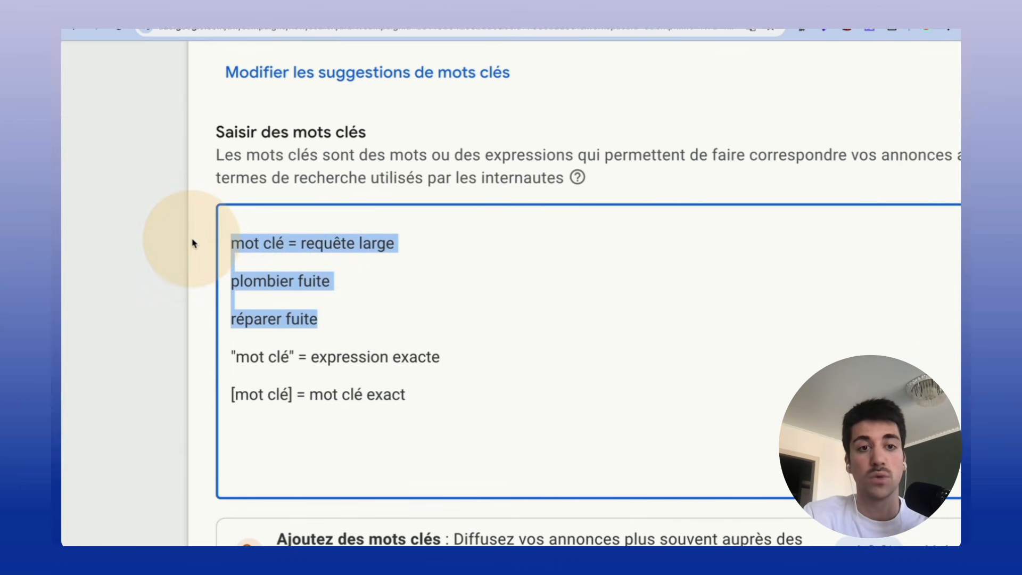
pyautogui.moveTo(440, 357); pyautogui.dragTo(315, 359)
# Replace the broad-match definition and its two example keywords with the phrase-match keyword "plombier" in quotation marks
pyautogui.moveTo(337, 316); pyautogui.dragTo(202, 211)
pyautogui.press('BackSpace')
pyautogui.write('""')
pyautogui.press('Left')
pyautogui.write('plombier')
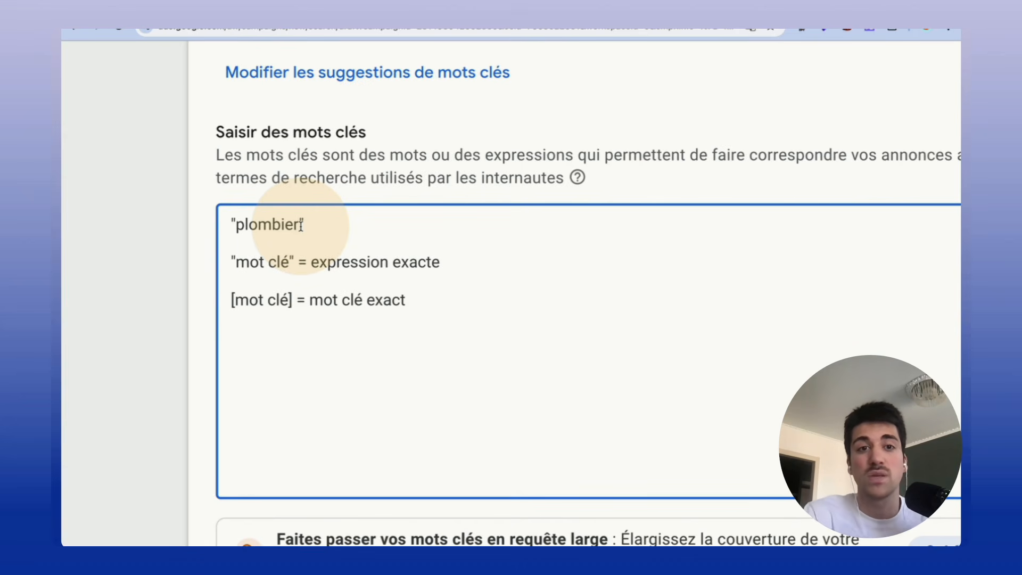
# Clear the keyword entry field completely, including the remaining phrase-match and exact-match definitions
pyautogui.moveTo(426, 308); pyautogui.dragTo(185, 250)
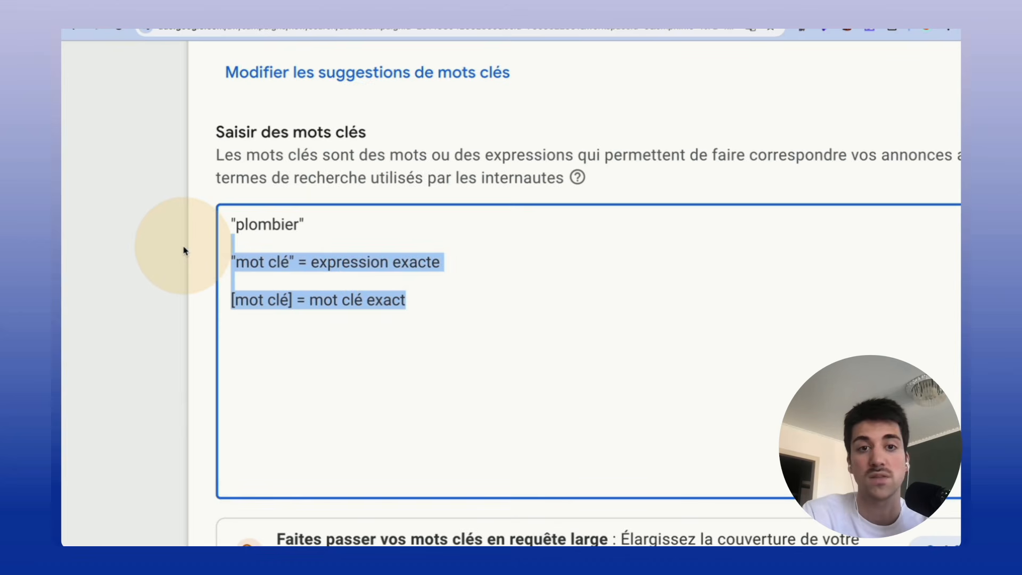
pyautogui.press('BackSpace')
pyautogui.write('""')
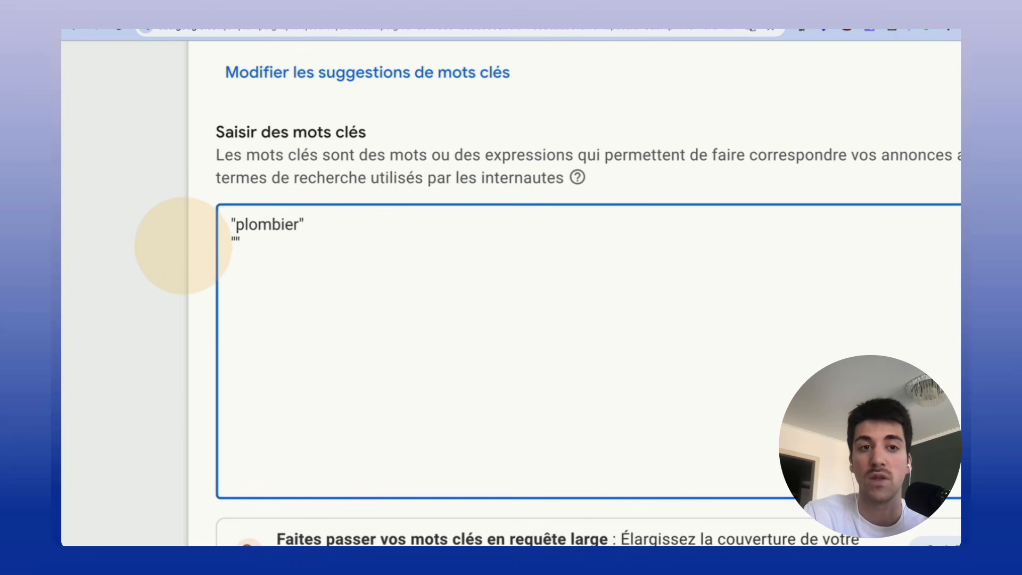
pyautogui.hotkey('ctrl', 'a')
pyautogui.press('BackSpace')
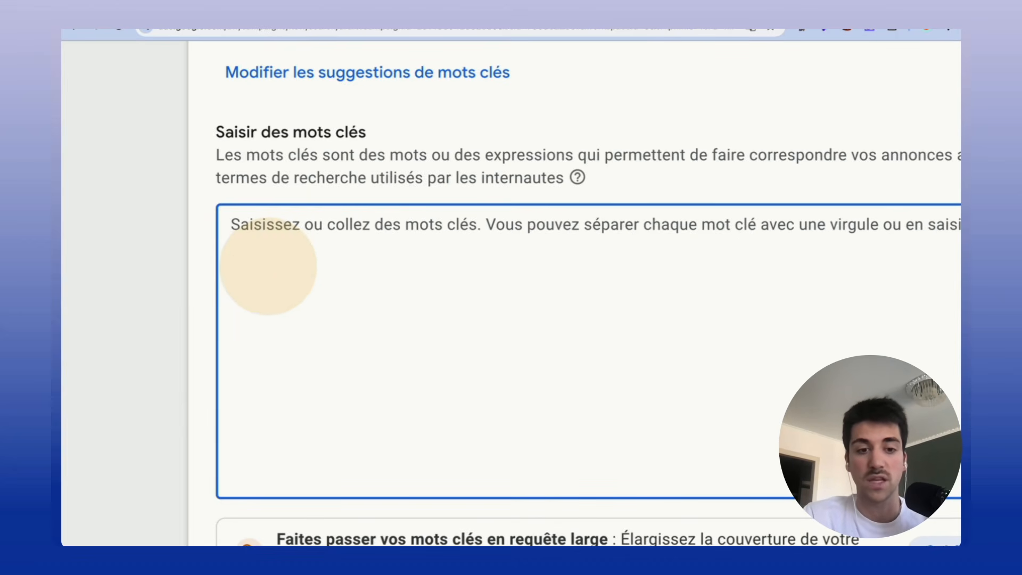
# Enter the phrase-match keyword "plombier" in quotation marks as the only keyword, correcting any stray letter
pyautogui.write('""')
pyautogui.press('Left')
pyautogui.write('plombi')
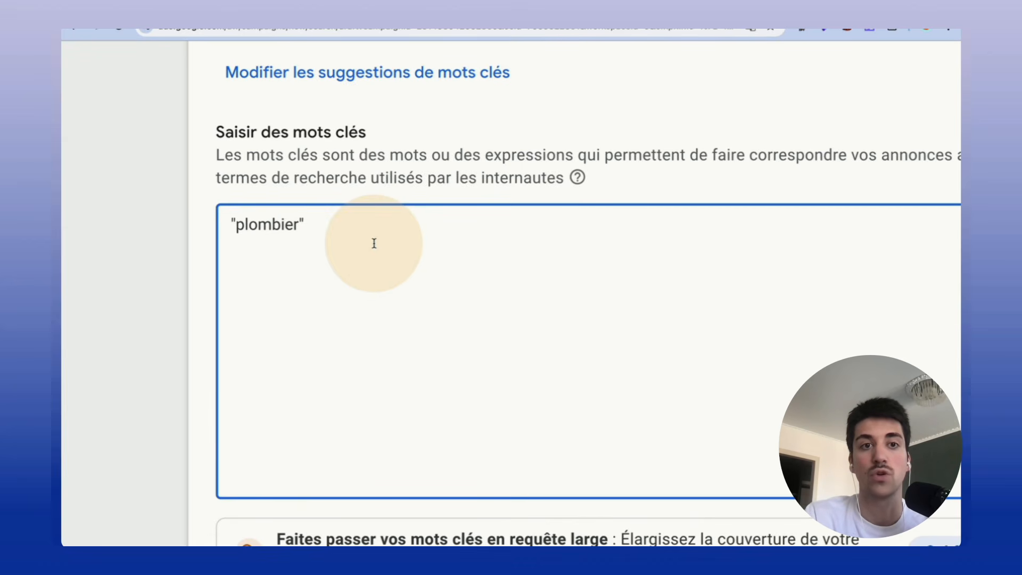
pyautogui.click(290, 225)
pyautogui.write('e')
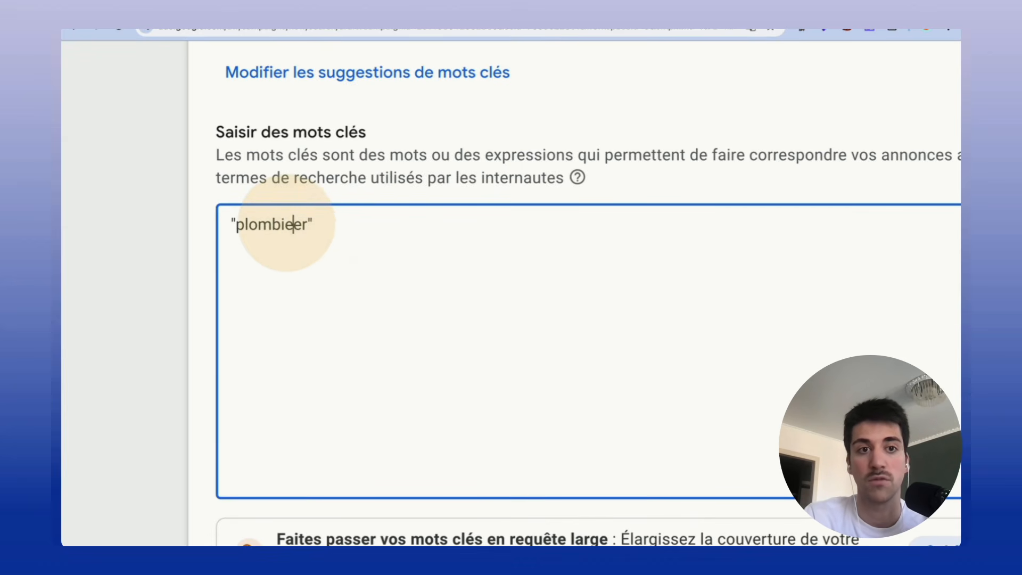
pyautogui.click(294, 224)
pyautogui.press('BackSpace')
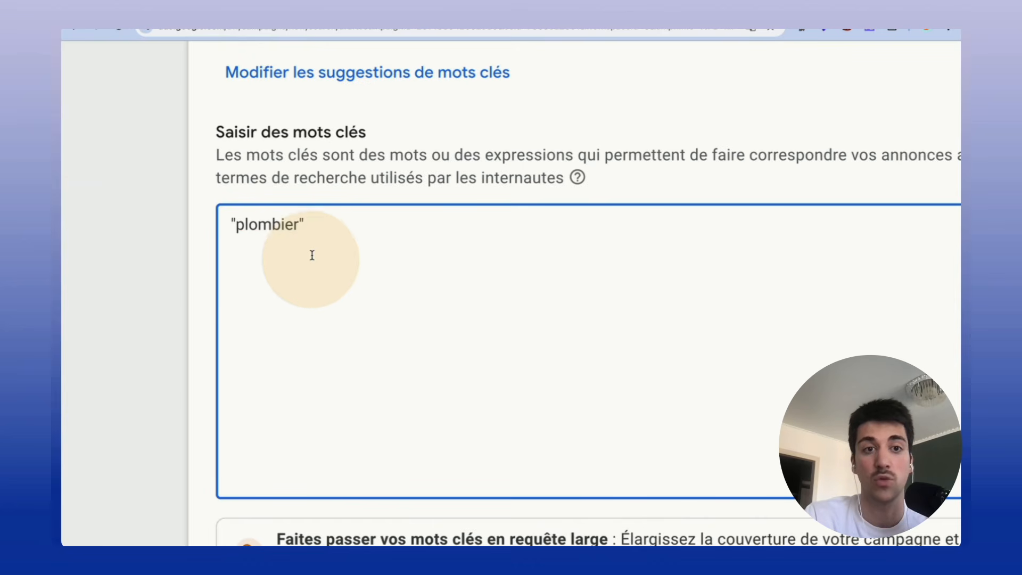
# Add the exact-match keyword [plombier] on a new line beneath the phrase-match keyword
pyautogui.press('Return')
pyautogui.write('[')
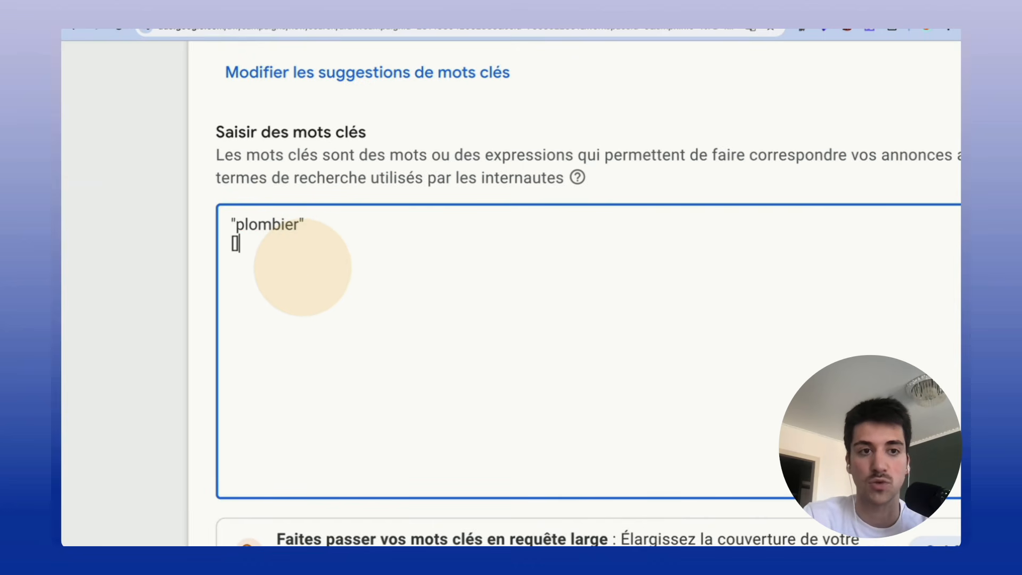
pyautogui.write('plombier]')
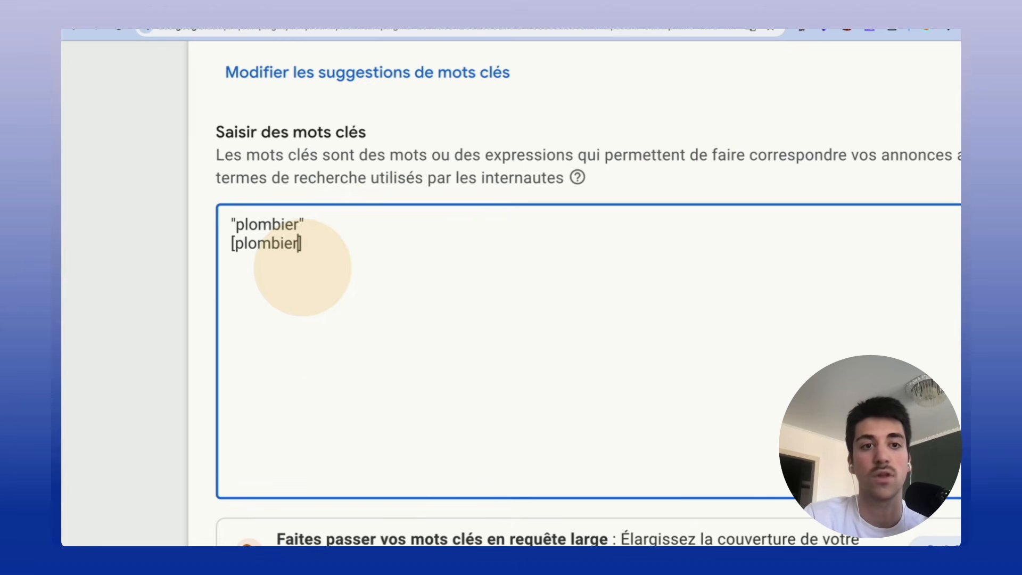
# Delete the exact-match [plombier] line from the keyword entry field
pyautogui.press('BackSpace')
pyautogui.press('BackSpace')
pyautogui.press('BackSpace')
pyautogui.press('BackSpace')
pyautogui.press('BackSpace')
pyautogui.press('BackSpace')
pyautogui.press('BackSpace')
pyautogui.press('BackSpace')
pyautogui.press('BackSpace')
pyautogui.press('BackSpace')
pyautogui.press('BackSpace')
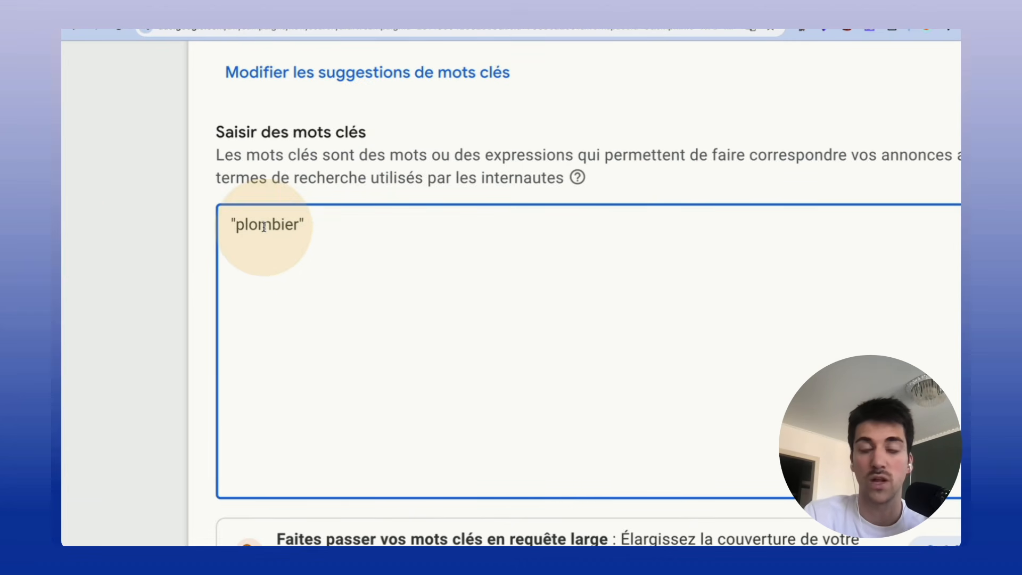
# Highlight the recommendation "Faites passer vos mots clés en requête large" and examine the keyword suggestions beneath the keyword field
pyautogui.scroll(-1, 164, 296)
pyautogui.hotkey('ctrl', '-')
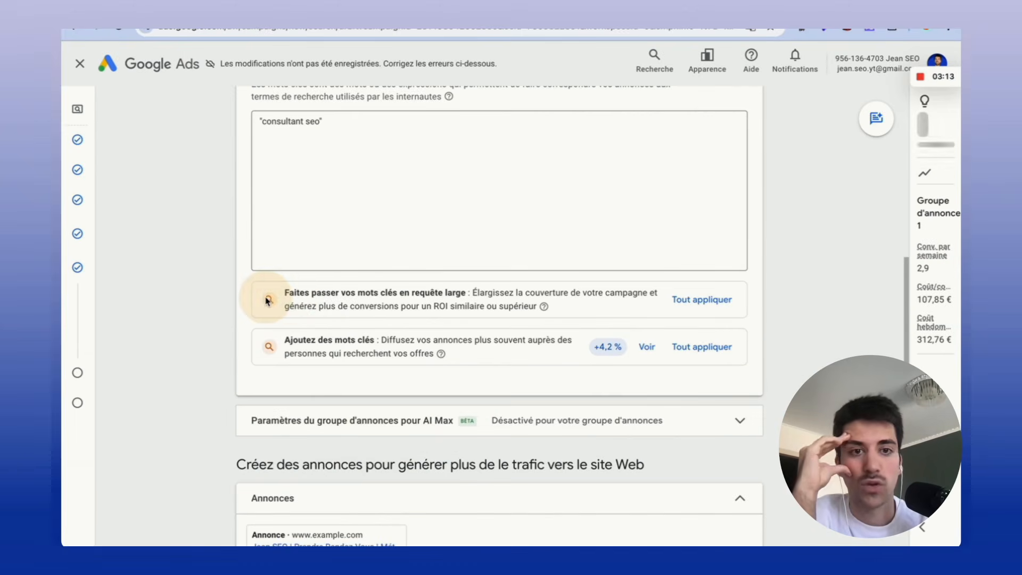
pyautogui.moveTo(283, 293); pyautogui.dragTo(464, 292)
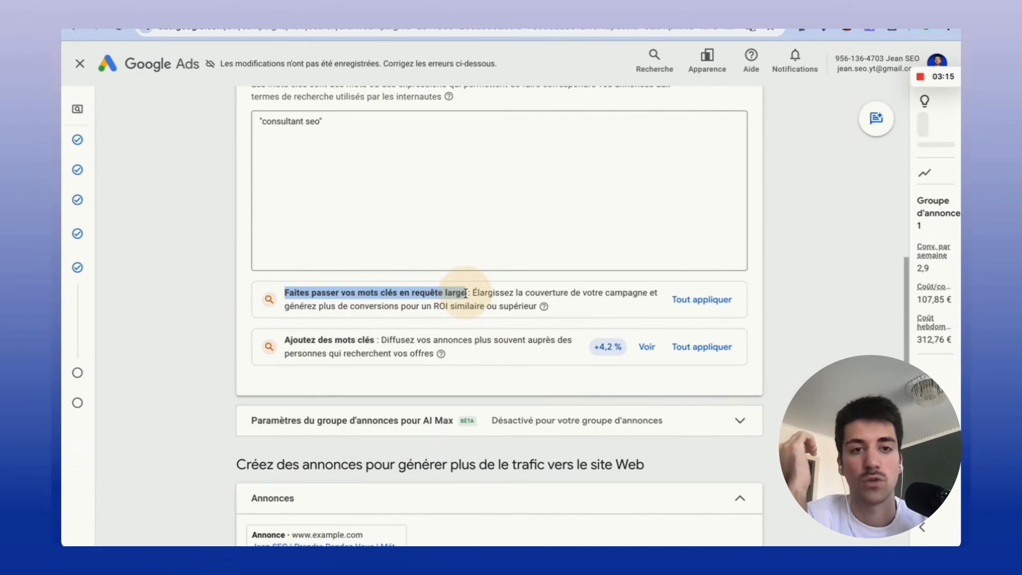
pyautogui.scroll(3, 442, 300)
pyautogui.hscroll(1, 441, 301)
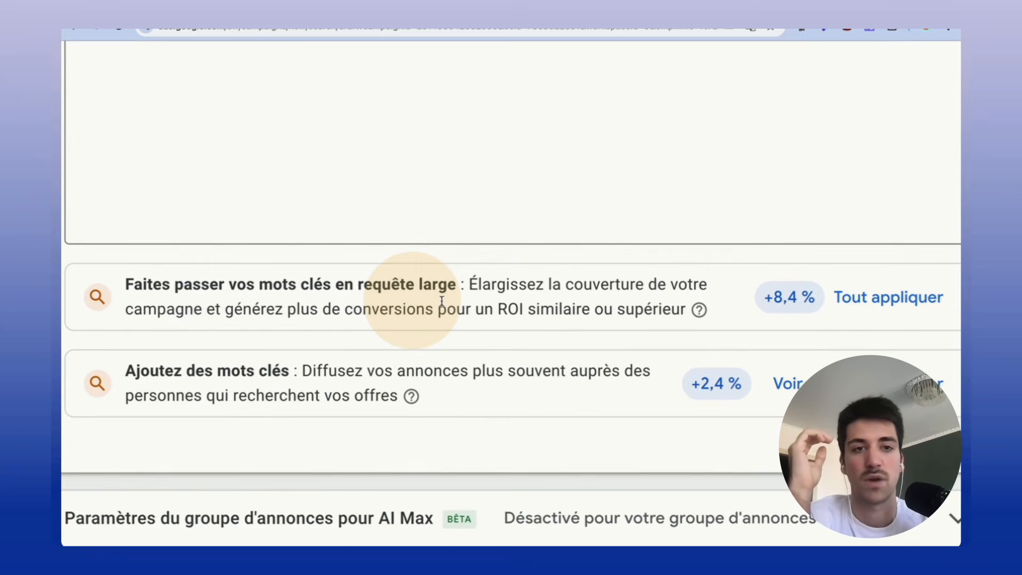
pyautogui.scroll(-1, 442, 301)
pyautogui.scroll(-3, 433, 342)
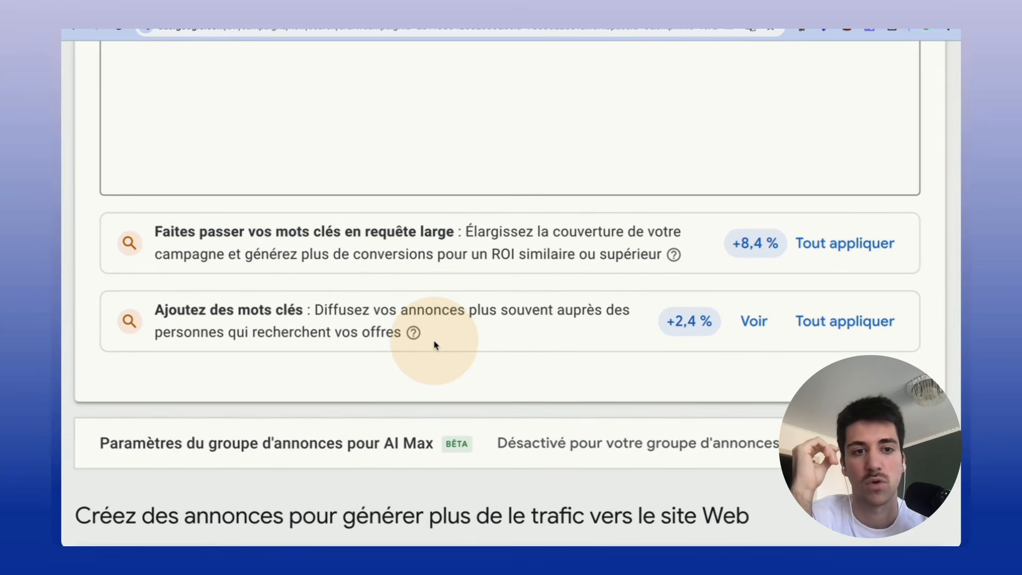
# Review the ad preview below the keywords and continue to the campaign's budget settings
pyautogui.scroll(-1, 429, 406)
pyautogui.scroll(-3, 429, 406)
pyautogui.scroll(-2, 406, 482)
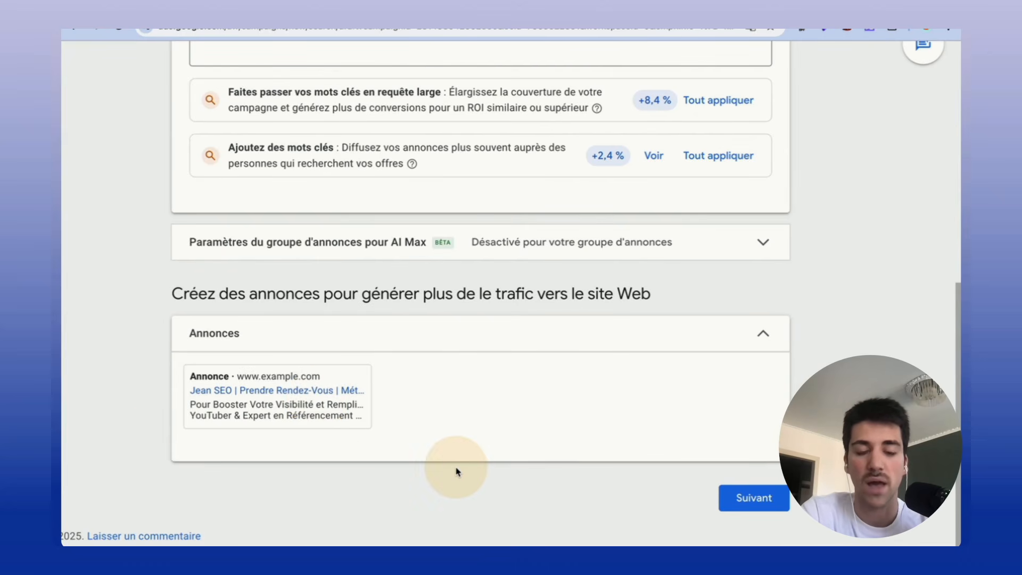
pyautogui.moveTo(299, 425)
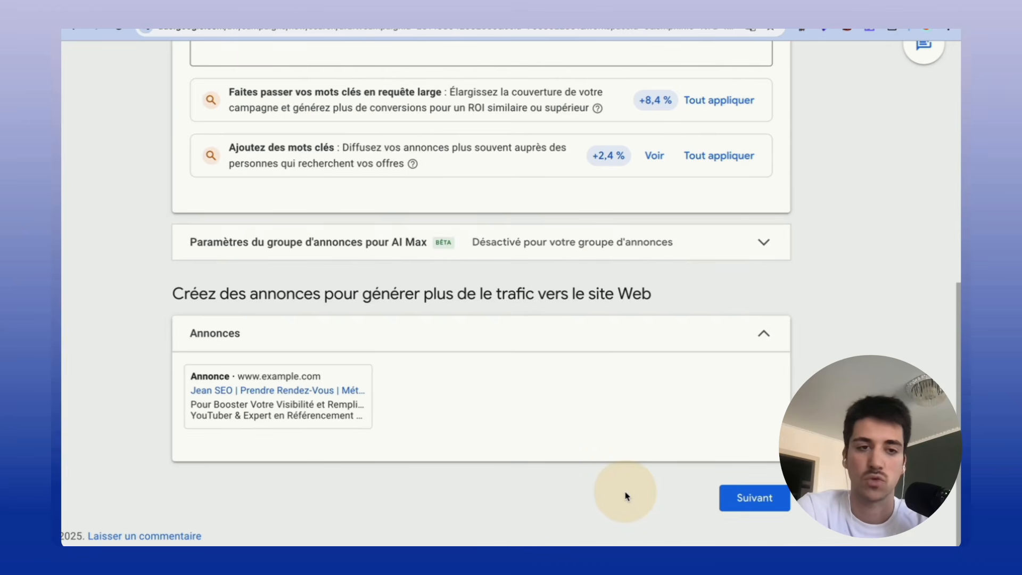
pyautogui.click(756, 500)
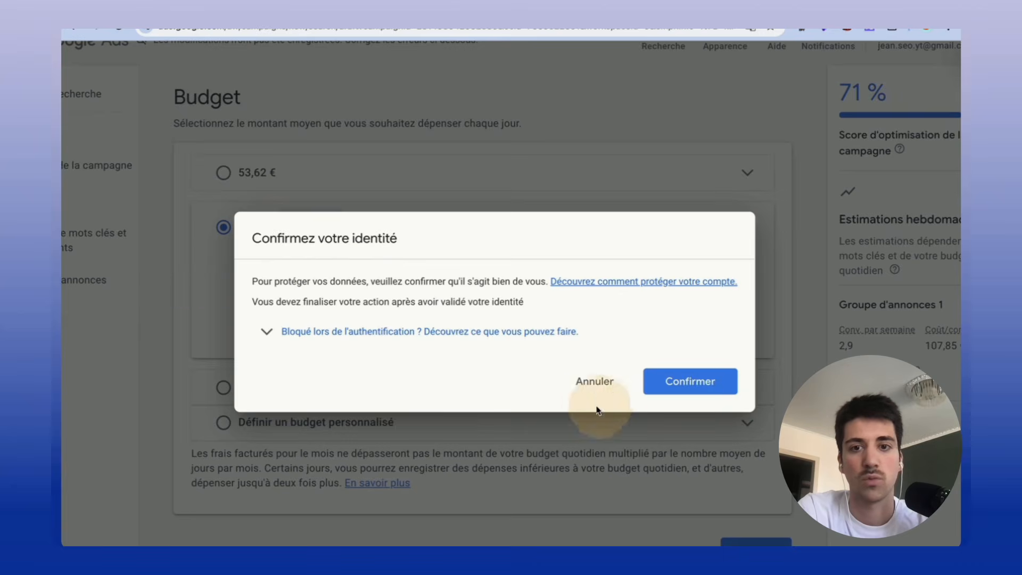
# Dismiss the identity confirmation and continue with the recommended average daily budget of 44,68 €
pyautogui.click(585, 385)
pyautogui.scroll(-1, 244, 233)
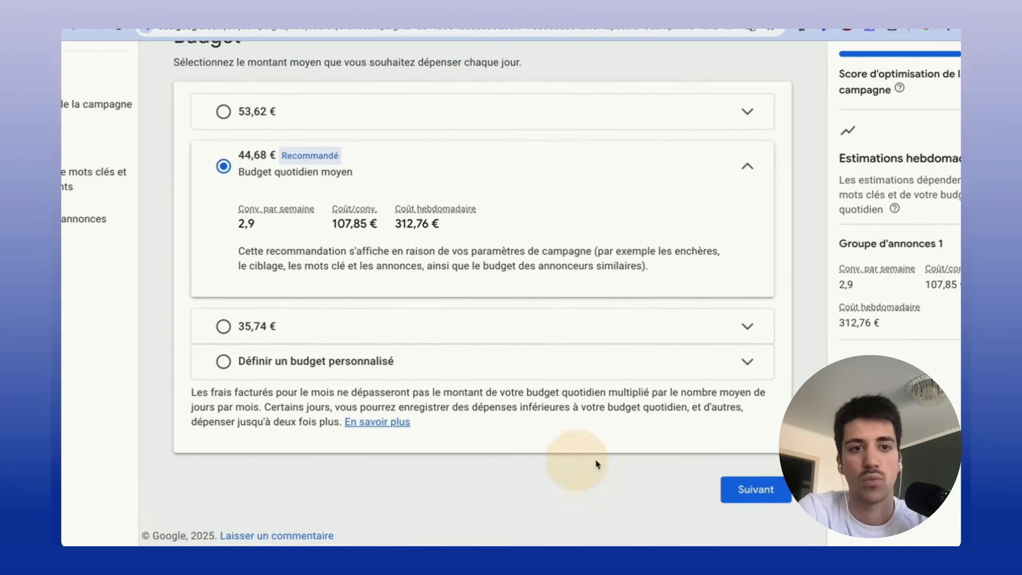
pyautogui.hscroll(1, 753, 497)
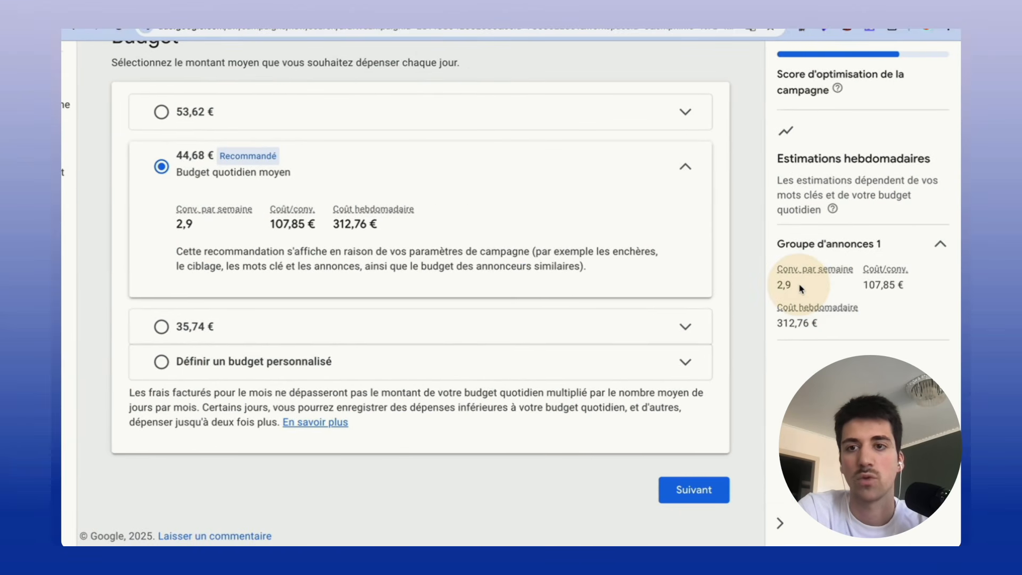
pyautogui.click(694, 489)
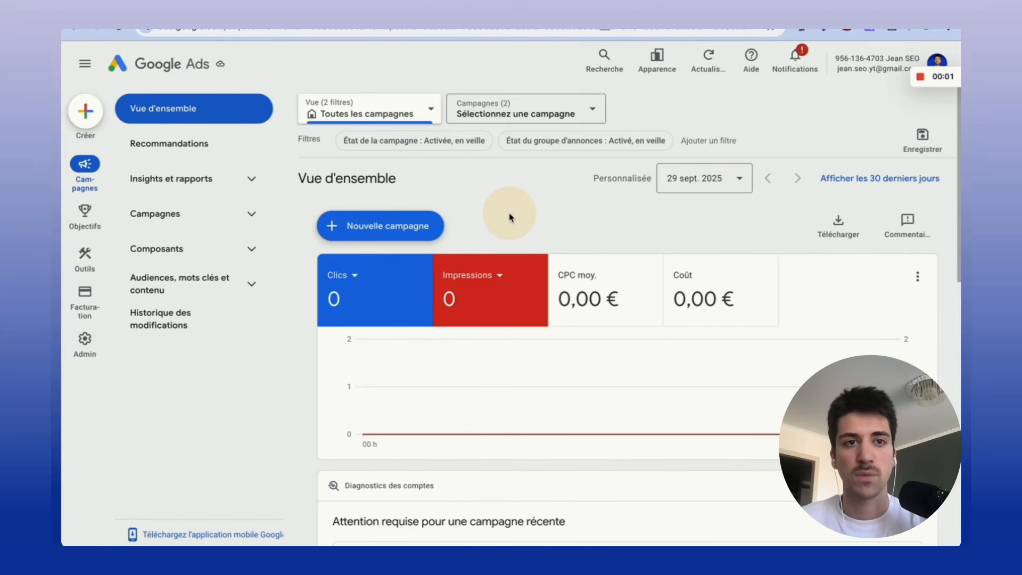
# Pause the existing SEO #1 campaign from the account overview and open that campaign
pyautogui.scroll(-1, 508, 217)
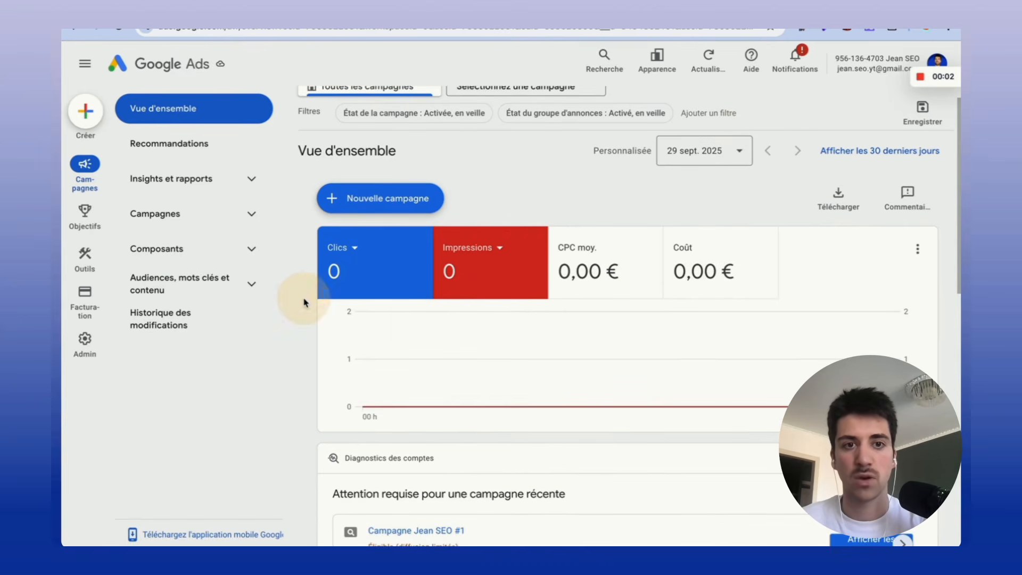
pyautogui.scroll(-5, 289, 392)
pyautogui.scroll(-1, 287, 393)
pyautogui.click(332, 363)
pyautogui.click(341, 391)
pyautogui.click(394, 364)
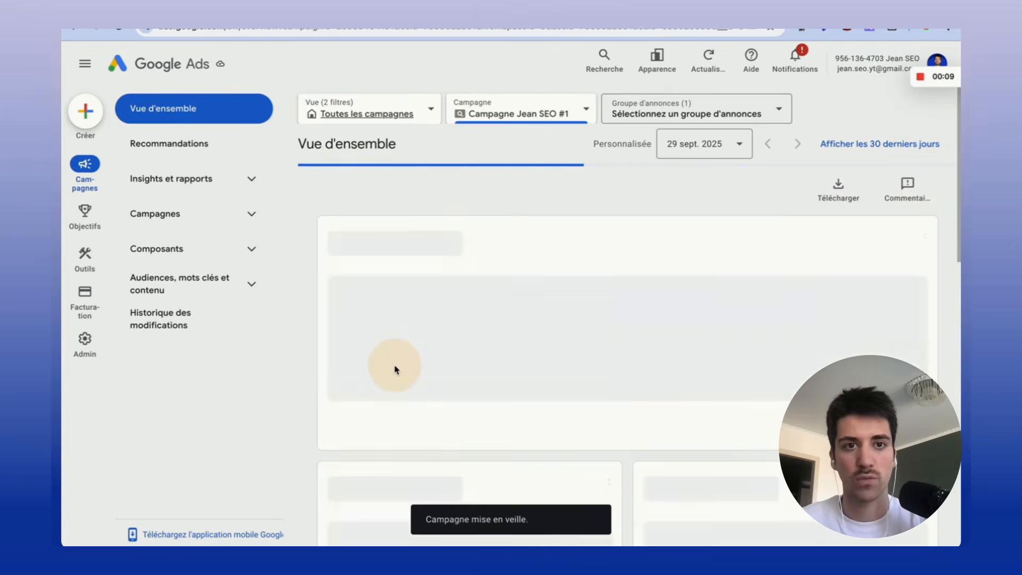
# Look through the campaign's overview and diagnostics, and expand the navigation section for campaigns, ad groups, ads and tests
pyautogui.scroll(-3, 346, 367)
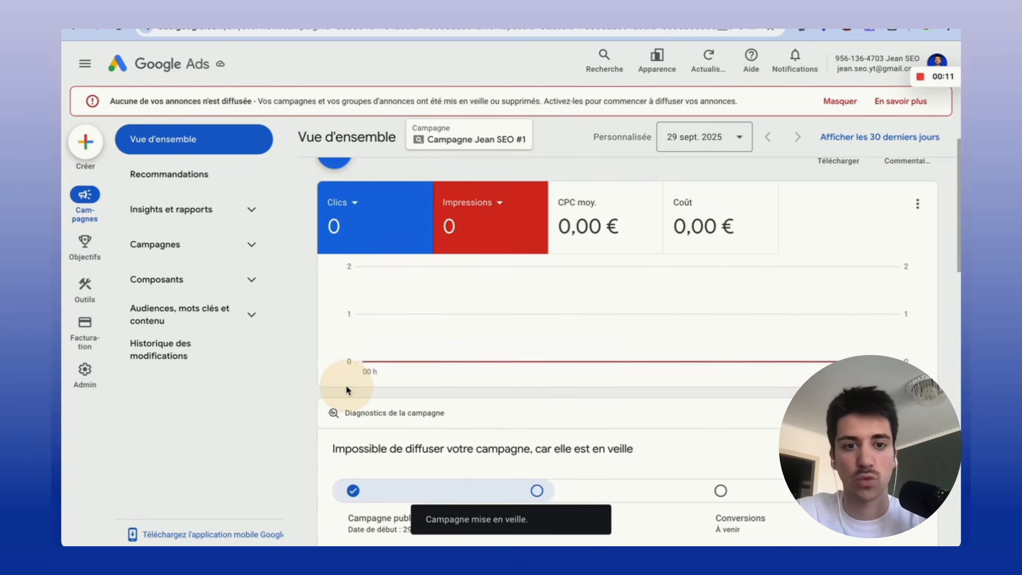
pyautogui.click(210, 246)
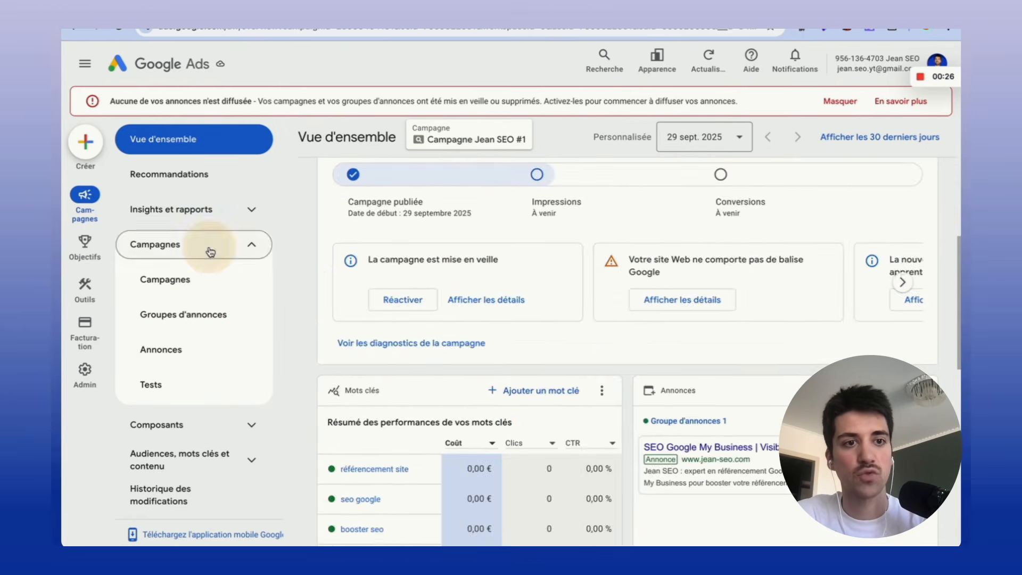
pyautogui.scroll(5, 415, 320)
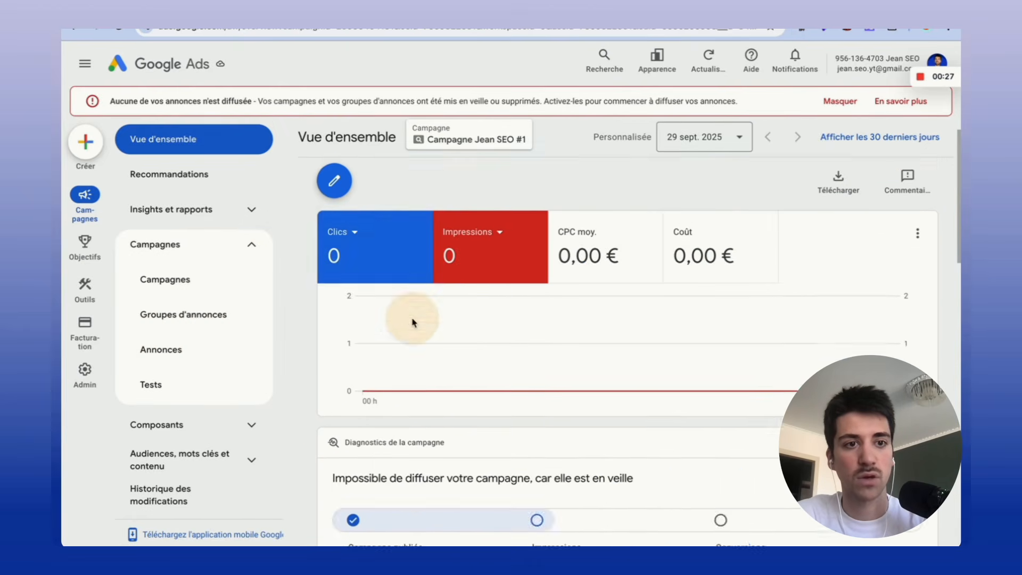
pyautogui.click(164, 292)
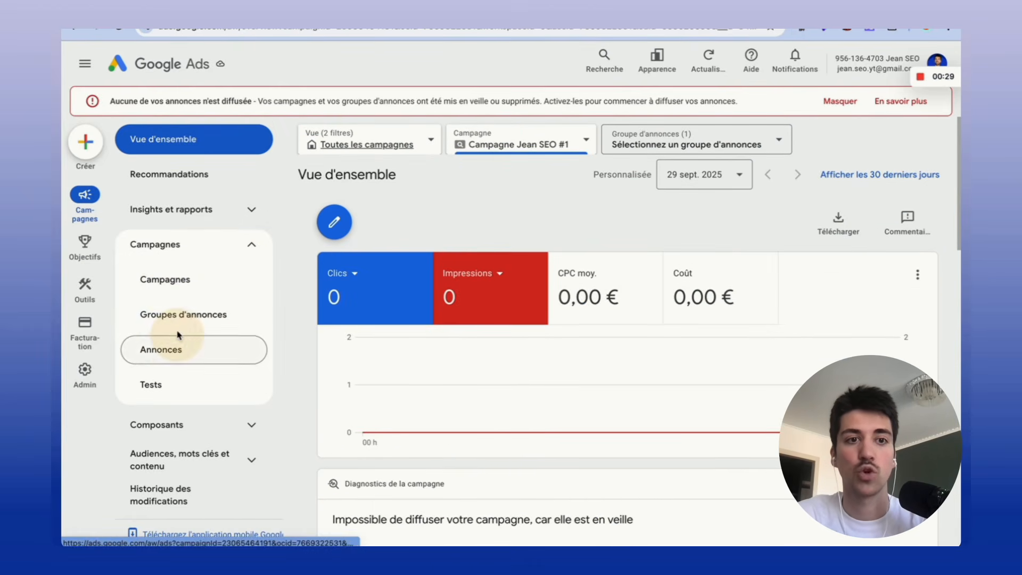
pyautogui.click(193, 355)
pyautogui.click(186, 279)
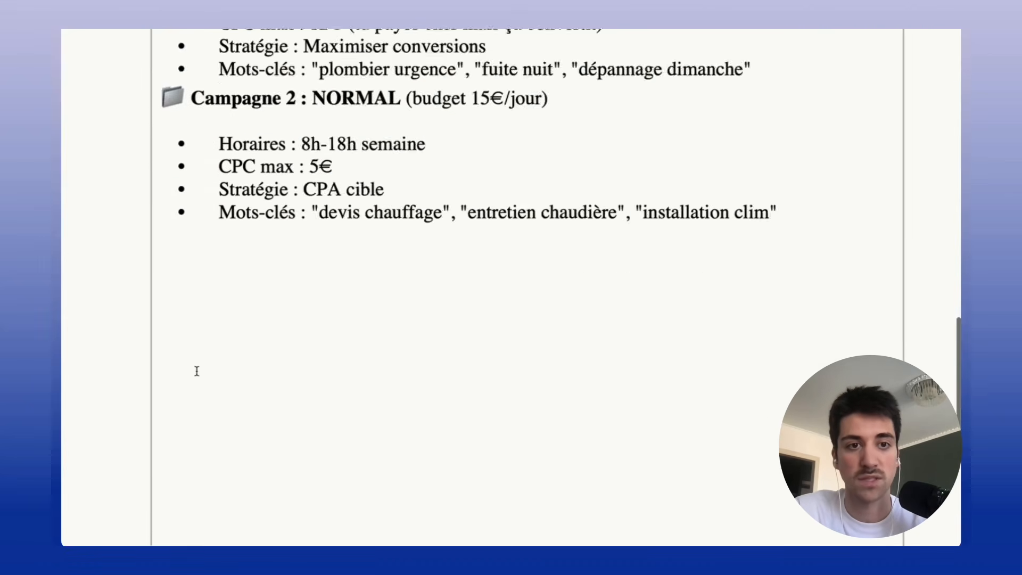
# Switch to the text document with the two campaign plans and insert a blank line before "Campagne 2 : NORMAL"
pyautogui.scroll(3, 198, 369)
pyautogui.scroll(1, 197, 371)
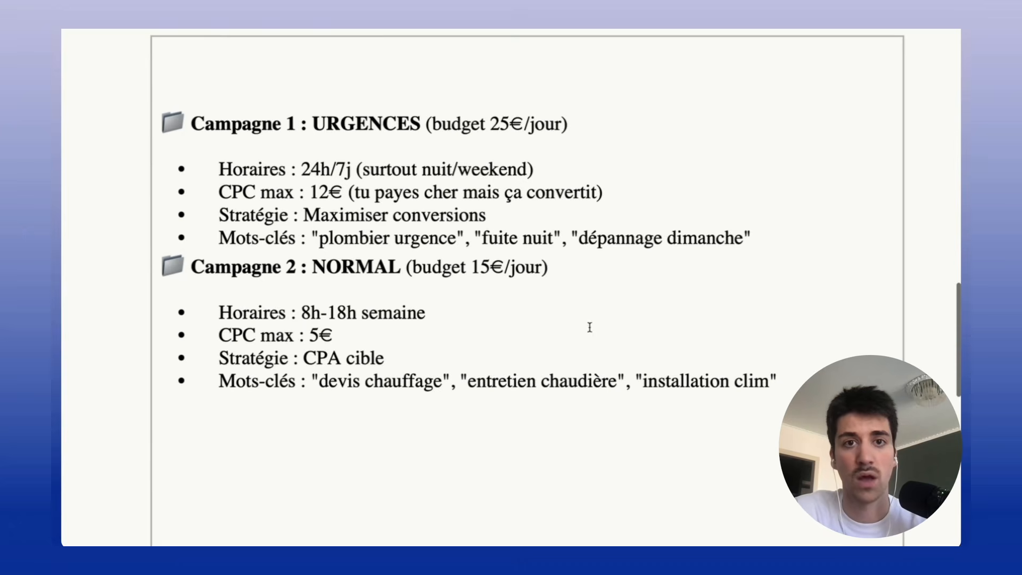
pyautogui.press('Return')
pyautogui.scroll(1, 394, 326)
pyautogui.press('BackSpace')
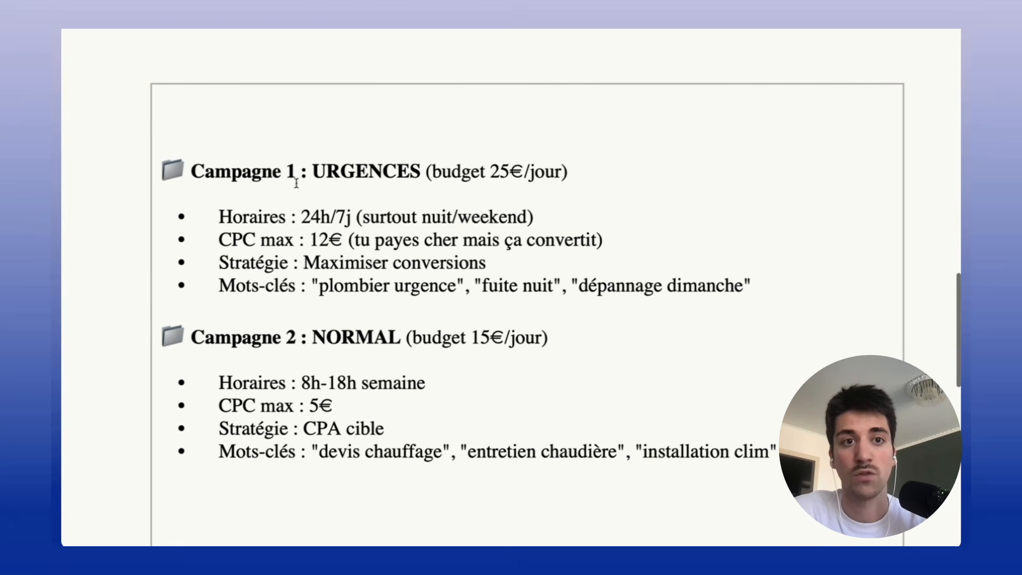
# Highlight the parts "Campagne 1" and "URGENCES" of the first plan's heading and look over both campaign plans
pyautogui.moveTo(296, 175); pyautogui.dragTo(231, 176)
pyautogui.moveTo(318, 177); pyautogui.dragTo(397, 176)
pyautogui.click(396, 176)
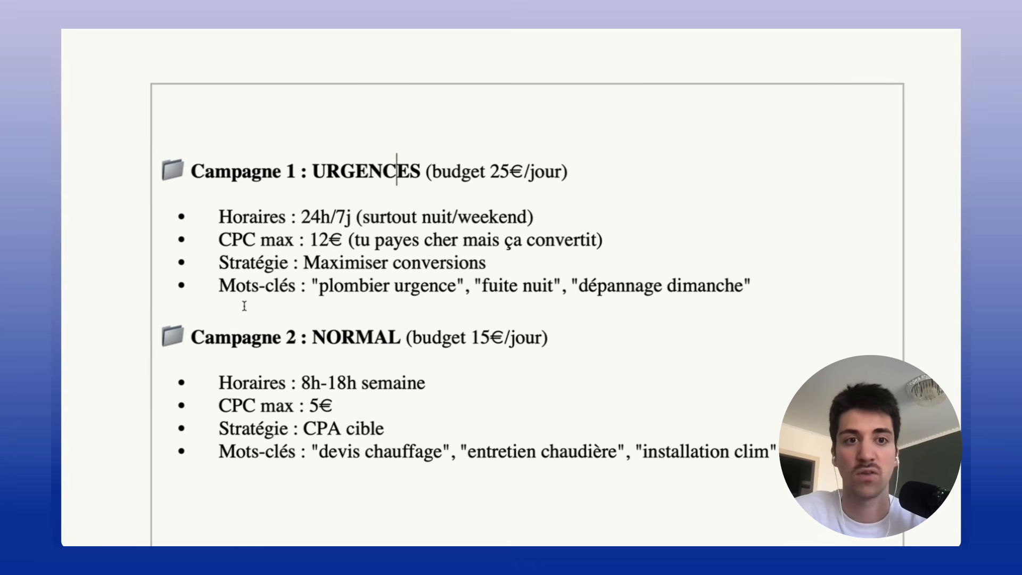
pyautogui.scroll(-2, 761, 281)
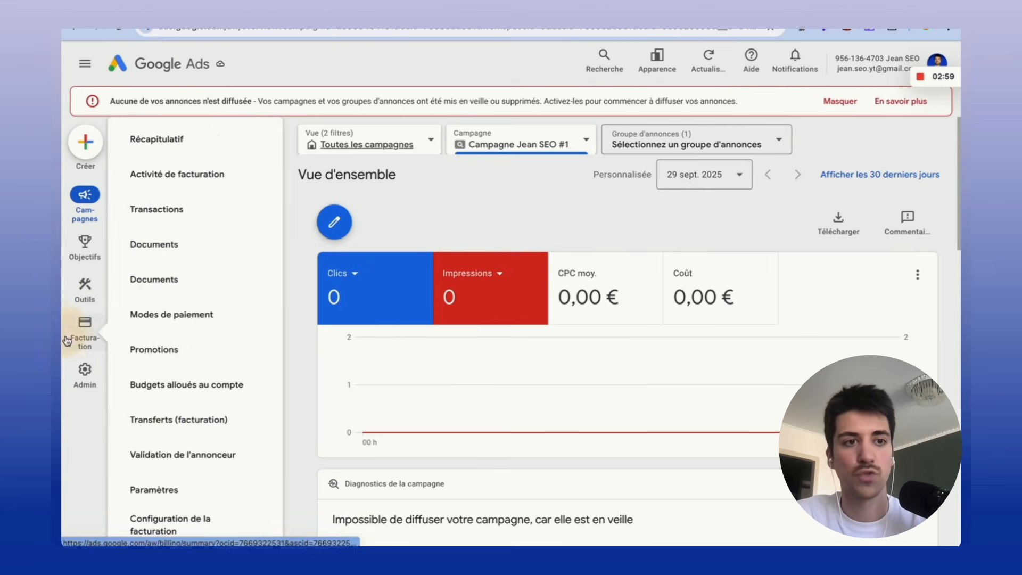
# Switch to the planning tools in Google Ads and open the keyword planner (Outil de planification des mots clés)
pyautogui.click(73, 391)
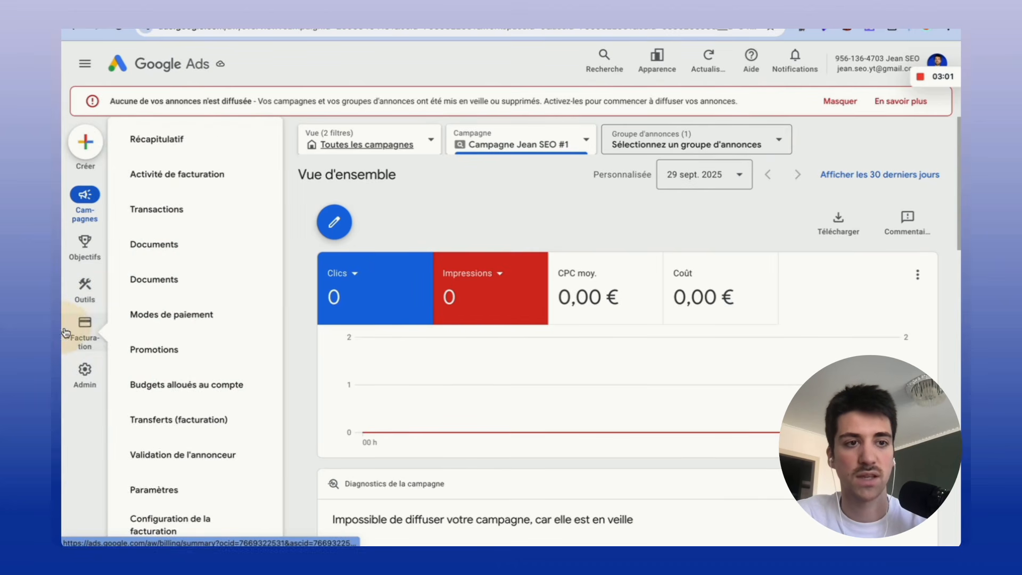
pyautogui.click(84, 290)
pyautogui.click(165, 169)
pyautogui.click(165, 138)
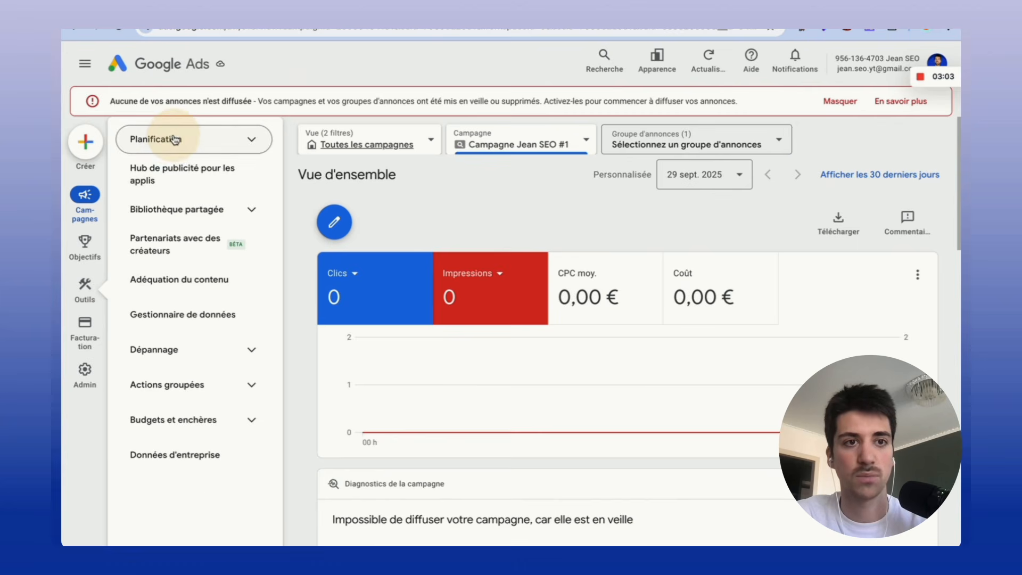
pyautogui.click(199, 175)
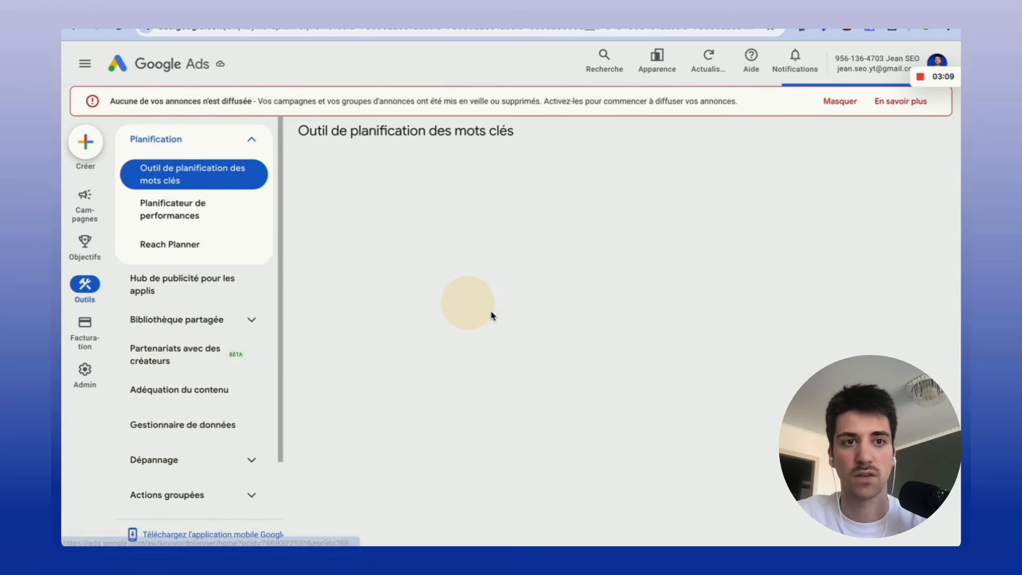
# Generate keyword ideas for "plombier" in France and examine its search volume and top-of-page bid range
pyautogui.click(353, 246)
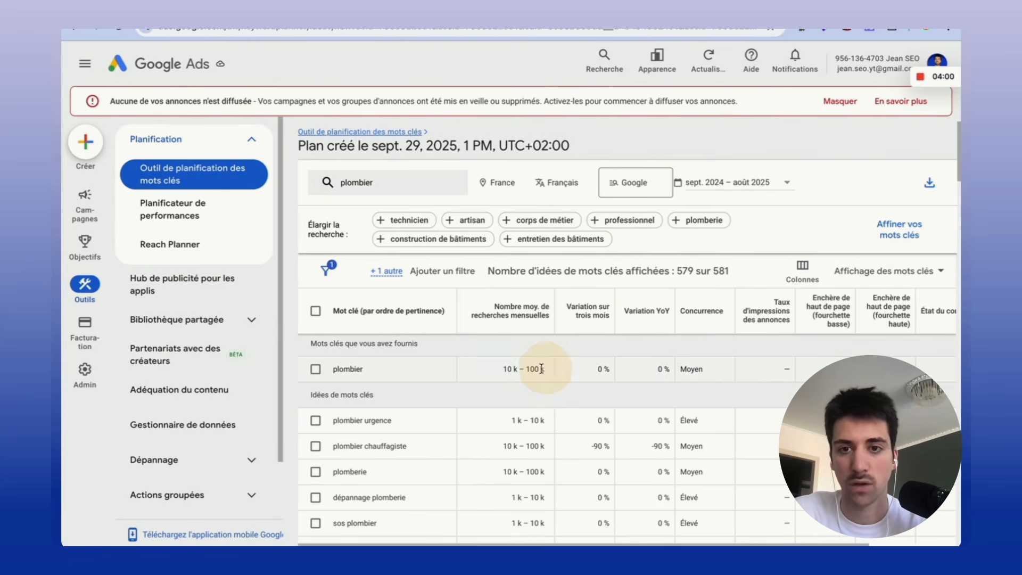
pyautogui.hscroll(3, 712, 401)
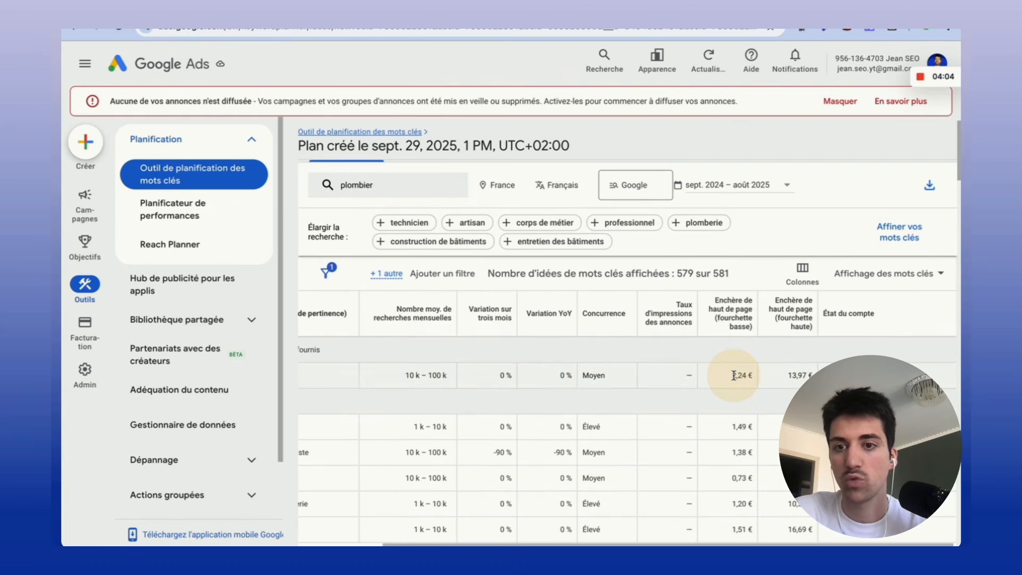
pyautogui.moveTo(734, 319)
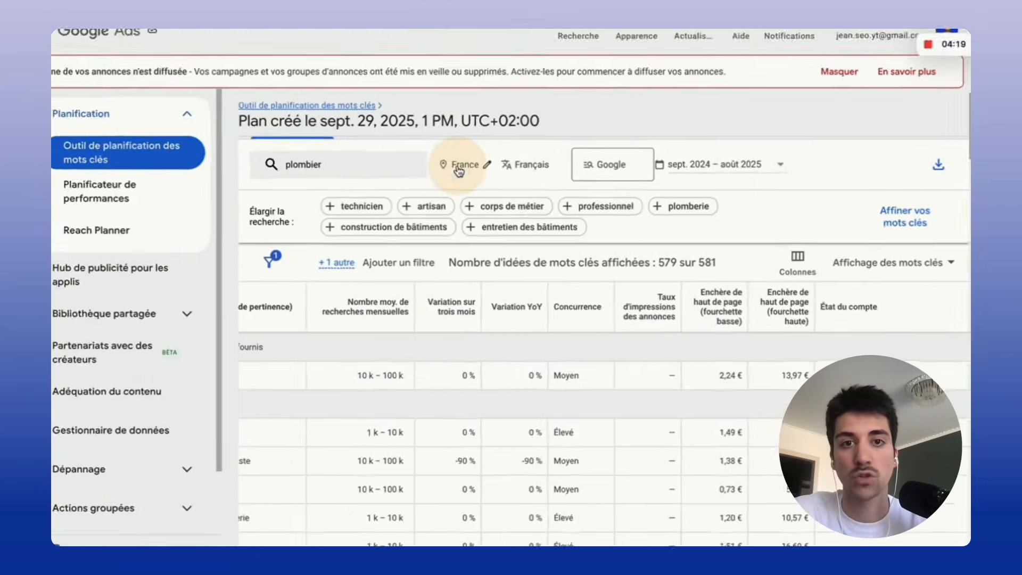
# Replace France with Nice, Provence-Alpes-Côte d'Azur as the plan's location, save it, and examine the top-of-page bids for "plombier"
pyautogui.click(455, 164)
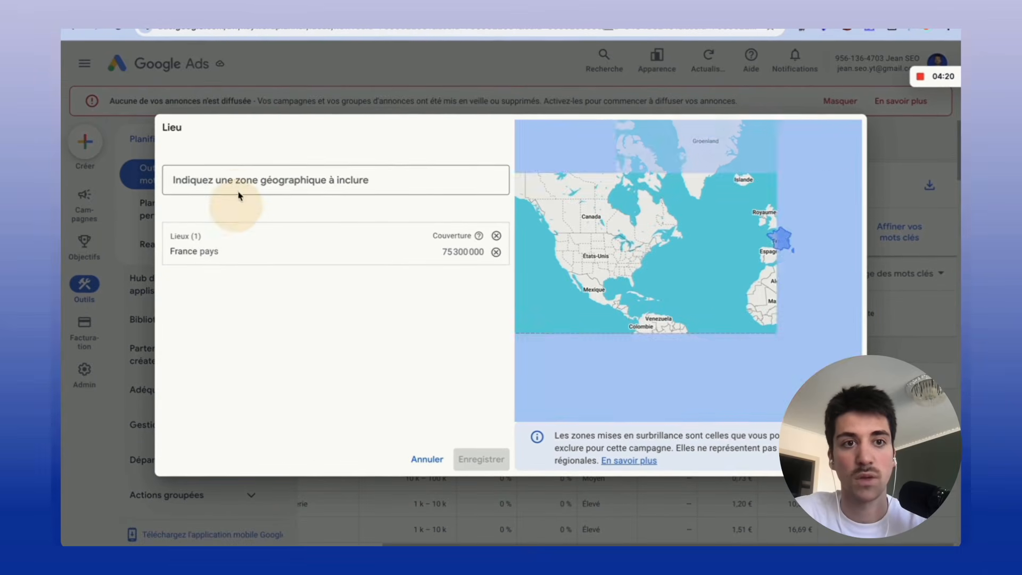
pyautogui.click(234, 181)
pyautogui.write('nice')
pyautogui.click(485, 272)
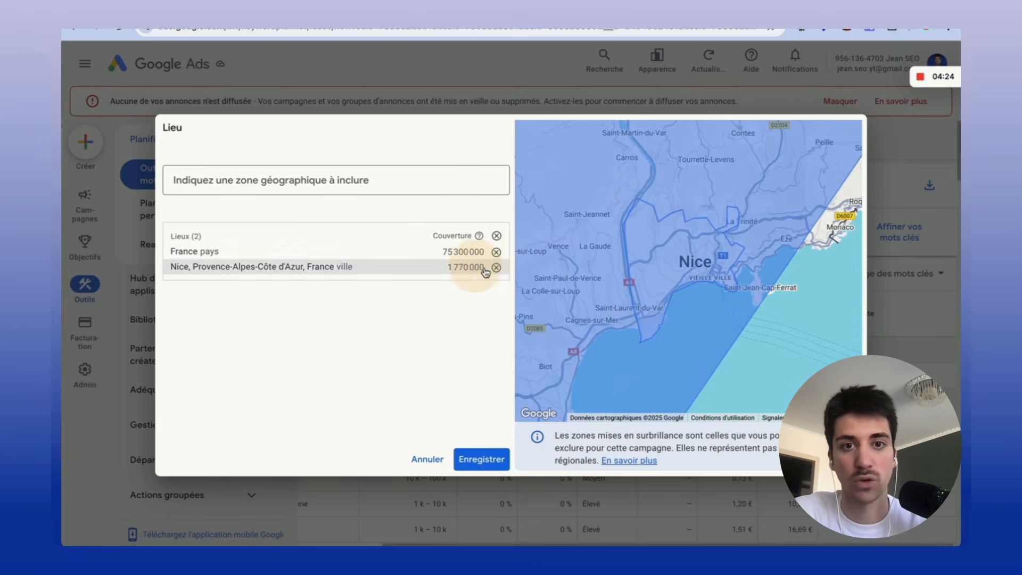
pyautogui.click(496, 252)
pyautogui.click(481, 459)
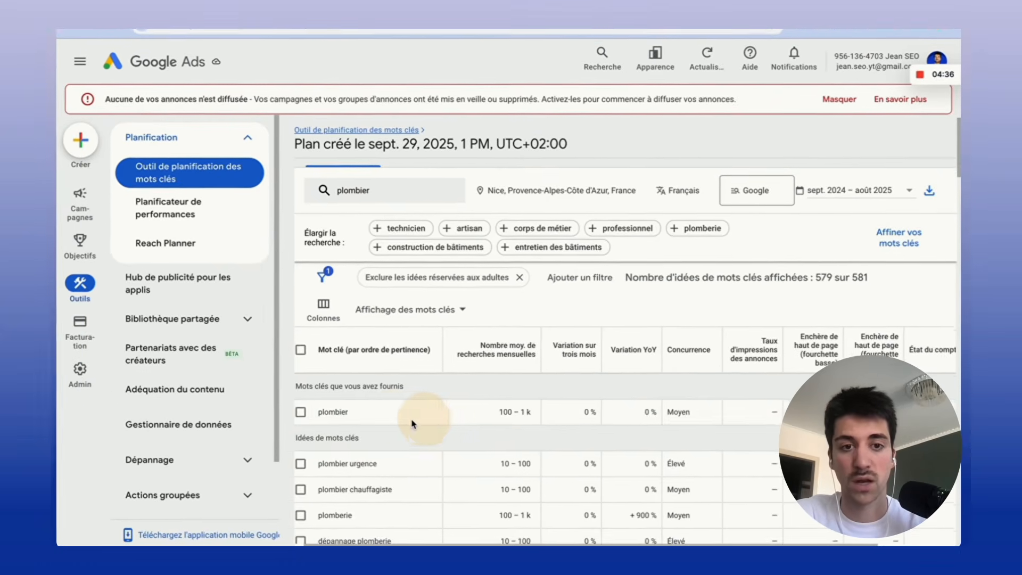
pyautogui.hscroll(3, 407, 418)
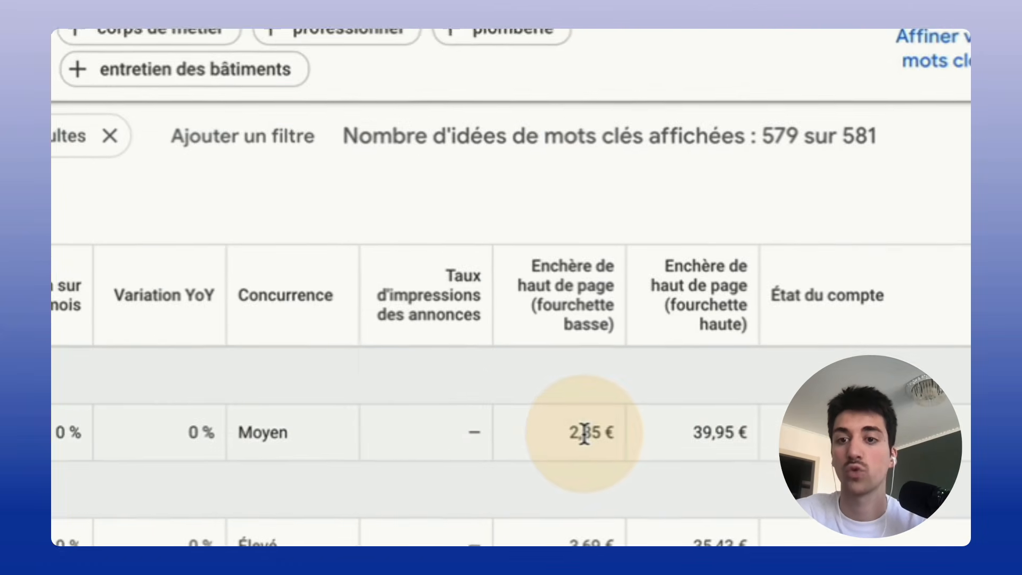